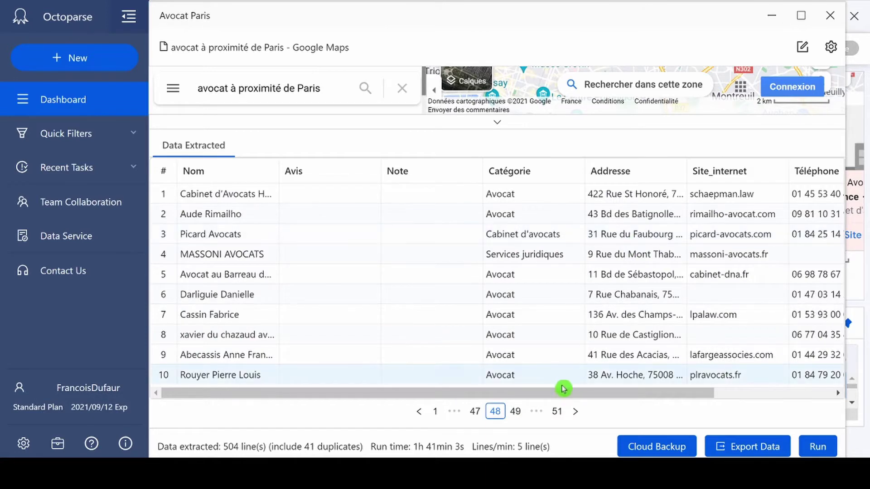
Review the remaining columns of the Avocat Paris extracted data and collapse the data table to show the map page
left_click_drag(563, 390, 728, 390)
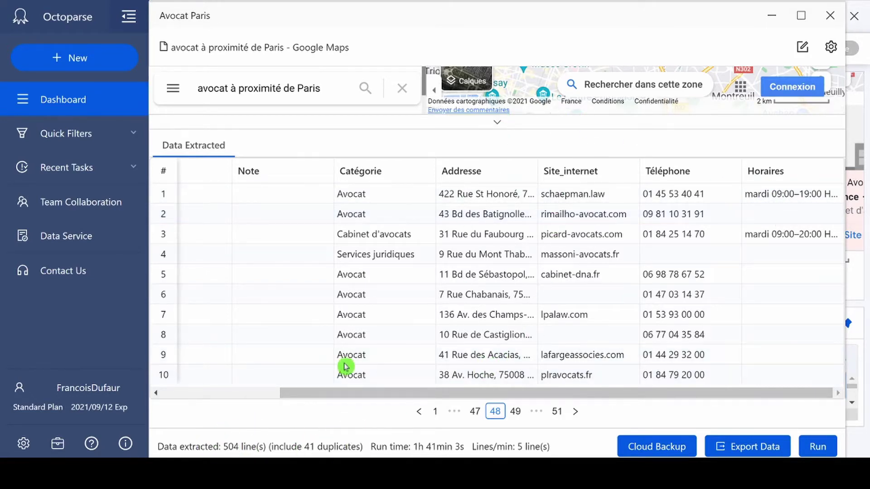
left_click(498, 122)
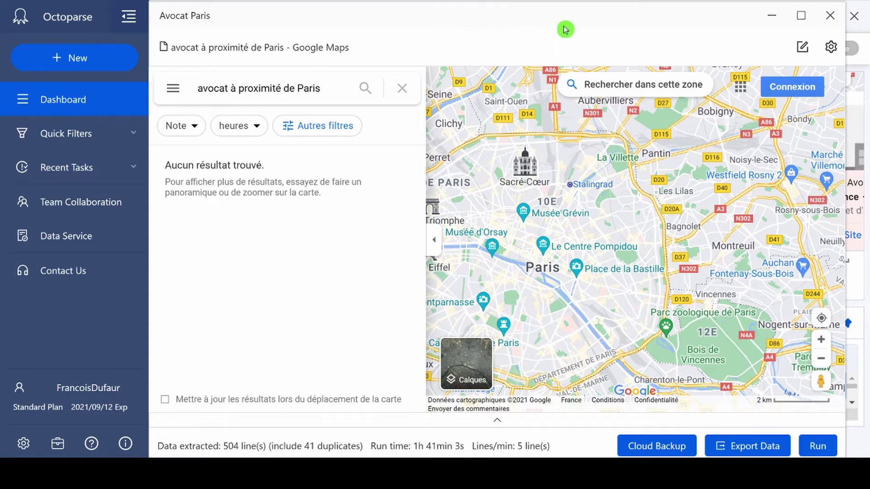
mouse_move(482, 25)
left_mouse_down()
mouse_move(531, 62)
mouse_move(577, 46)
mouse_move(486, 13)
left_mouse_up()
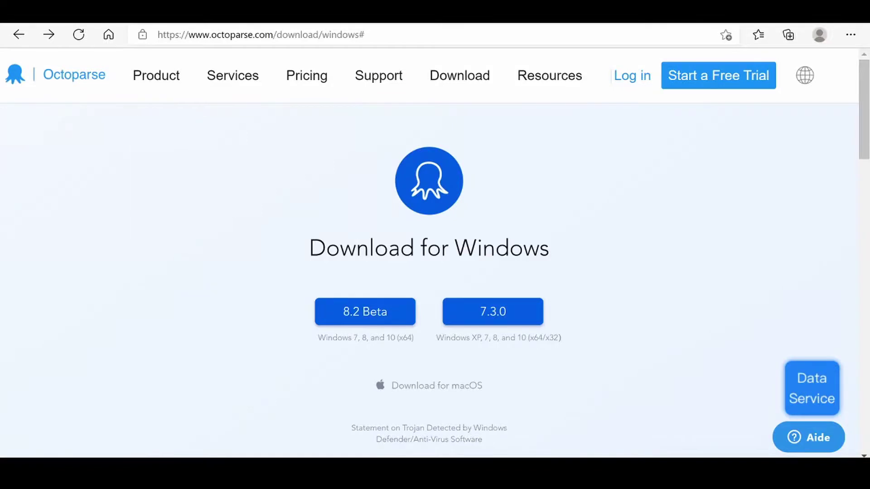
scroll(381, 157, "down", 1)
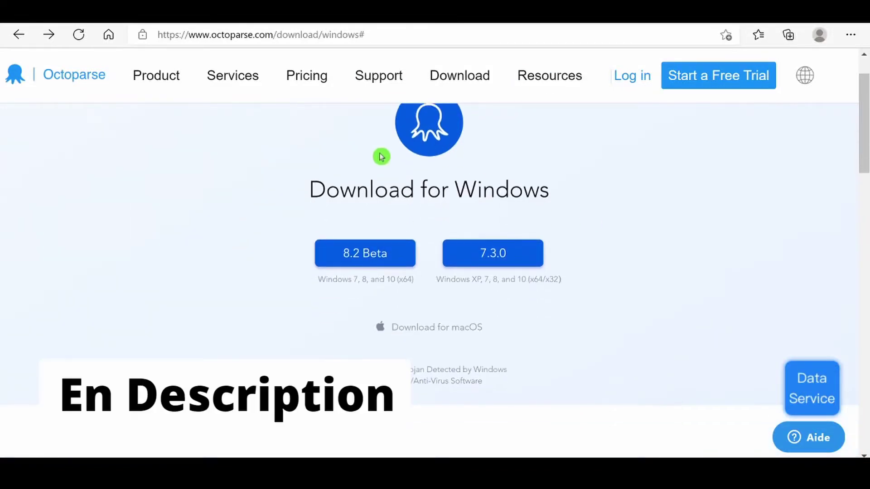
scroll(382, 157, "up", 1)
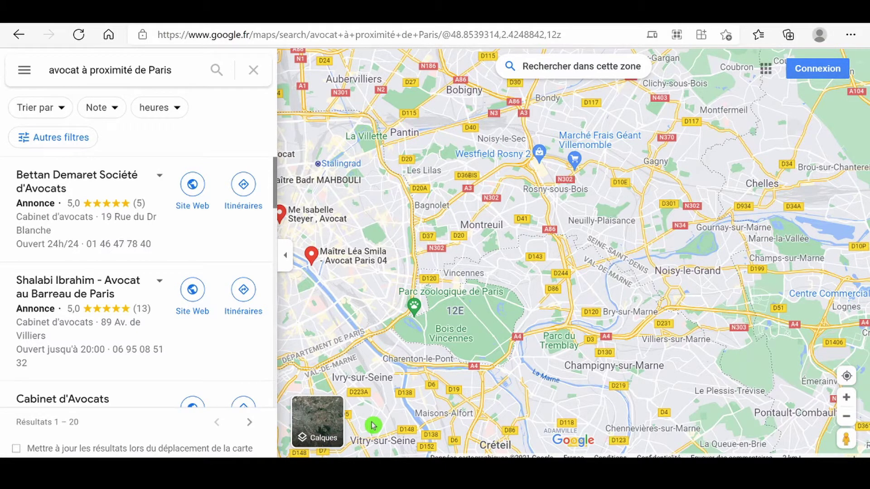
Copy the Google Maps search URL for "avocat à proximité de Paris" and start a new scraping task from it in Octoparse
scroll(157, 268, "down", 4)
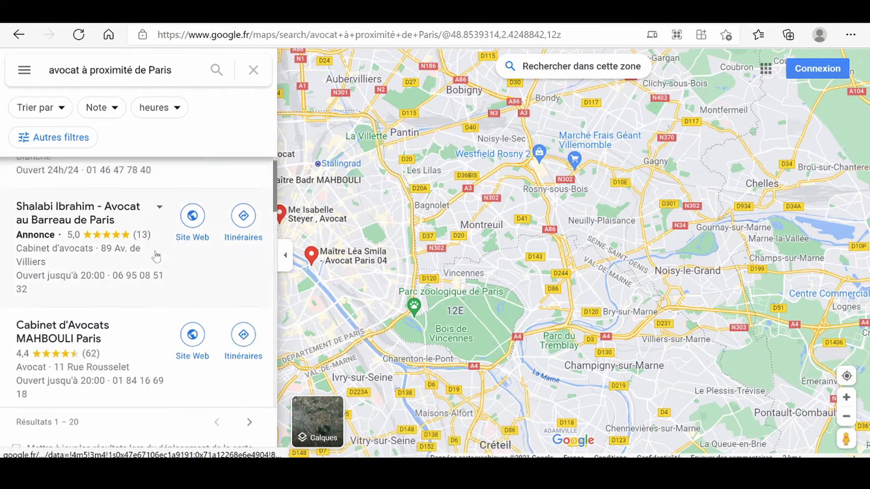
scroll(157, 269, "down", 4)
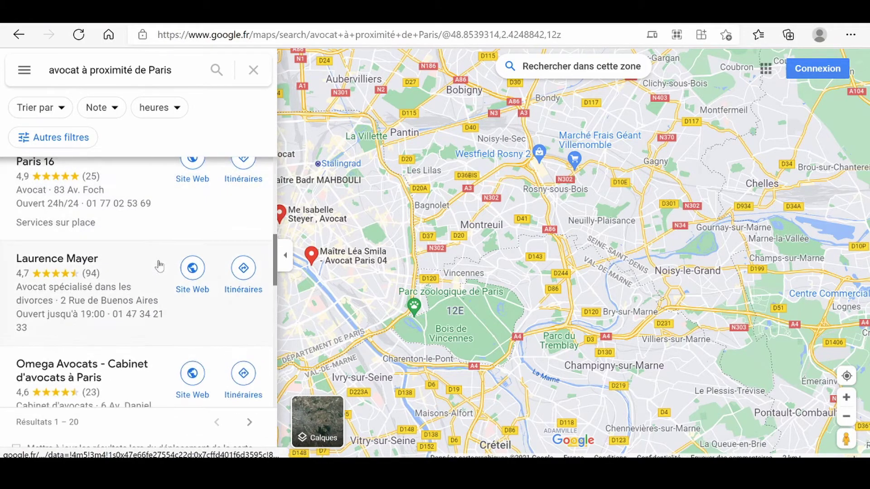
scroll(157, 272, "down", 4)
scroll(157, 272, "down", 10)
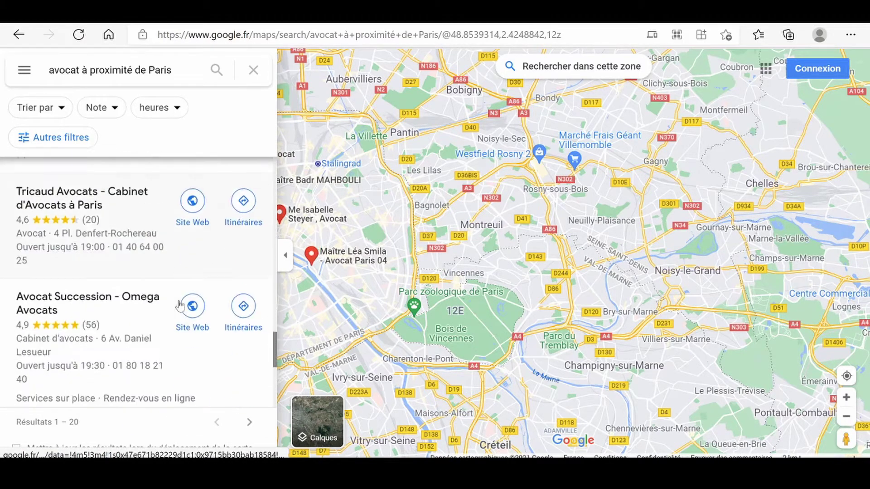
left_click(301, 36)
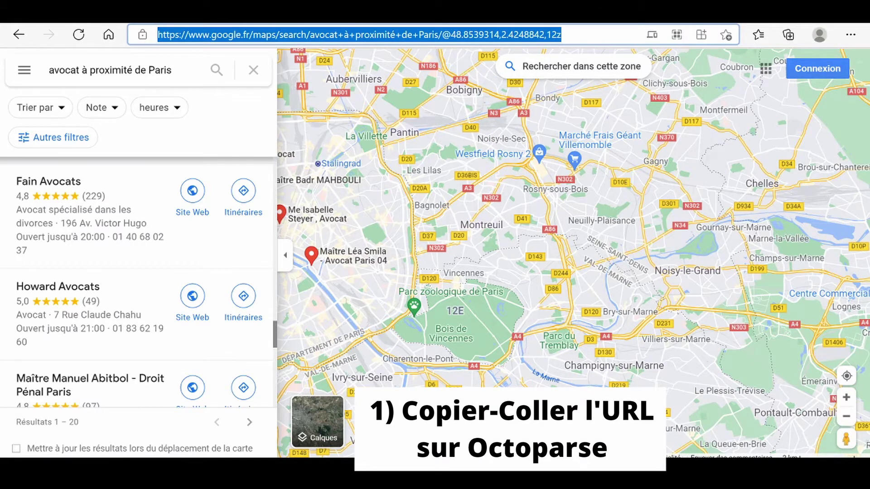
mouse_move(451, 471)
left_click(439, 398)
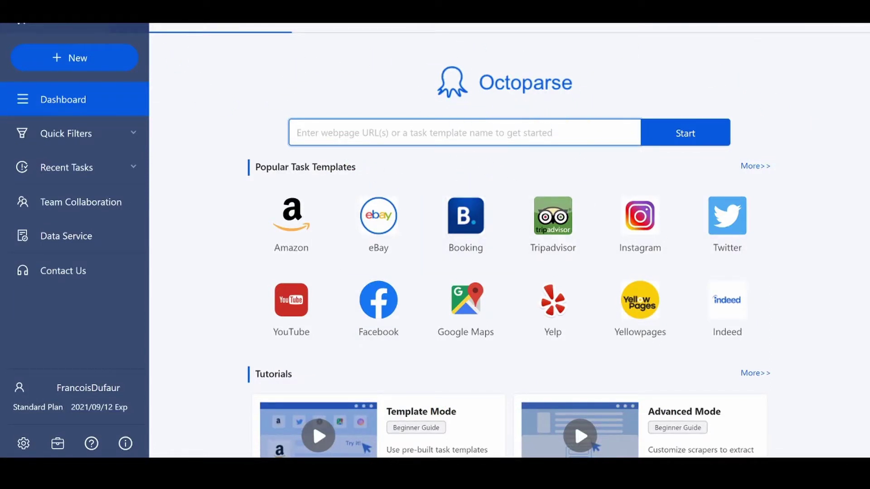
type("https://www.google.fr/maps/search/avocat+%C3%A0+proximit%C3%A9+de+Paris/@48.8539314,2.4248862,12z")
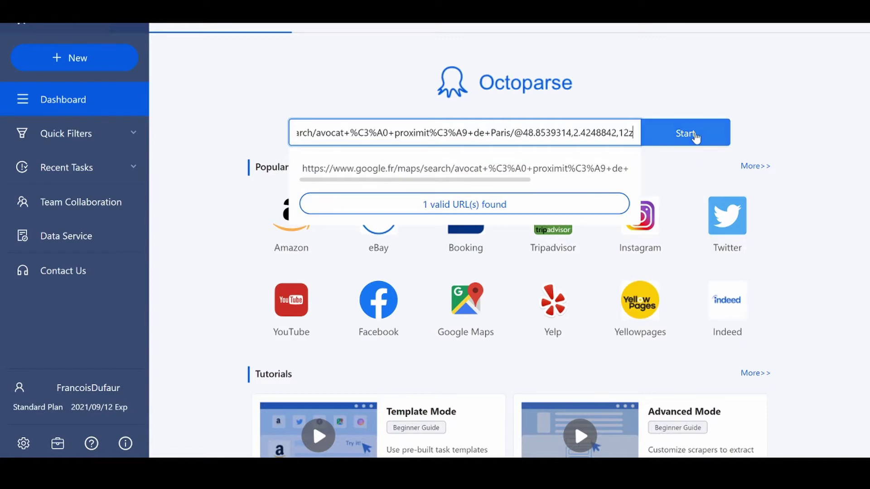
left_click(695, 135)
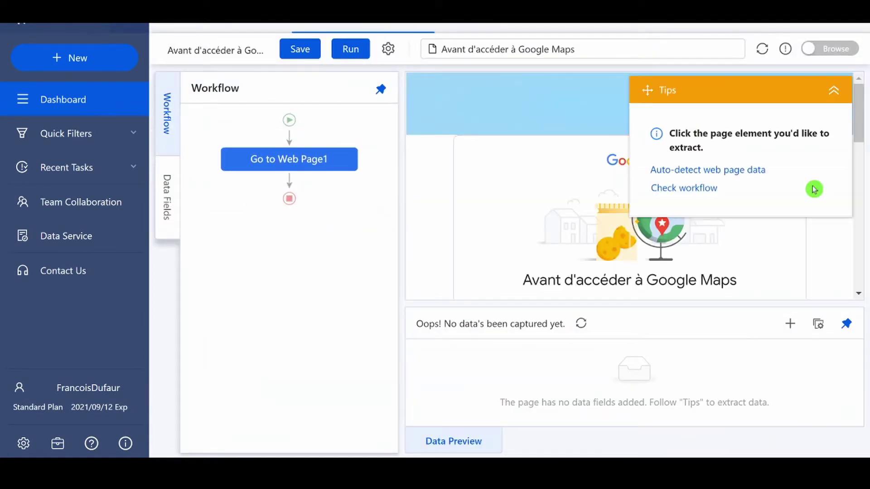
left_click_drag(722, 89, 100, 286)
scroll(584, 165, "down", 2)
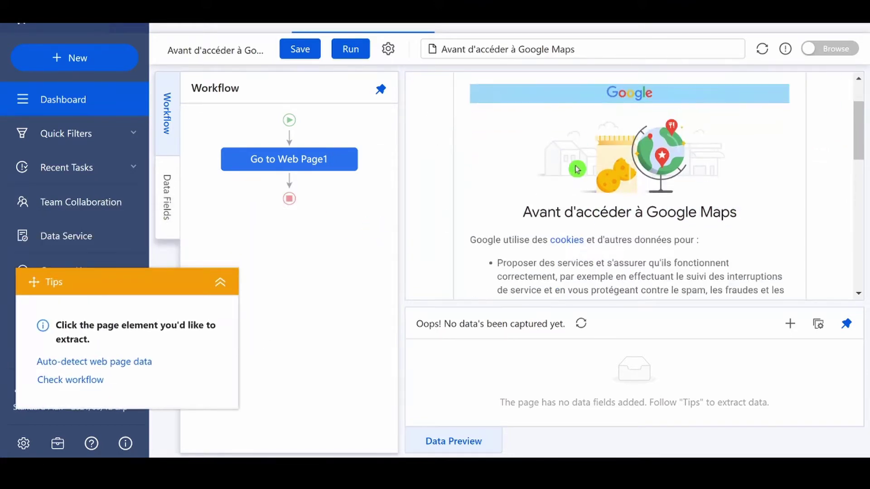
scroll(577, 170, "down", 10)
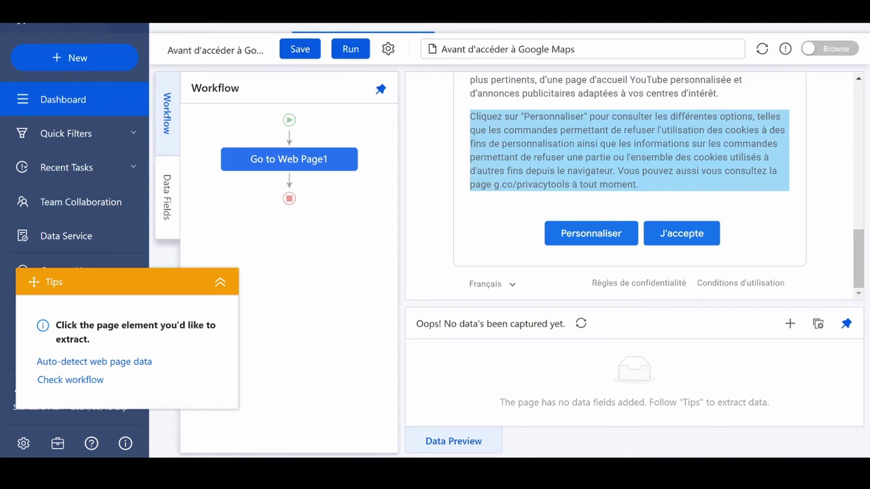
scroll(656, 150, "up", 10)
scroll(656, 149, "down", 5)
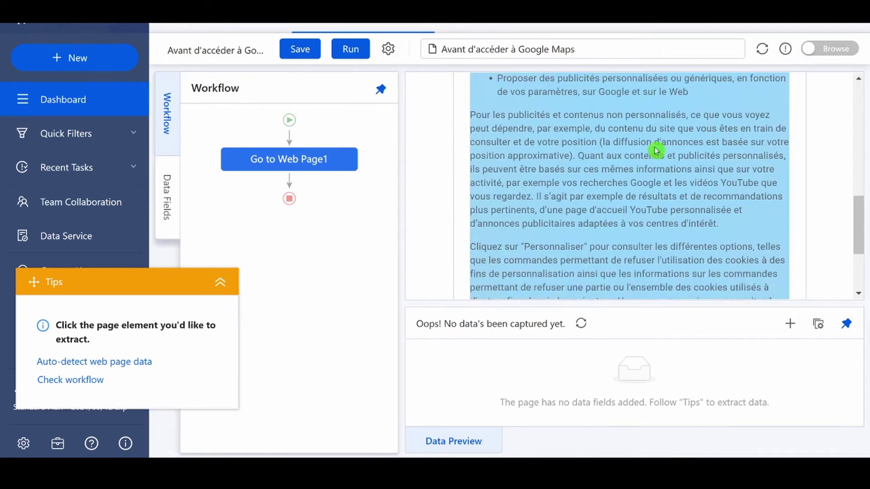
scroll(656, 150, "down", 3)
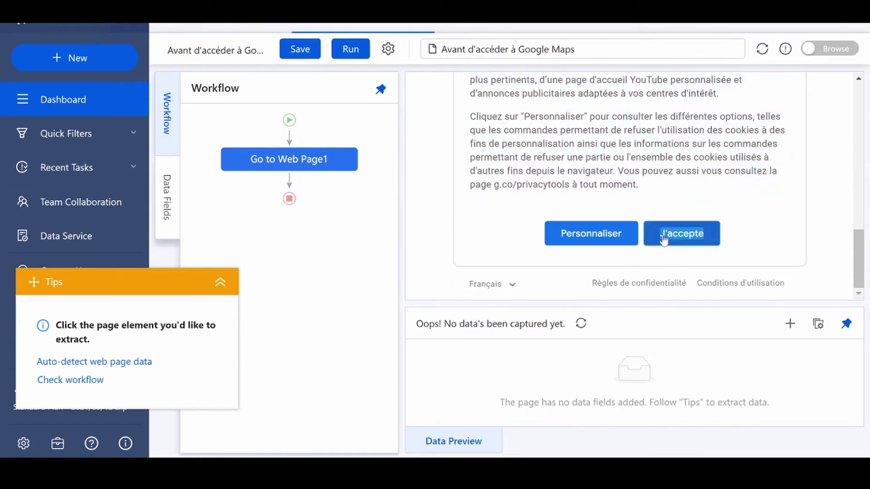
left_click(694, 232)
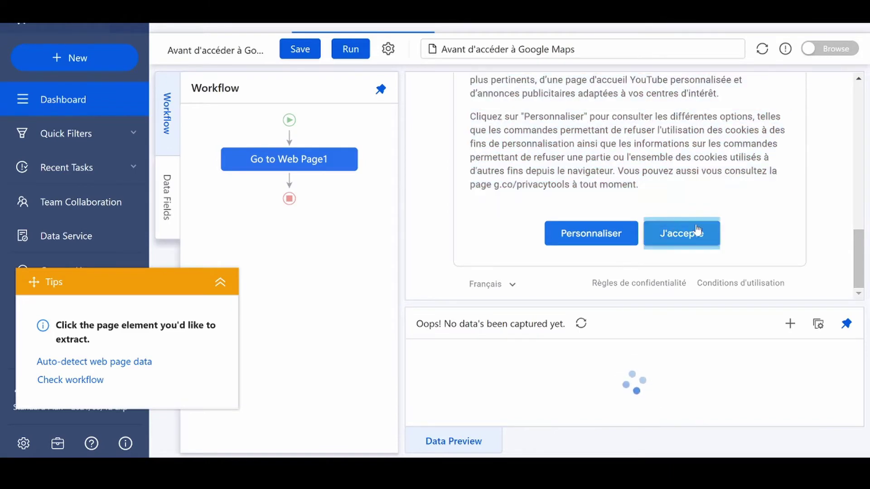
left_click(696, 232)
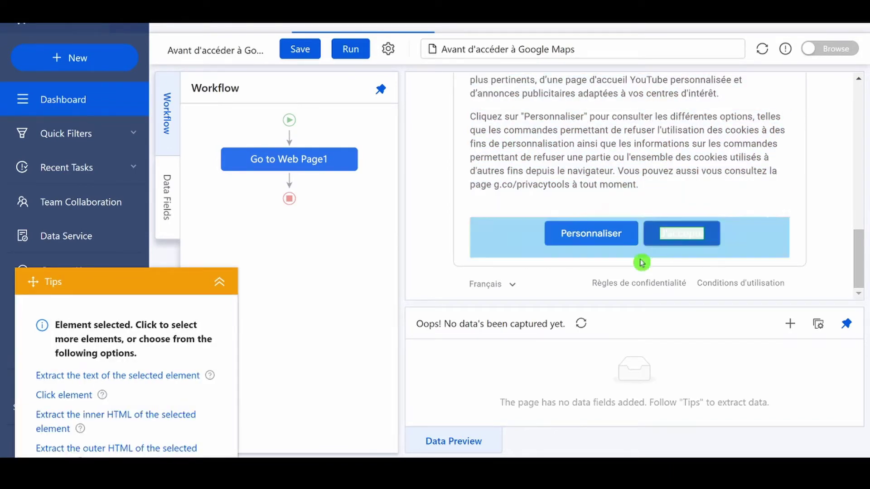
left_click_drag(127, 285, 172, 208)
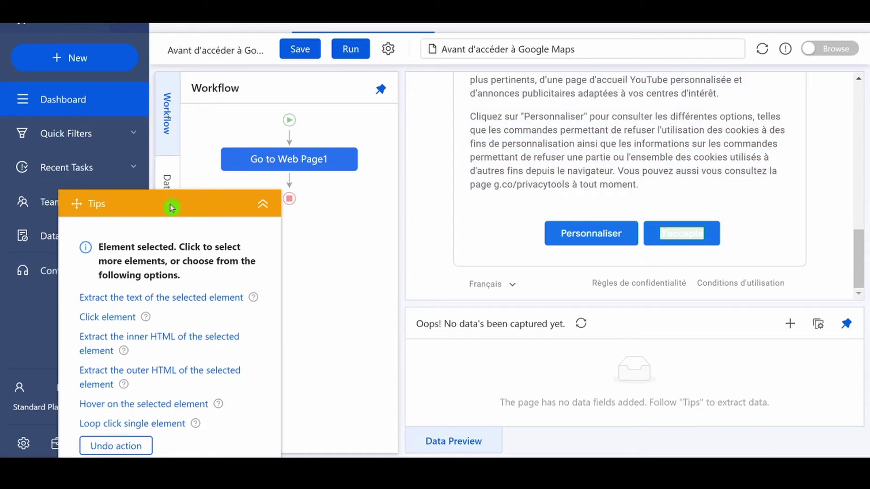
left_click(108, 449)
left_click(856, 138)
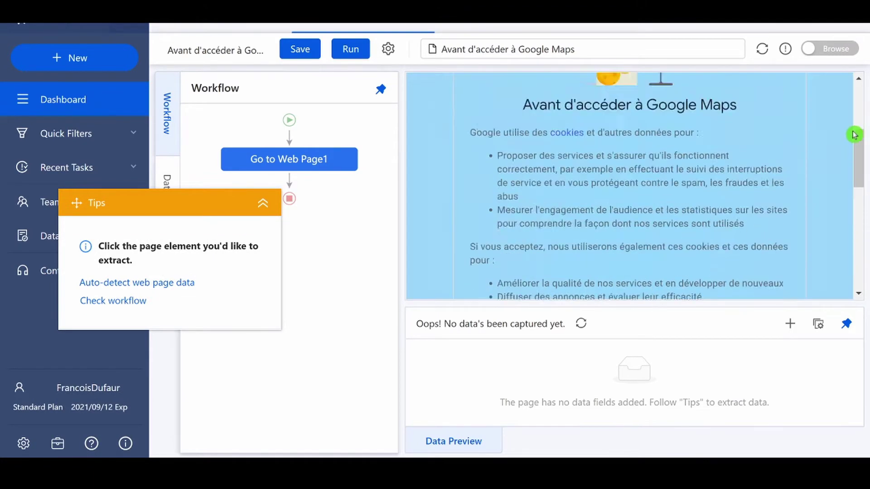
Accept Google's cookie consent in Browse mode, and return to element selection mode once the Maps results load
left_click(832, 49)
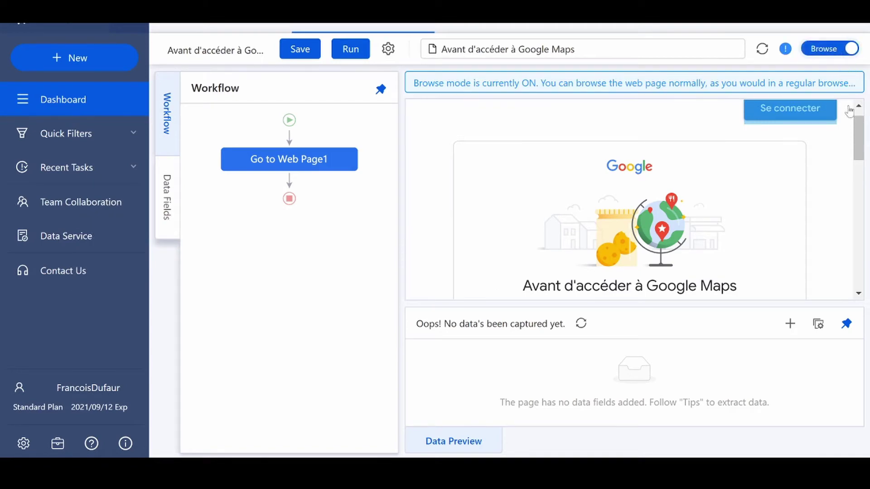
scroll(793, 209, "down", 4)
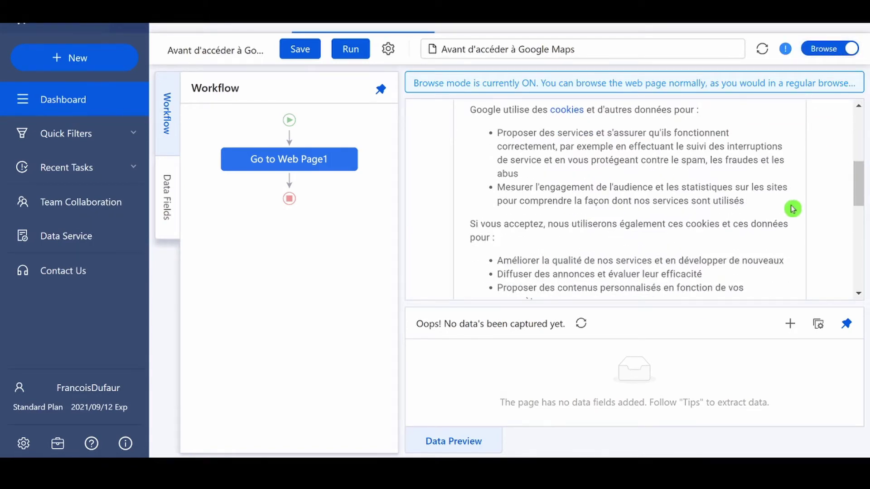
scroll(779, 168, "down", 6)
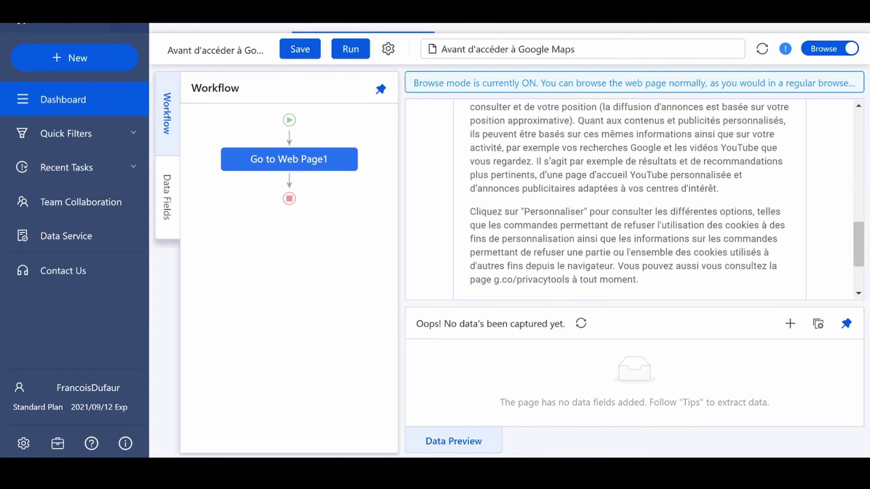
scroll(692, 256, "down", 2)
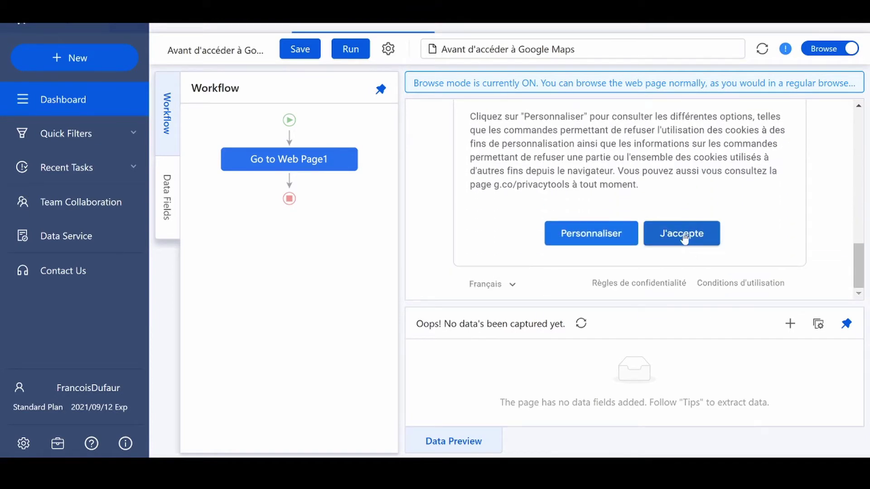
left_click(685, 236)
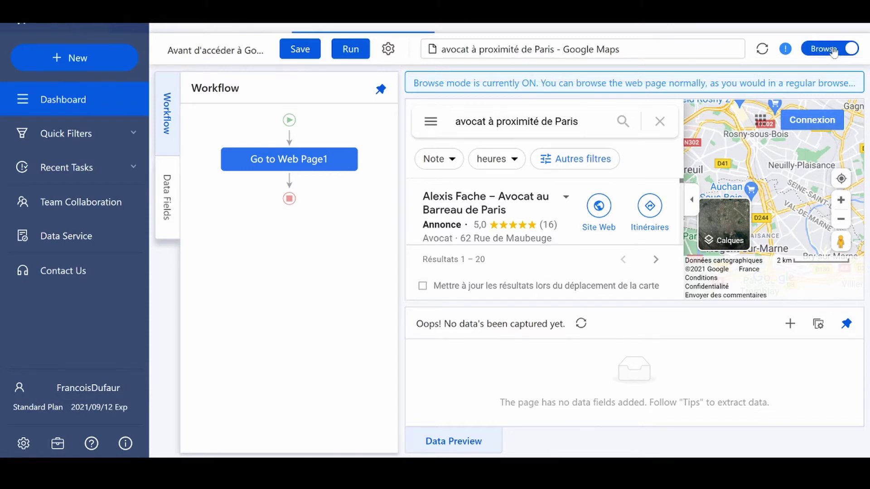
left_click(834, 51)
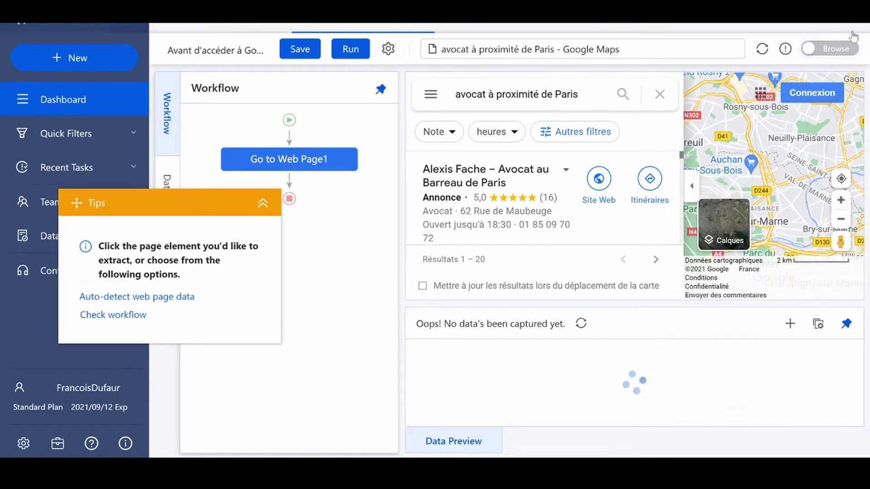
Collapse the Tips window and set the timeout of the Go to Web Page1 action to 120s
left_click(263, 203)
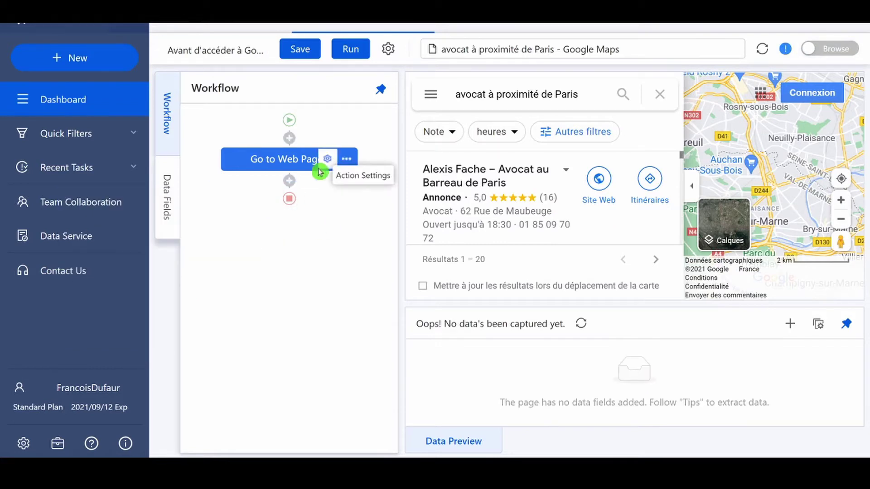
left_click(326, 160)
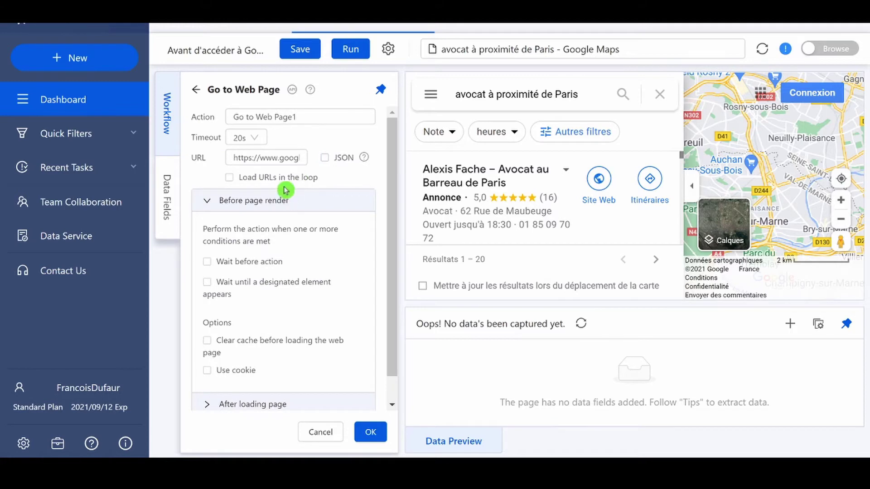
left_click(262, 145)
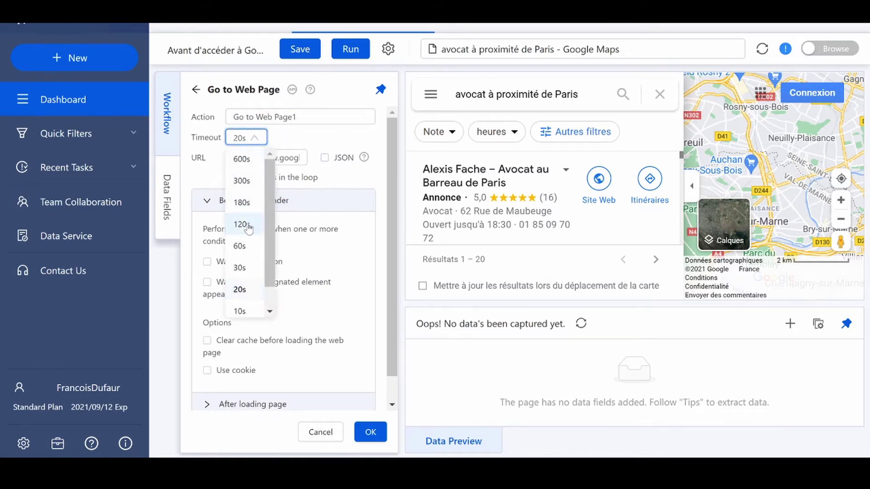
left_click(242, 225)
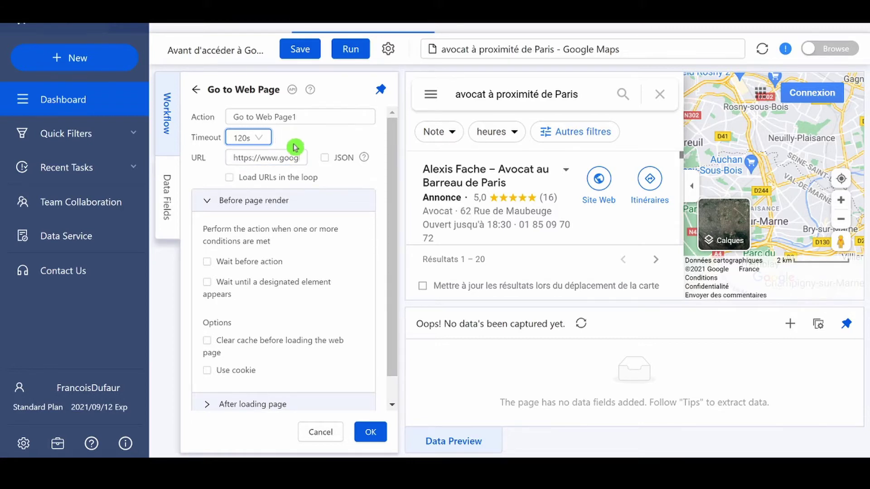
left_click(270, 142)
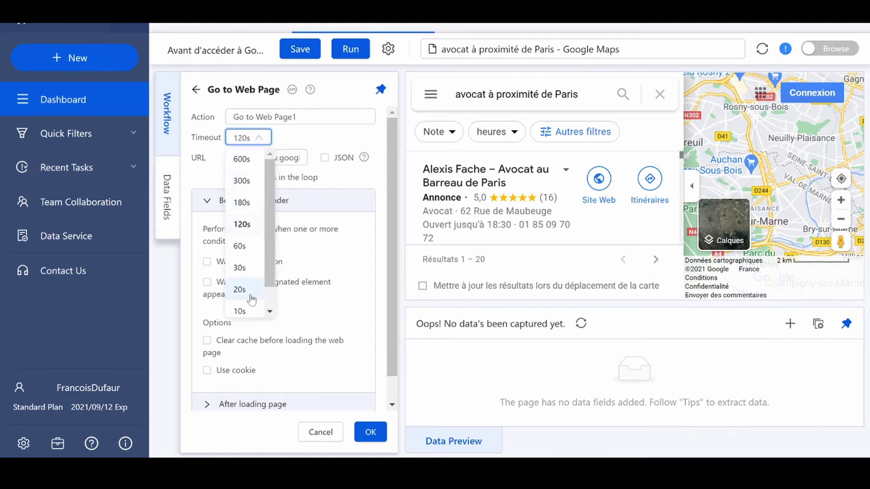
left_click(328, 143)
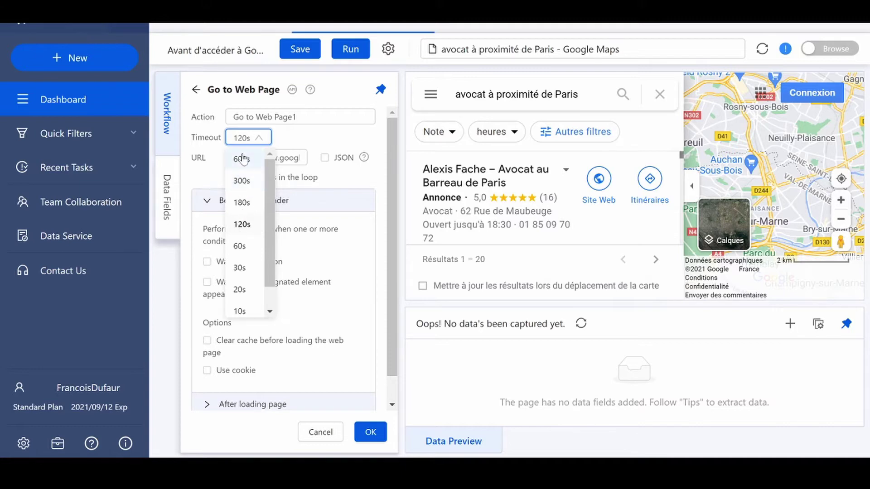
left_click(266, 247)
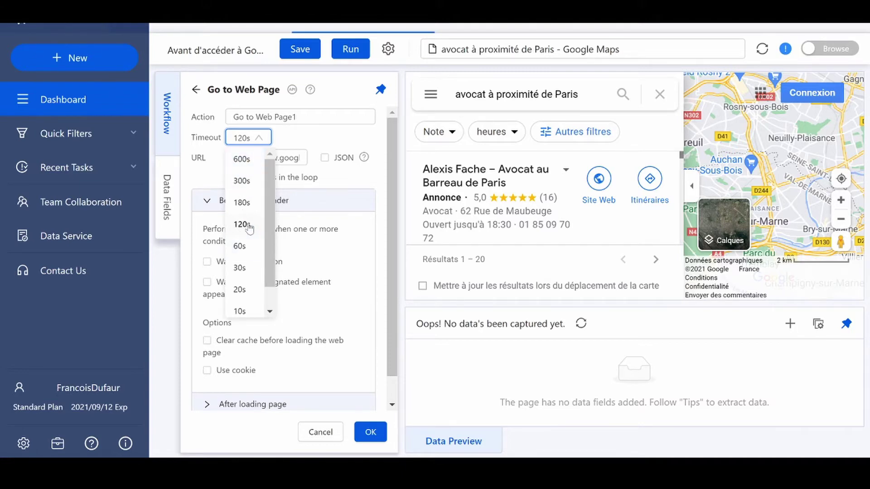
left_click(249, 228)
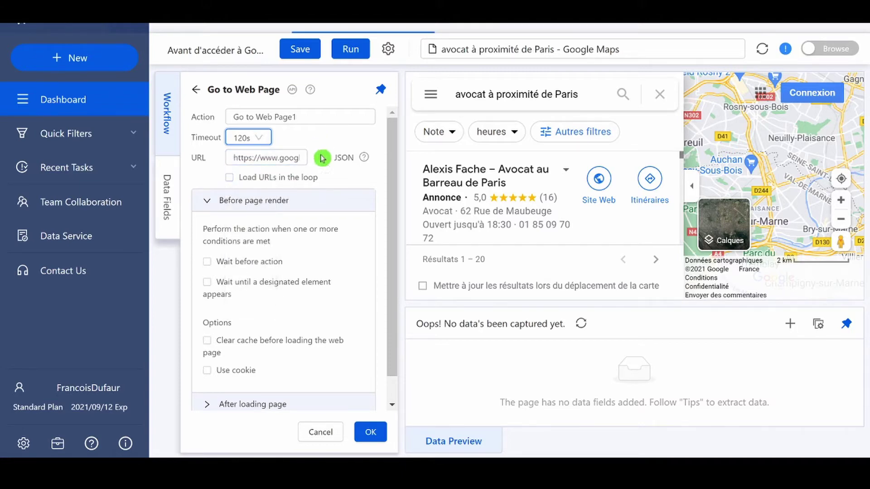
Make the Go to Web Page1 action use the cookie from the current page, and apply its settings
scroll(326, 267, "down", 1)
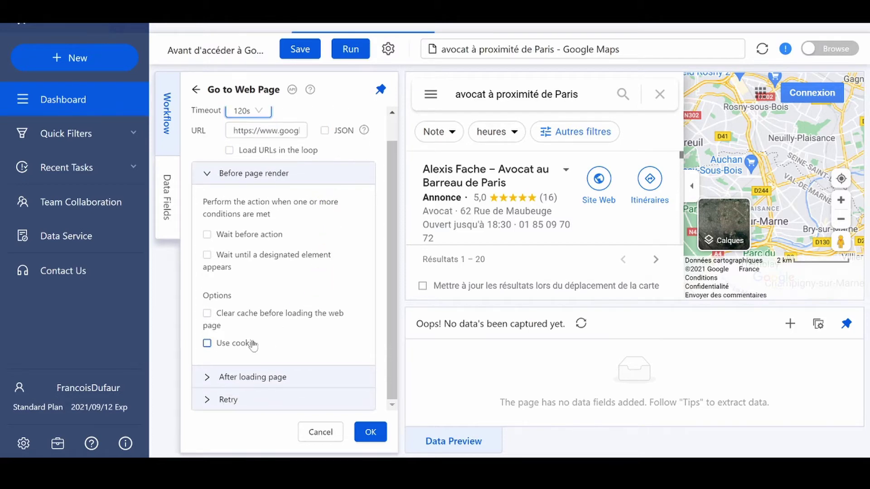
left_click(235, 346)
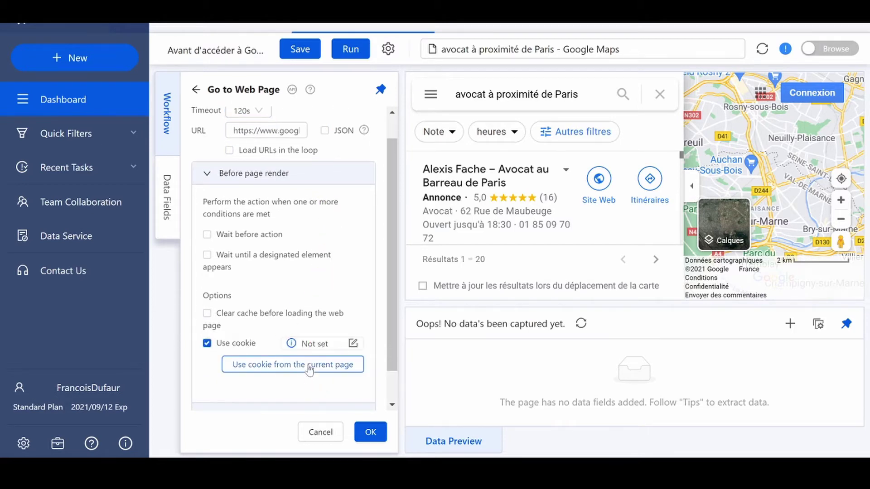
left_click(310, 365)
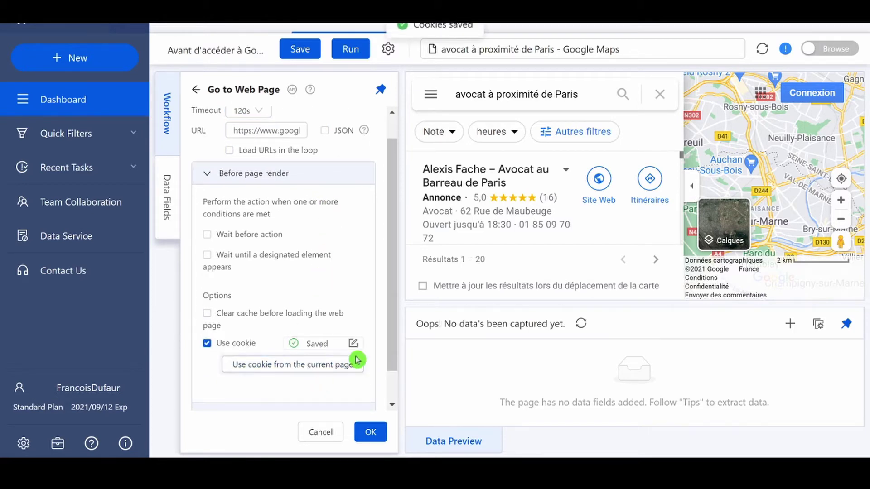
left_click(369, 431)
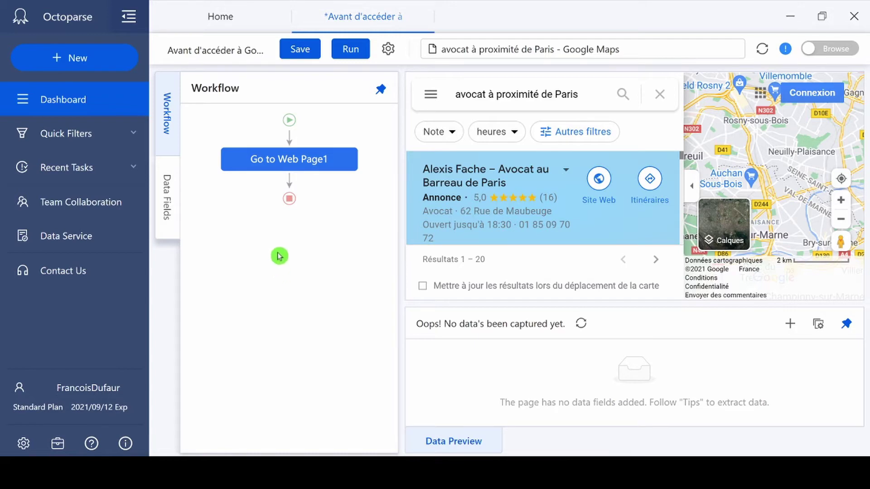
Create a pagination loop that repeatedly clicks the next-page arrow below the Maps results list
scroll(518, 213, "down", 5)
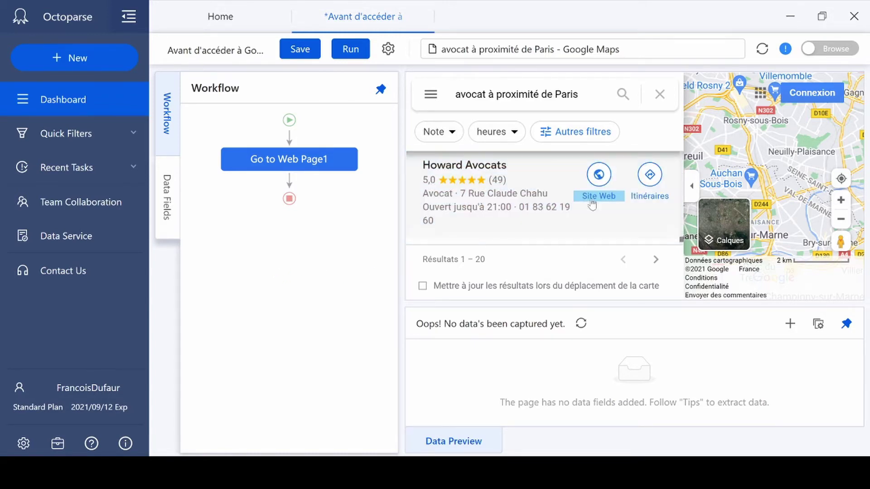
scroll(565, 200, "down", 3)
scroll(557, 218, "down", 2)
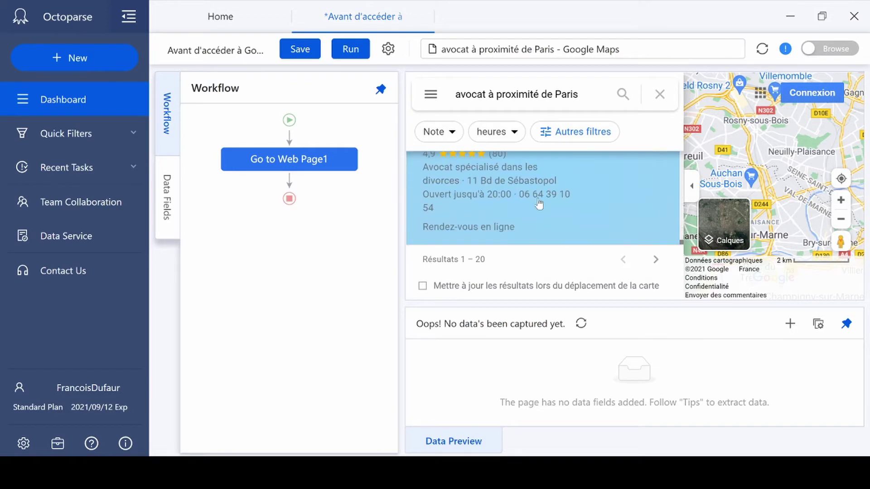
scroll(542, 202, "up", 10)
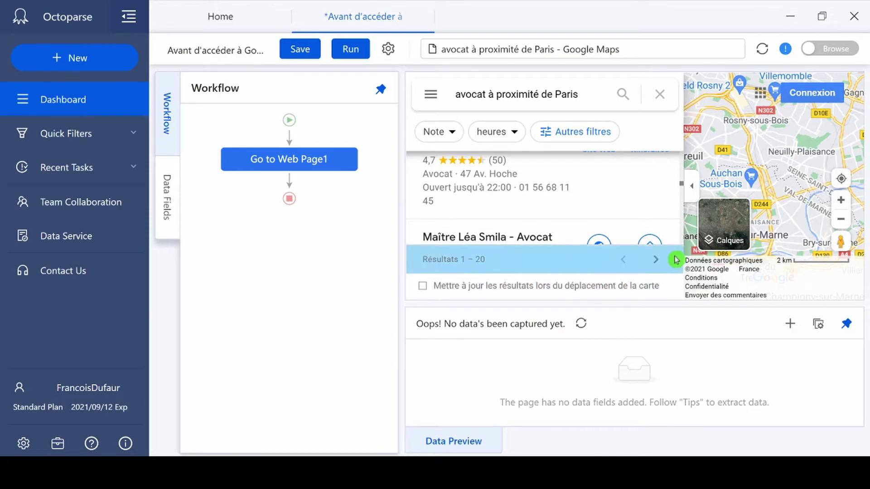
scroll(638, 190, "up", 5)
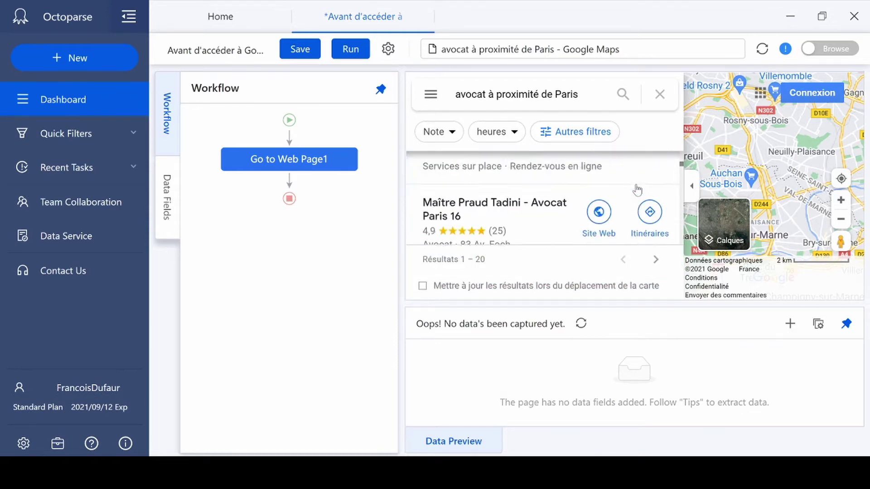
left_click(656, 257)
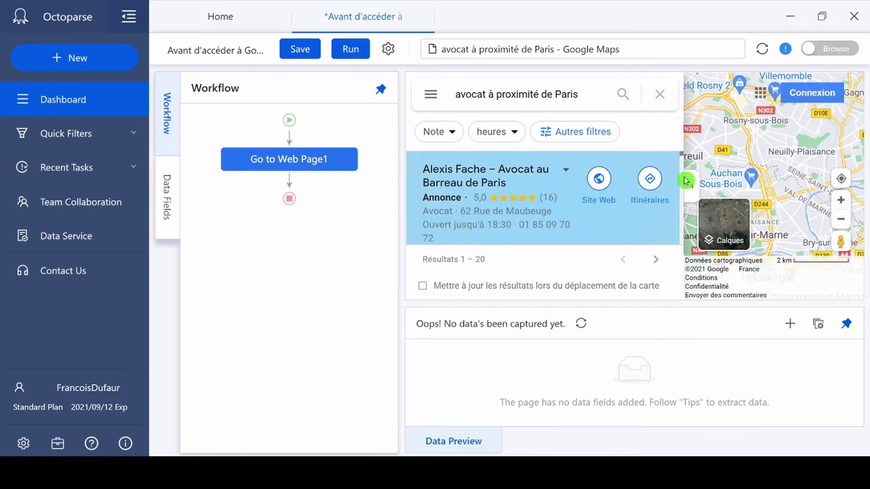
left_click(656, 260)
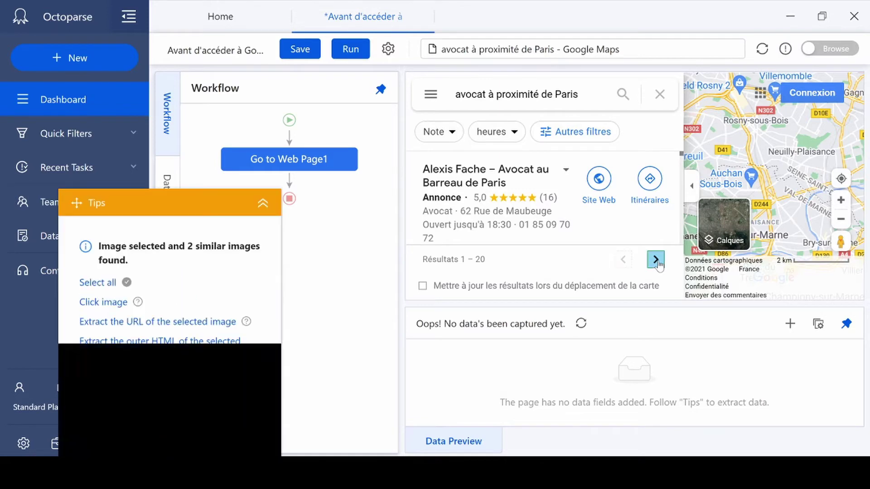
left_click_drag(151, 195, 88, 92)
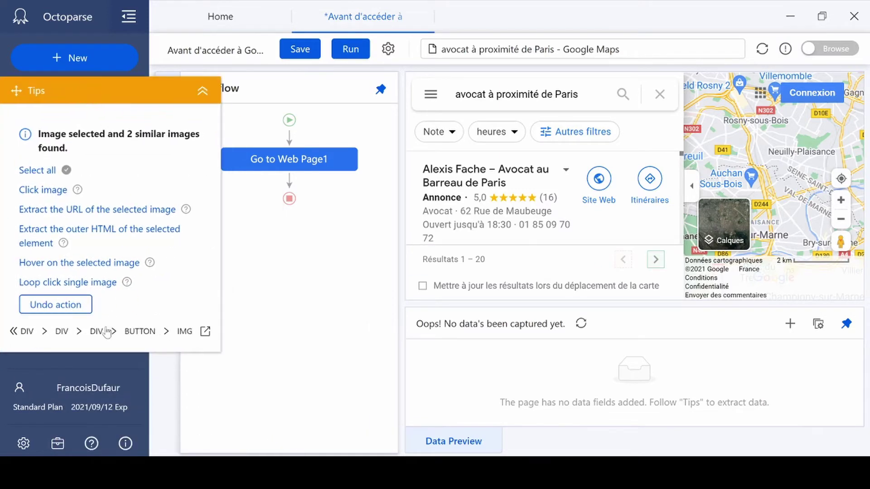
left_click(71, 283)
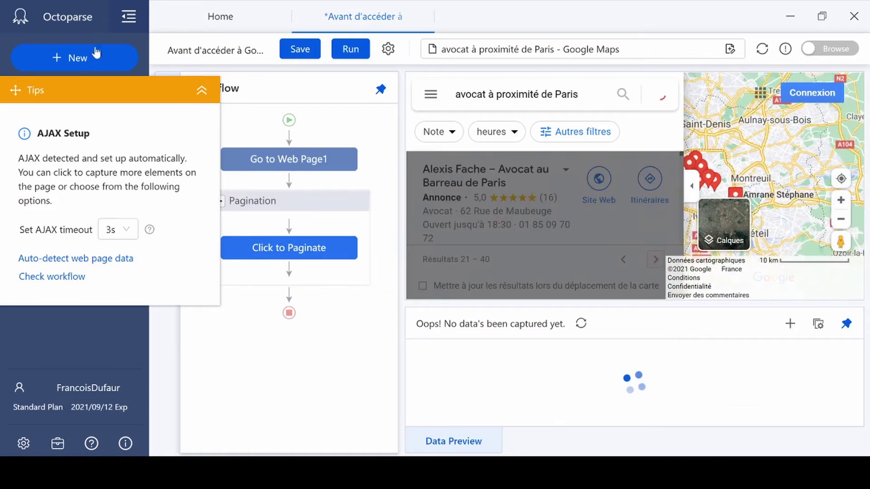
Set the AJAX timeout of the pagination click to 10s and collapse the Tips window
left_click_drag(122, 89, 504, 65)
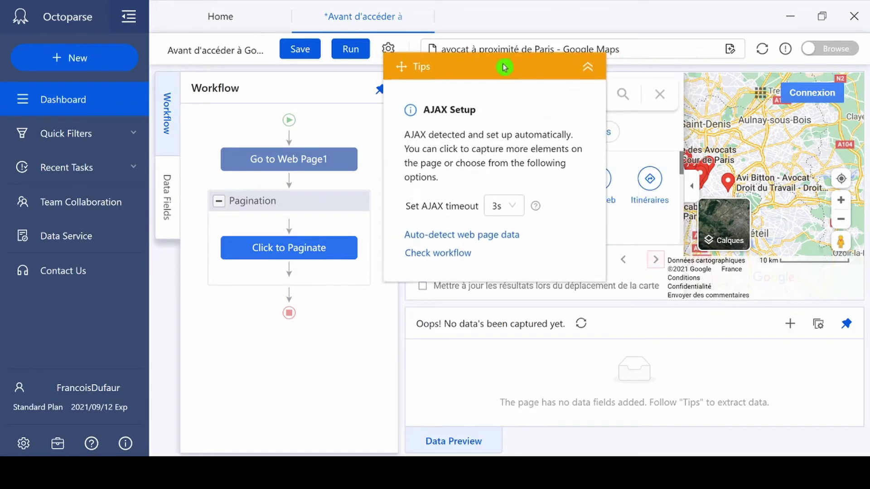
left_click(512, 209)
scroll(501, 244, "down", 3)
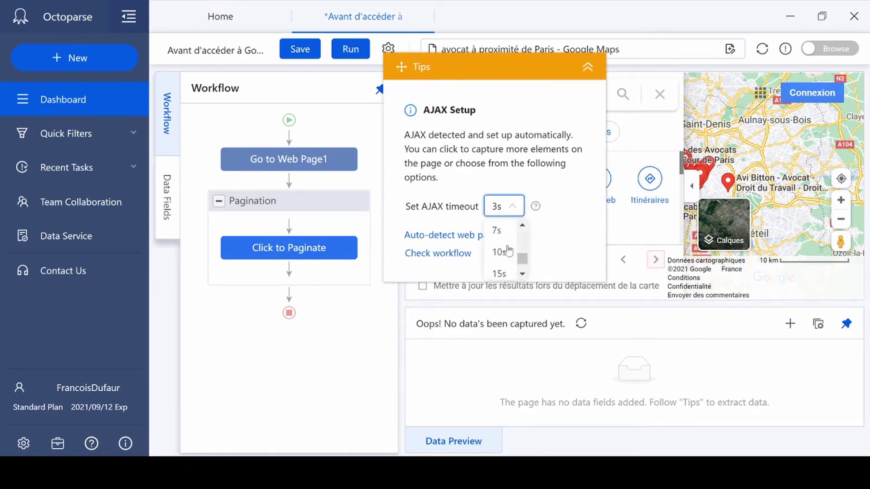
left_click(504, 242)
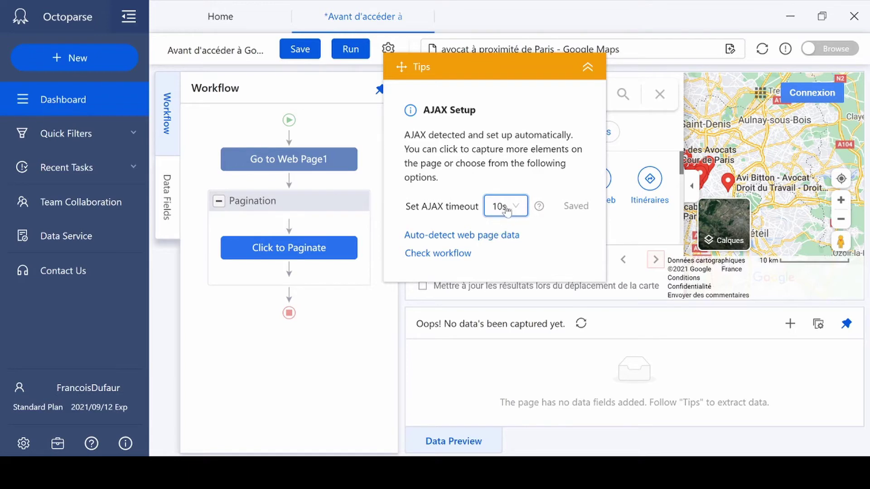
left_click(510, 183)
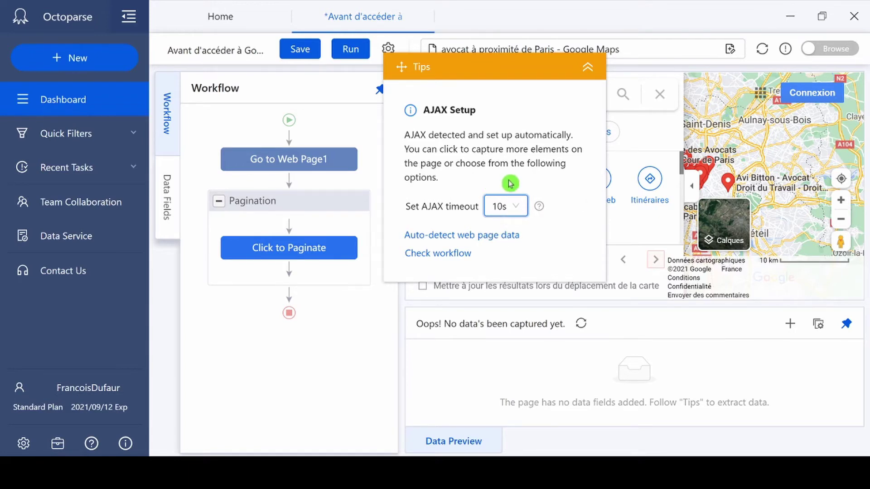
left_click(505, 206)
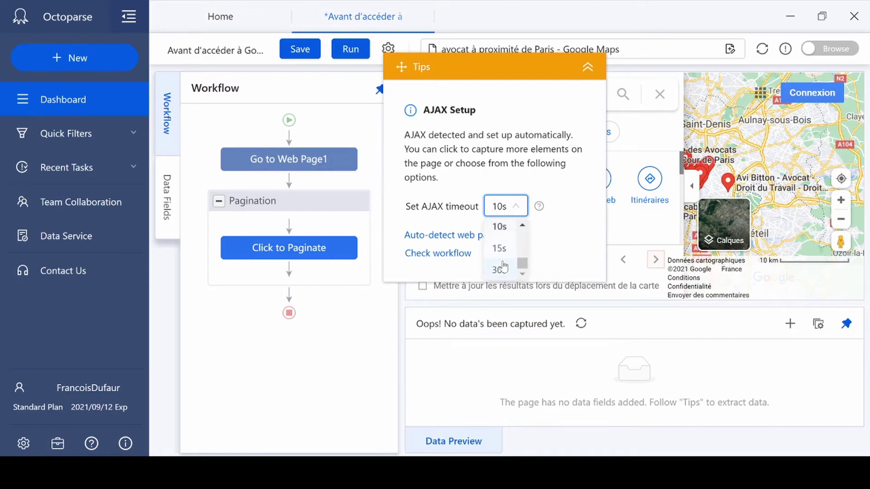
scroll(500, 265, "up", 3)
scroll(500, 263, "down", 3)
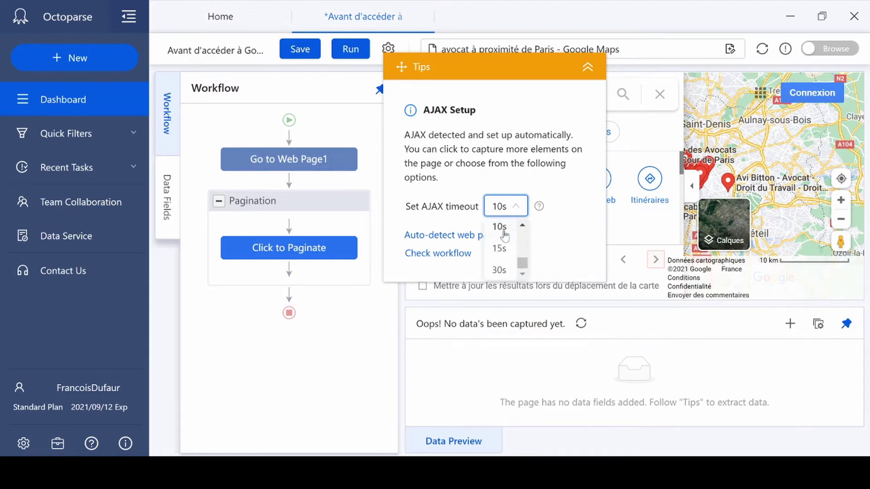
left_click(525, 174)
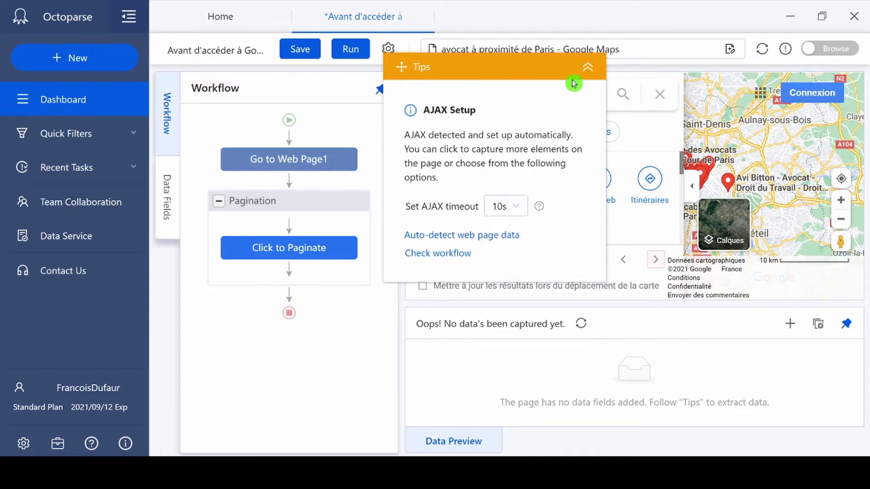
left_click(587, 68)
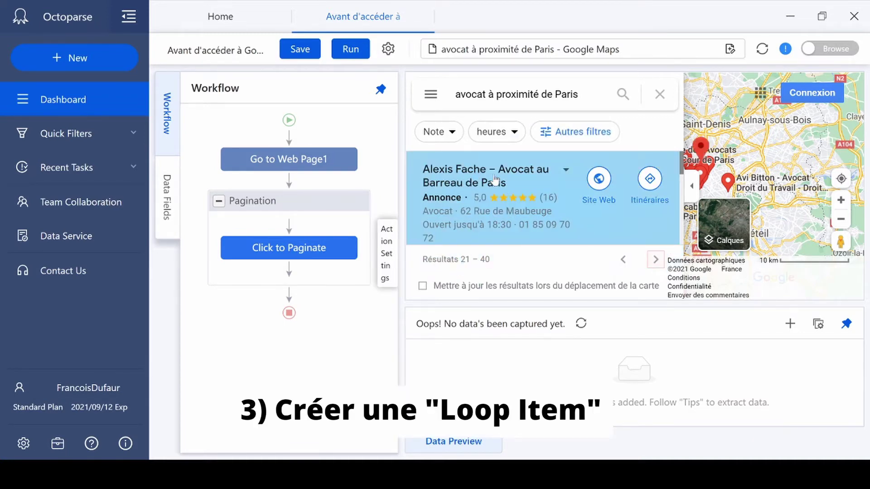
Examine the lawyer listings on results page 21 – 40, including how the entries are laid out down the list
scroll(484, 173, "down", 3)
scroll(484, 172, "down", 10)
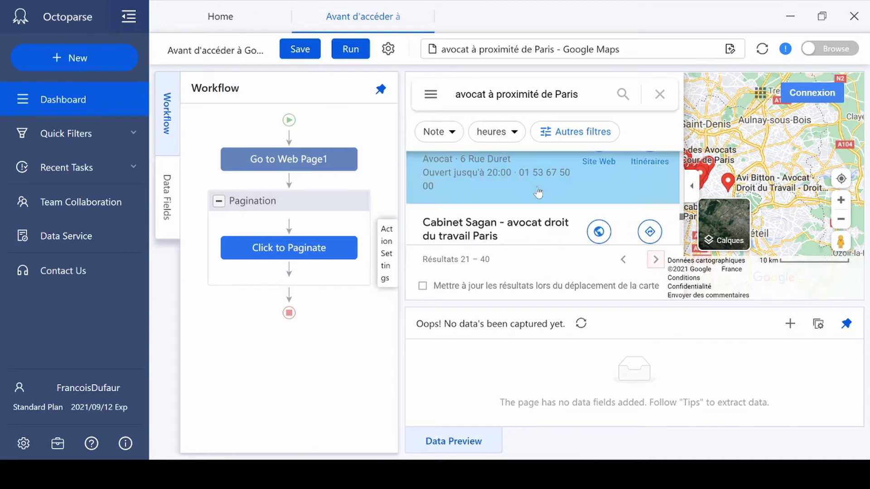
scroll(634, 206, "down", 8)
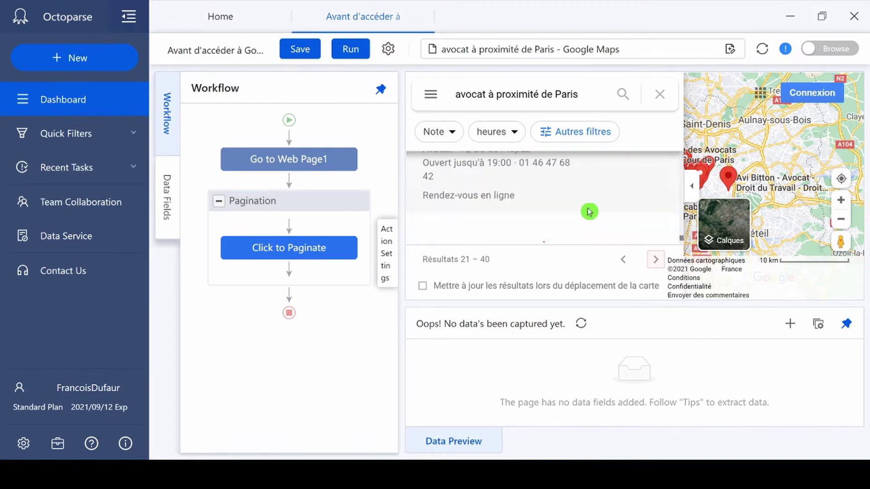
scroll(543, 215, "down", 1)
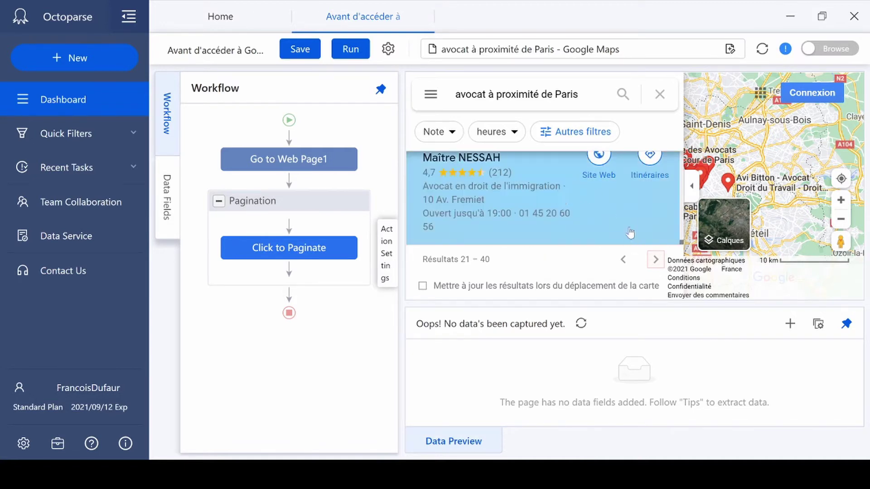
scroll(552, 194, "down", 8)
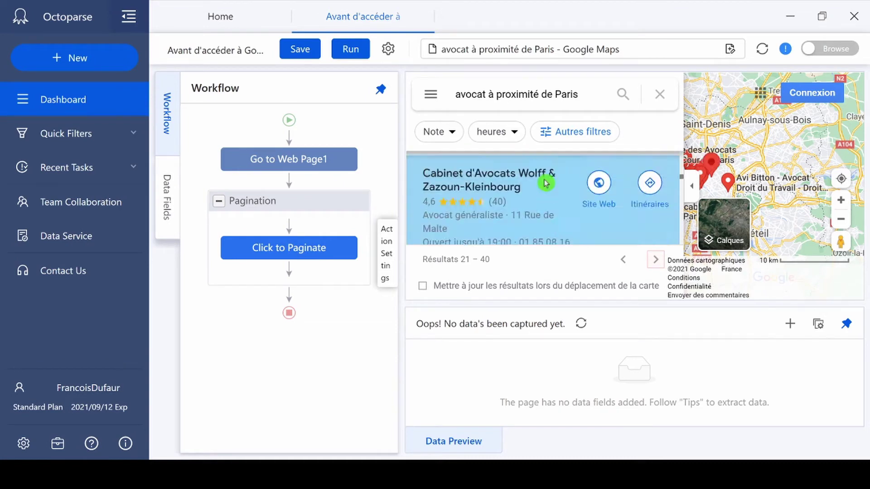
scroll(543, 186, "down", 3)
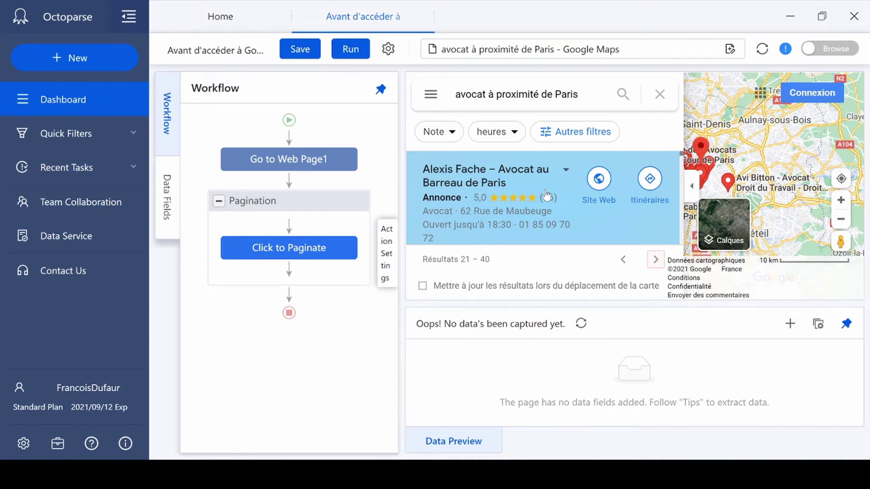
scroll(562, 197, "down", 2)
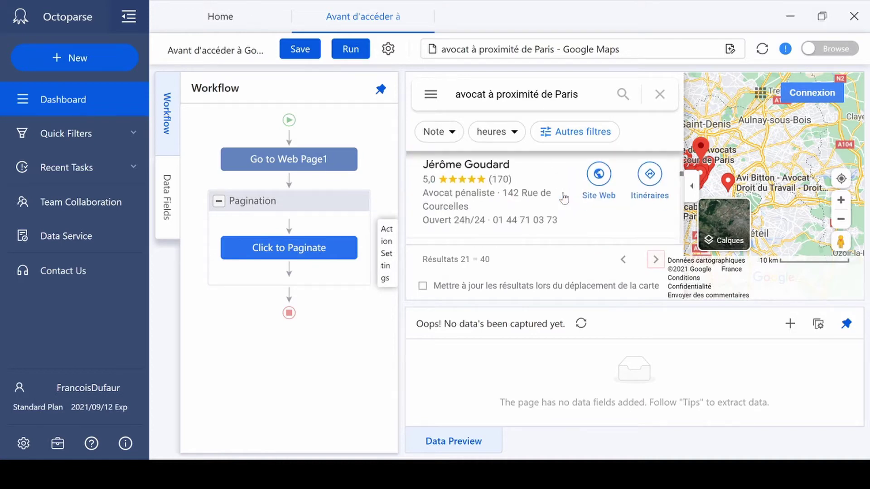
scroll(564, 198, "down", 10)
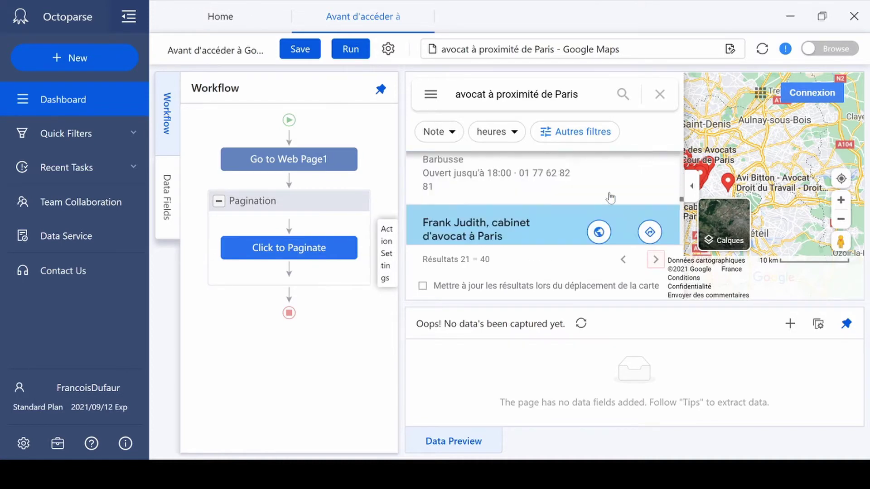
Add an action inside the pagination loop that clicks the first lawyer listing's link and opens its detail page
scroll(610, 198, "up", 10)
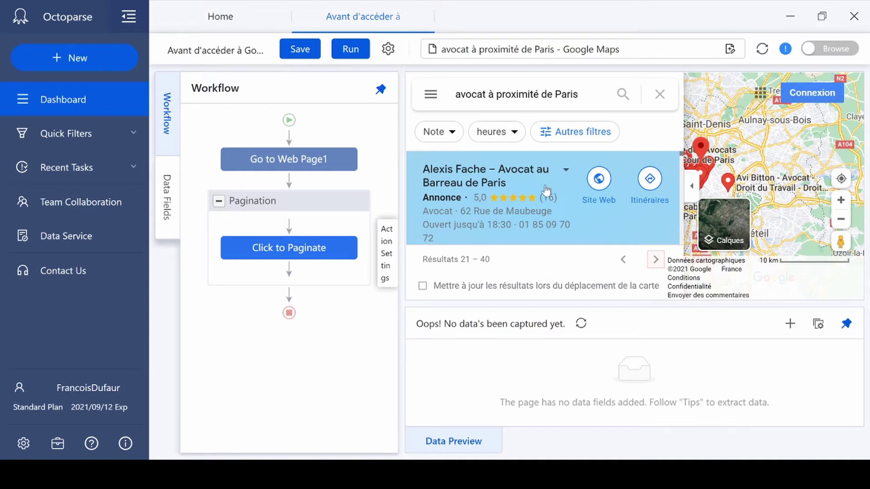
left_click(548, 190)
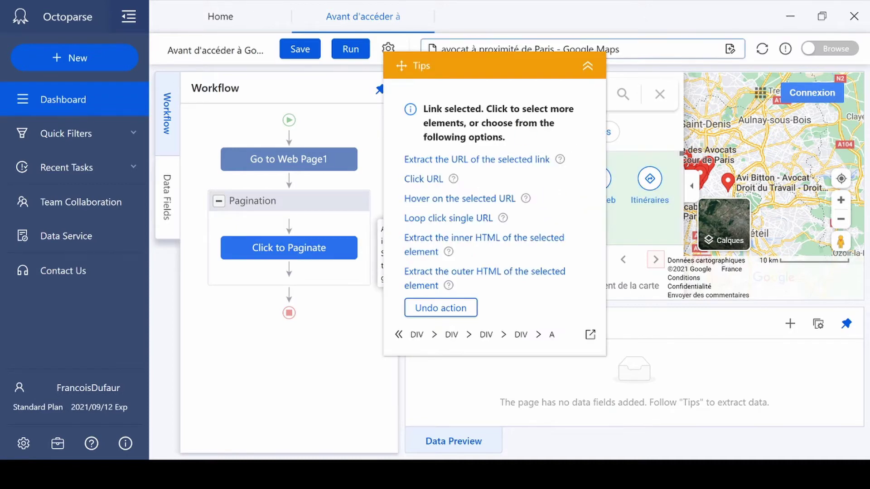
left_click_drag(740, 79, 129, 71)
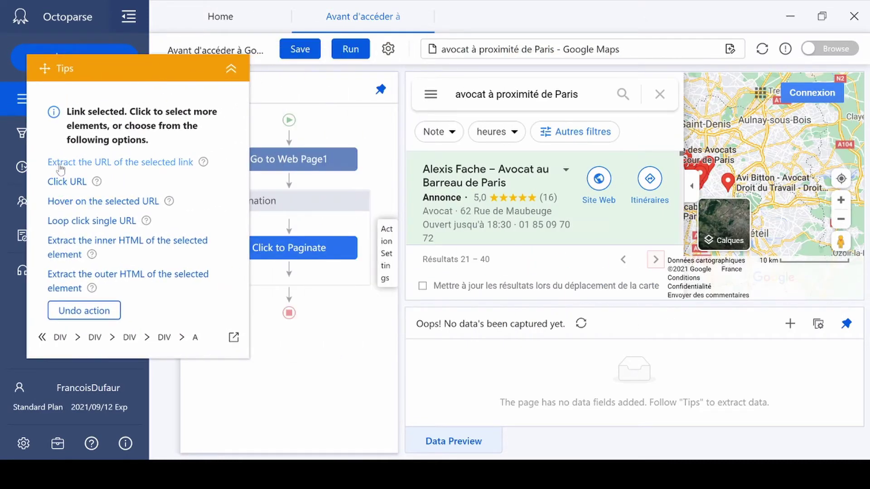
left_click(65, 183)
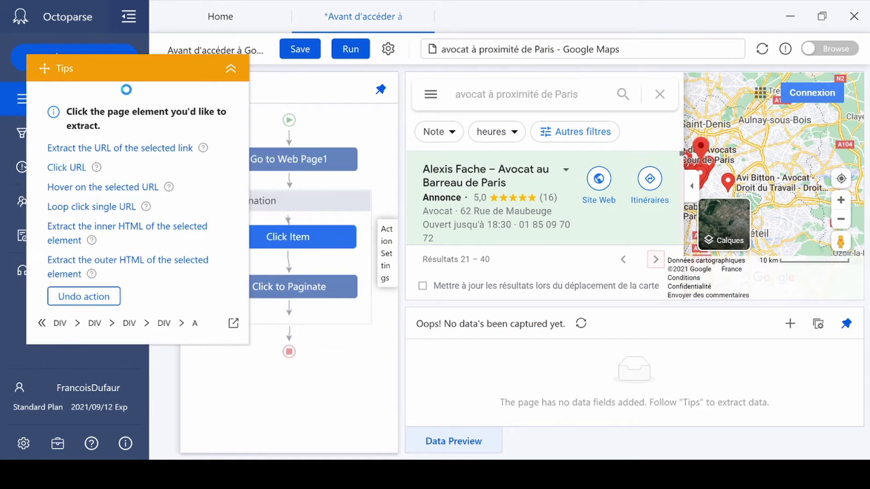
left_click_drag(164, 73, 207, 218)
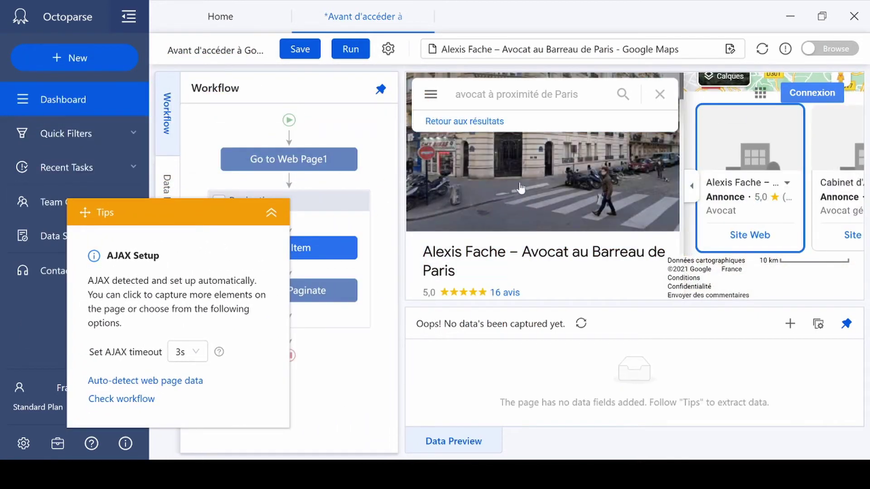
scroll(521, 195, "down", 5)
scroll(525, 200, "up", 5)
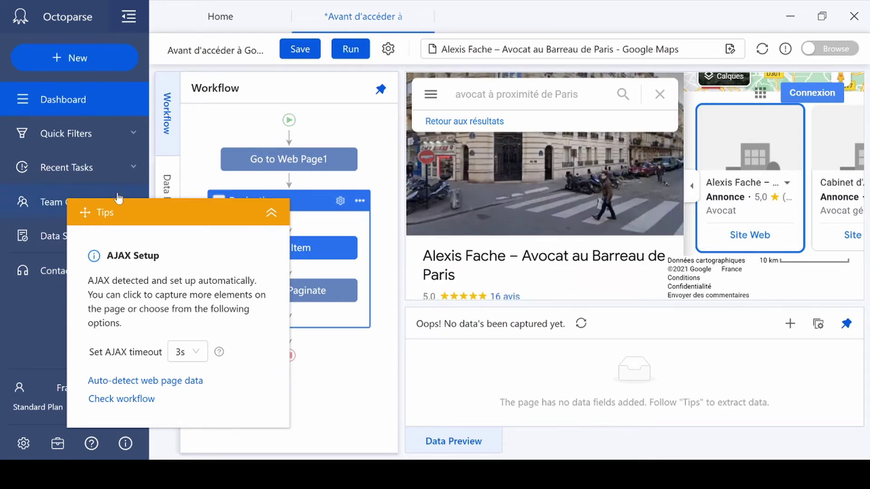
Set the AJAX timeout of the first-listing click to 10s and collapse the Tips window
left_click_drag(129, 212, 640, 35)
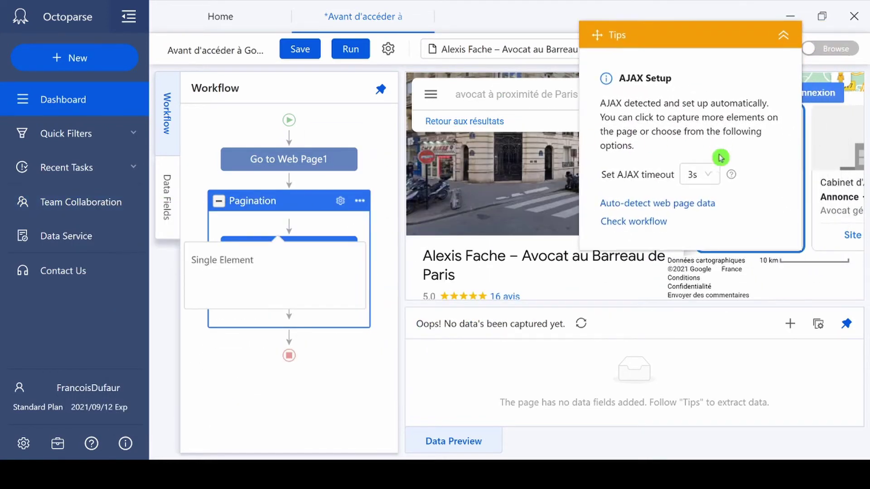
left_click(700, 175)
scroll(692, 209, "down", 2)
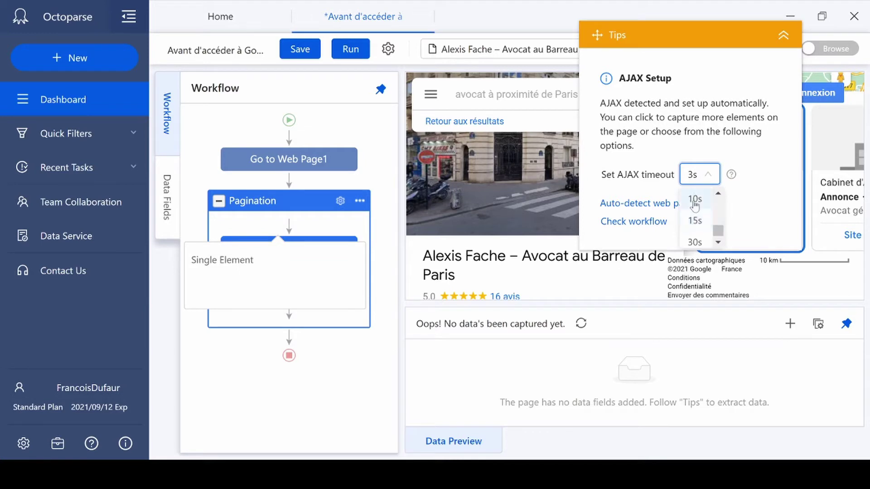
left_click(695, 203)
left_click(783, 36)
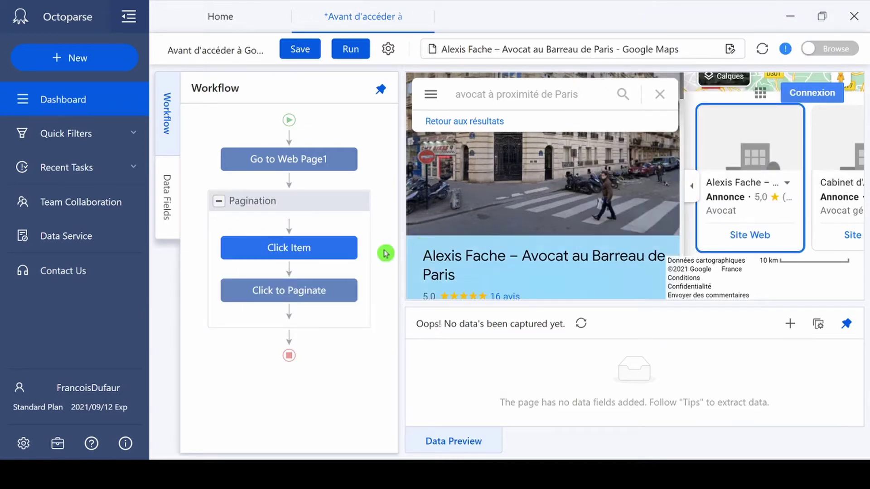
Turn off opening in a new tab for the Click Item action and apply its settings
mouse_move(328, 248)
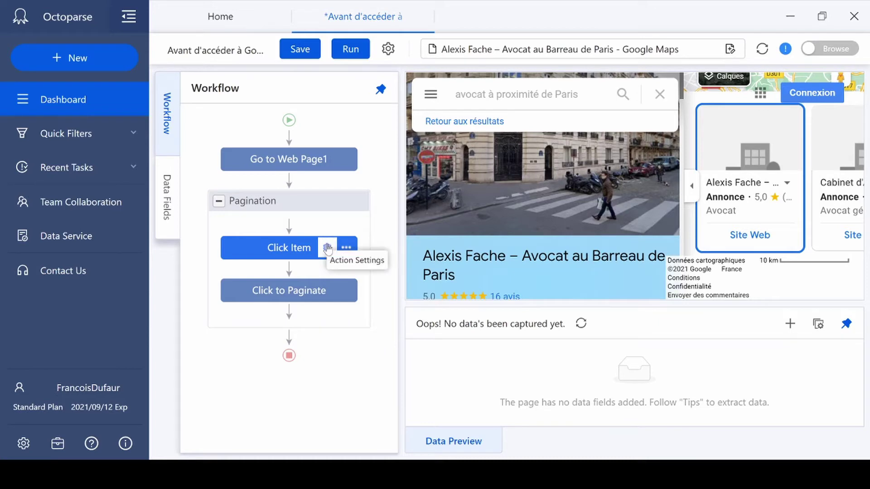
left_click(327, 249)
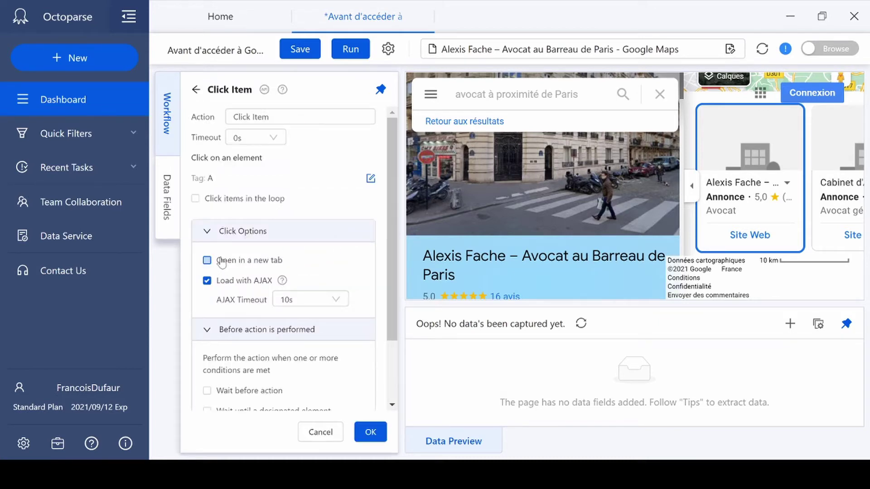
left_click(388, 427)
left_click(371, 434)
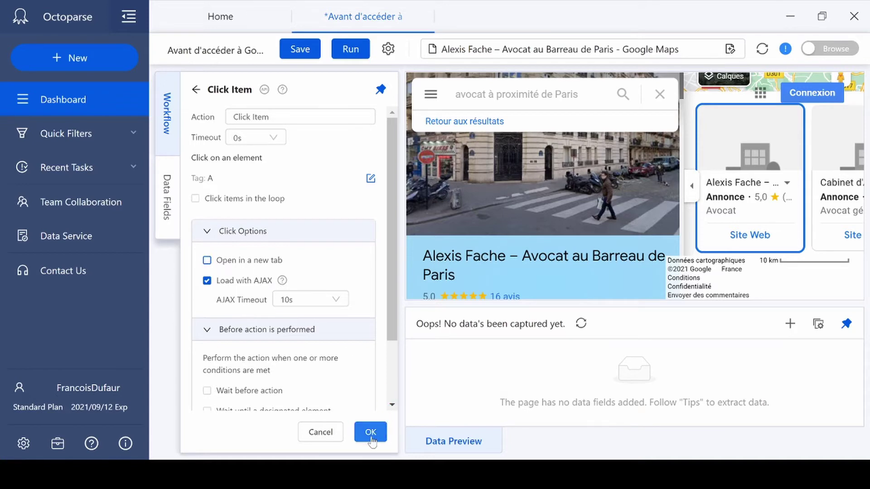
left_click(371, 434)
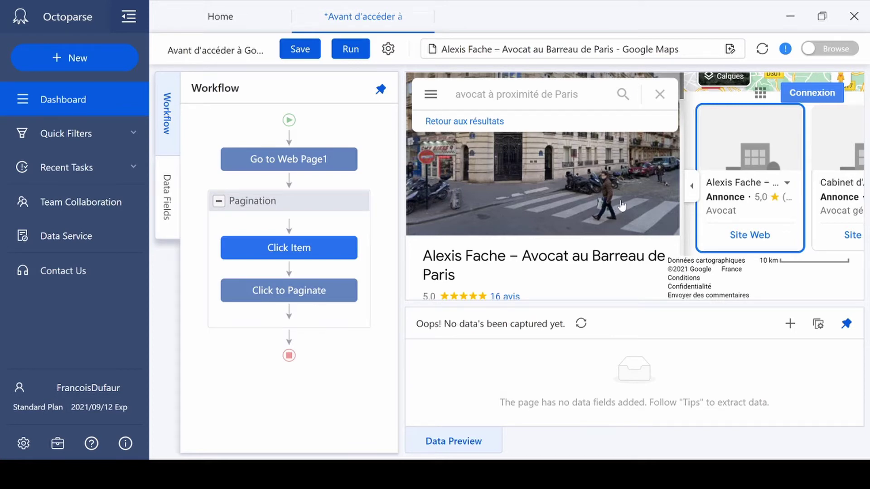
In Browse mode, examine the carousel of lawyer cards over the map forwards and back to the first card, and leave Browse mode
left_click(850, 50)
left_click(843, 179)
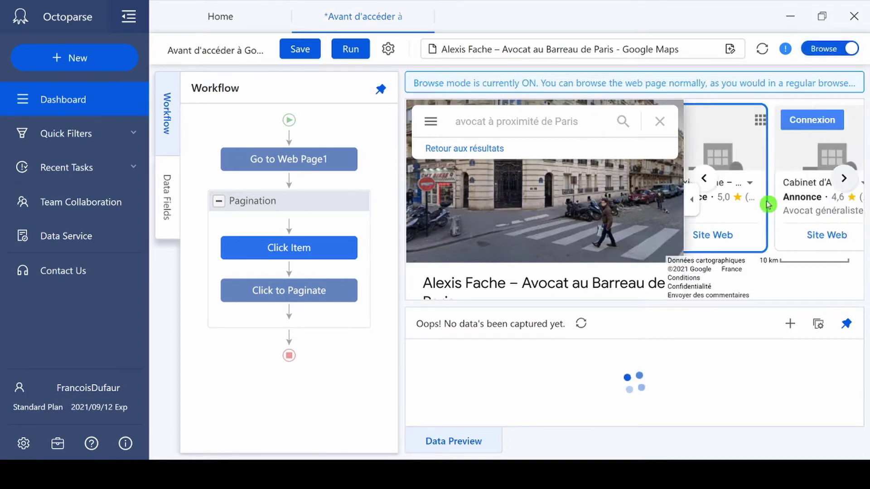
left_click(844, 178)
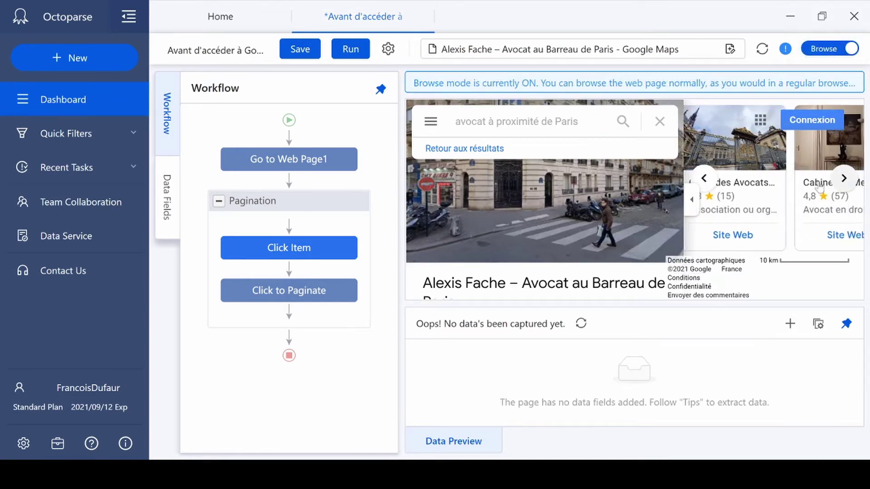
left_click(845, 179)
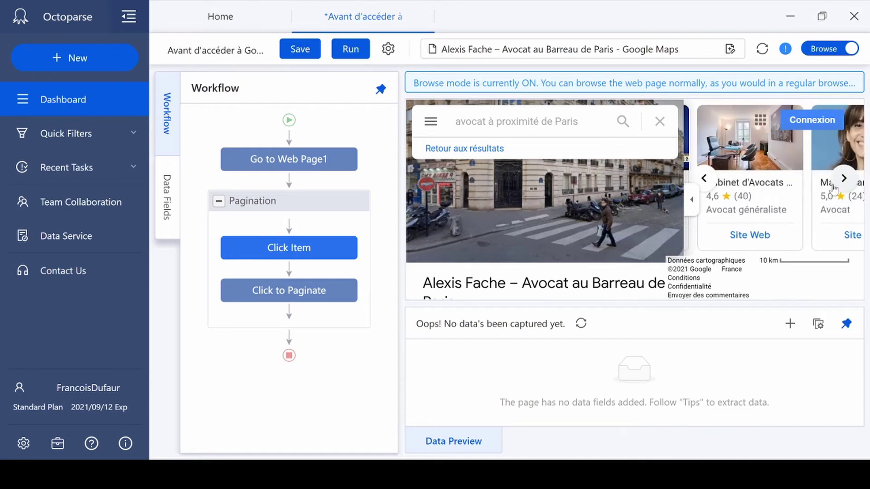
left_click(852, 181)
left_click(852, 180)
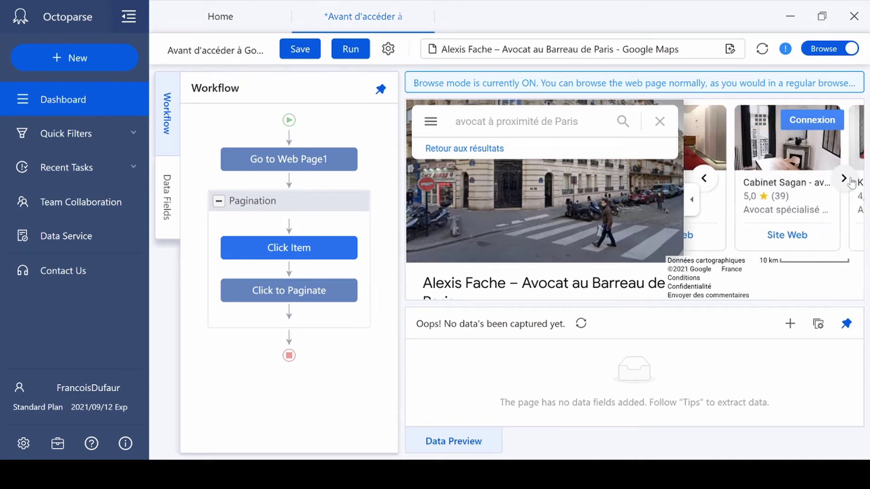
left_click(852, 180)
left_click(852, 179)
left_click(852, 179)
left_click(852, 179)
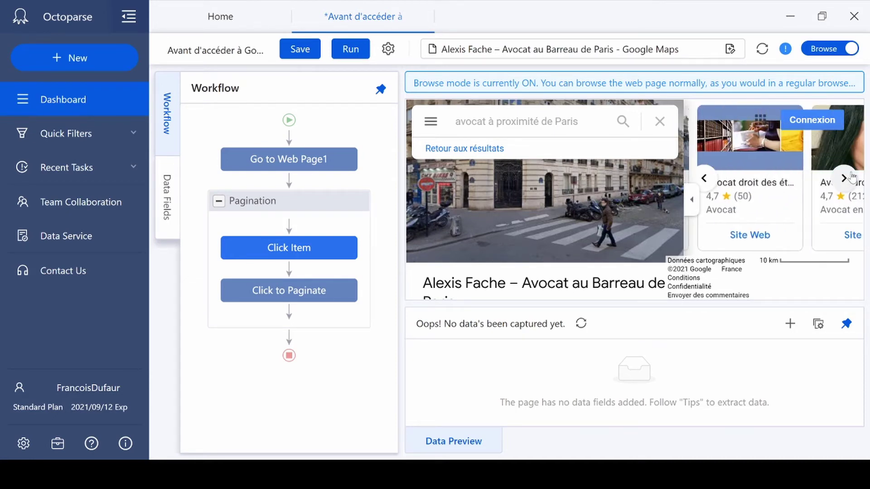
left_click(852, 179)
left_click(707, 178)
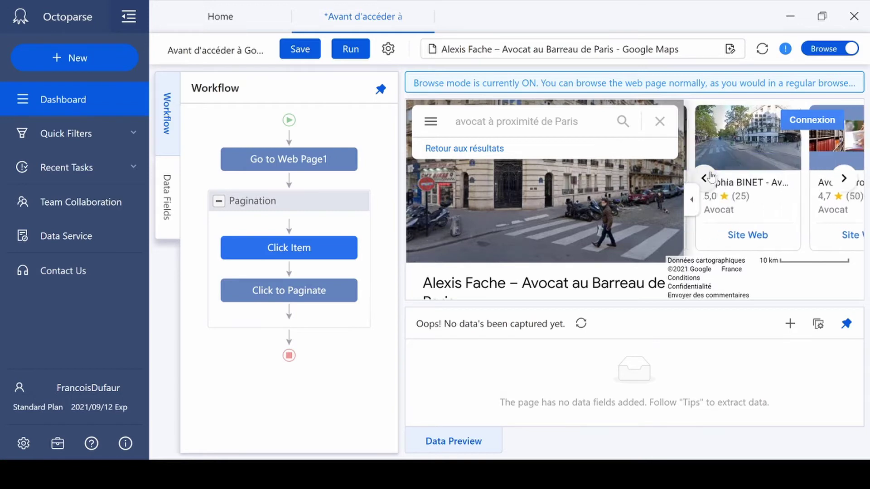
left_click(707, 178)
left_click(709, 177)
left_click(709, 177)
left_click(709, 177)
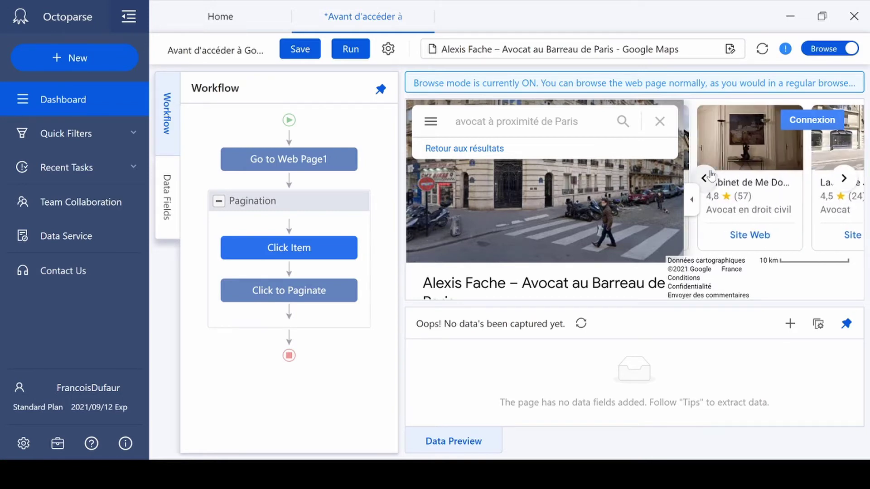
left_click(709, 176)
left_click(709, 177)
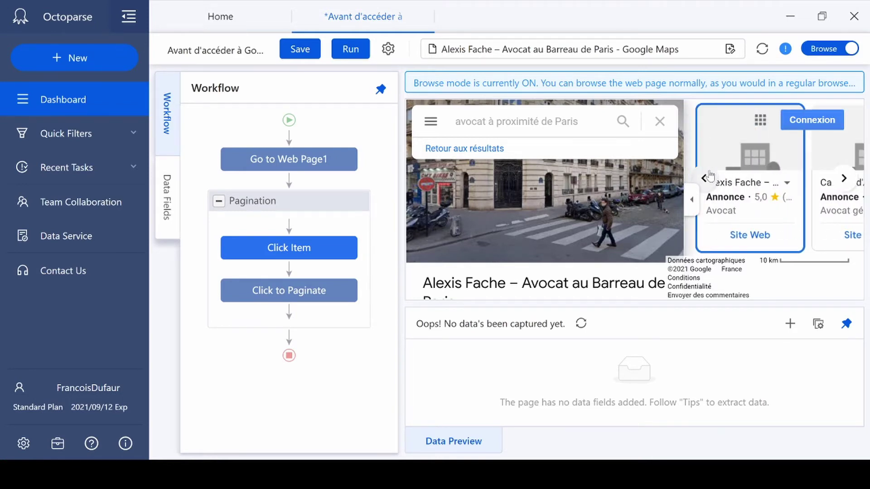
left_click(834, 57)
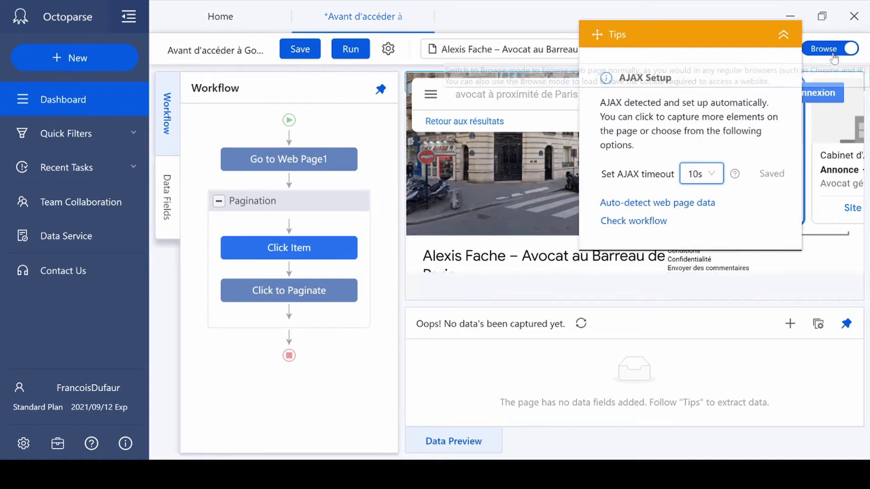
Select the first two lawyer cards in the map carousel as similar elements and create a loop that clicks each element
left_click_drag(708, 27, 14, 161)
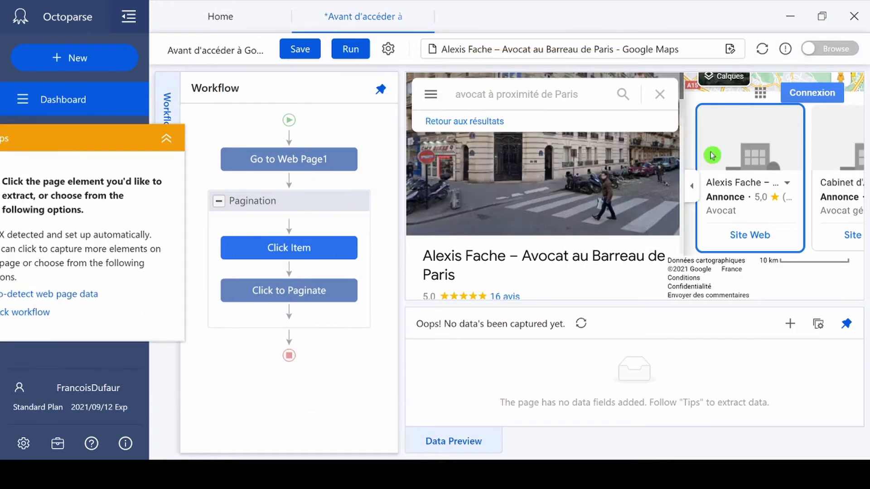
left_click(713, 250)
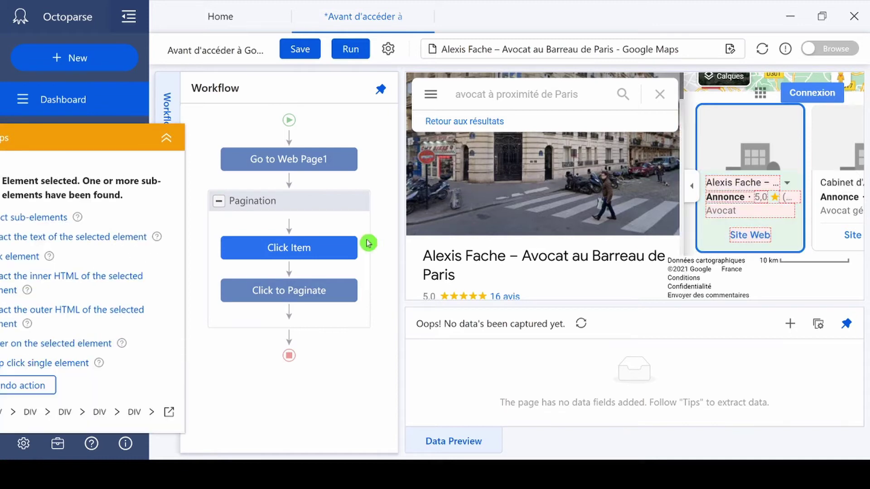
left_click_drag(107, 136, 177, 125)
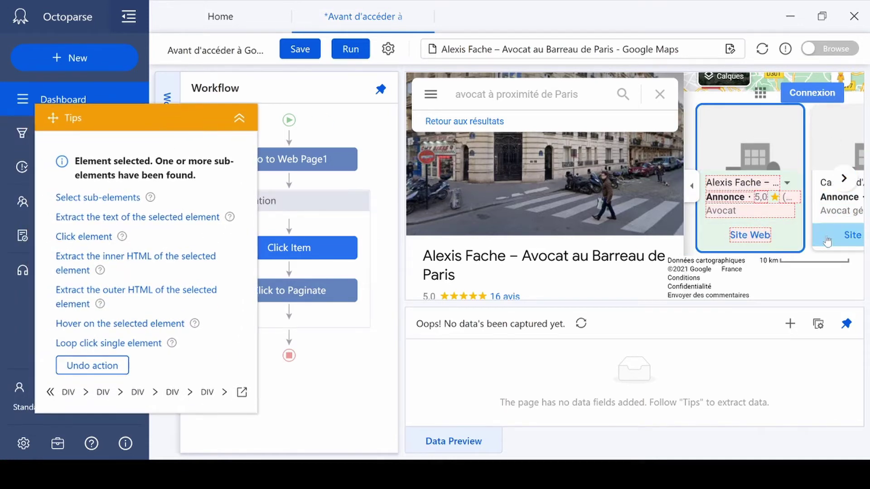
left_click(824, 254)
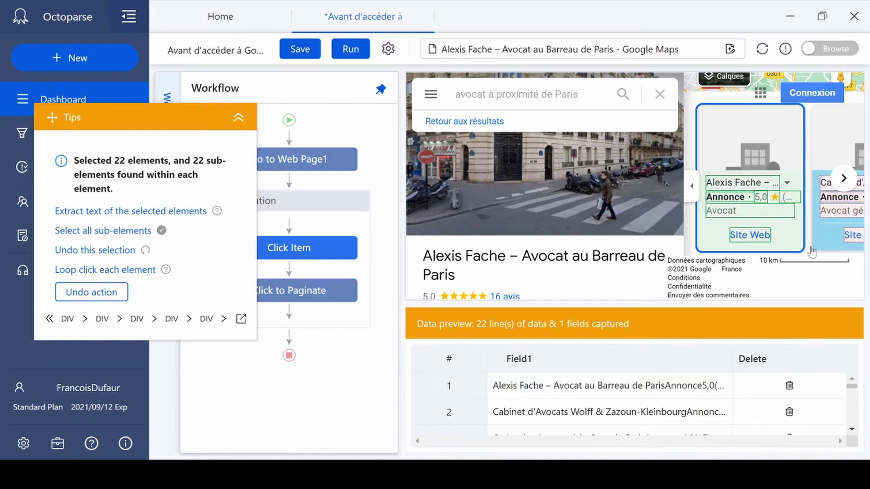
left_click_drag(162, 111, 258, 94)
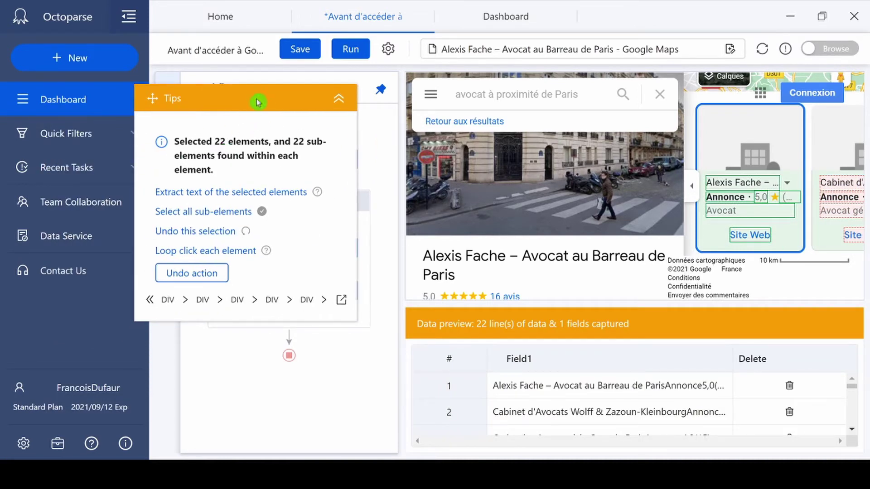
left_click_drag(259, 99, 176, 144)
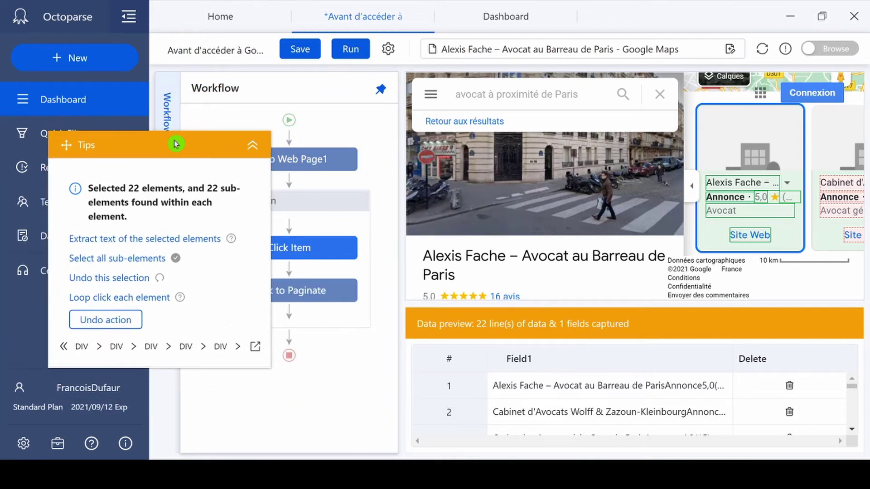
left_click(134, 298)
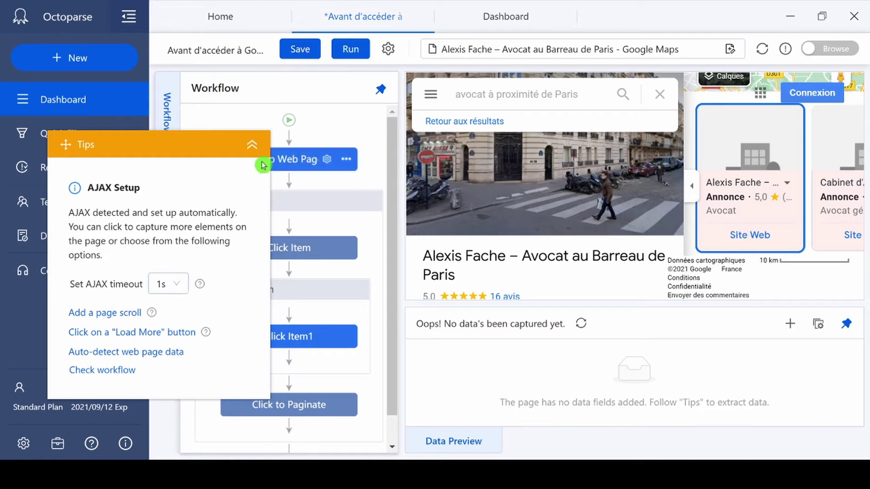
Set the AJAX timeout of the looped card click to 10s and collapse the Tips window
left_click_drag(175, 134, 610, 77)
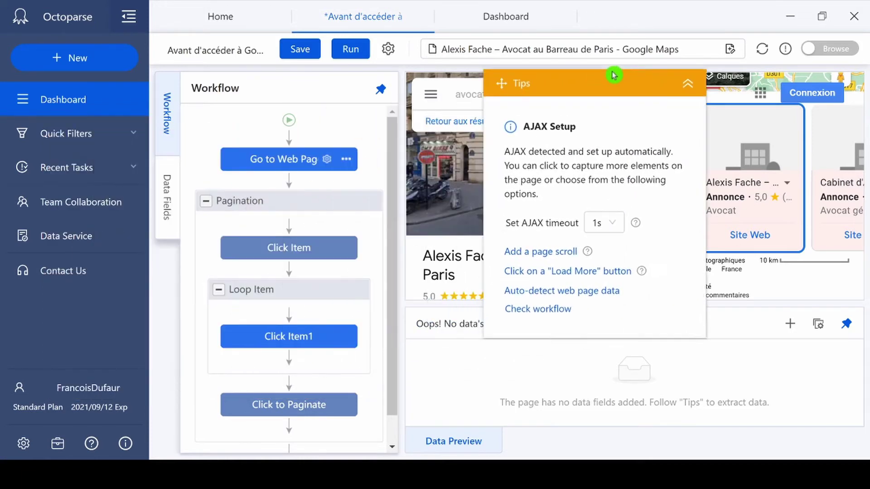
left_click(593, 226)
left_click(597, 274)
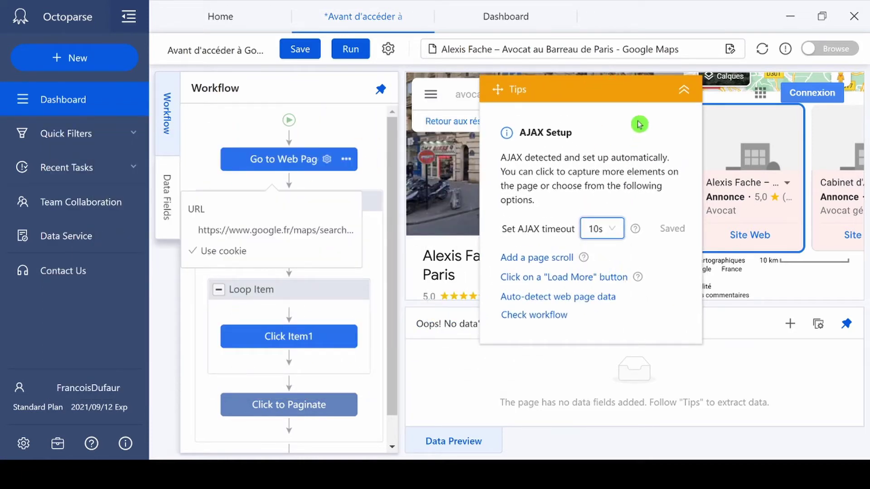
left_click(682, 90)
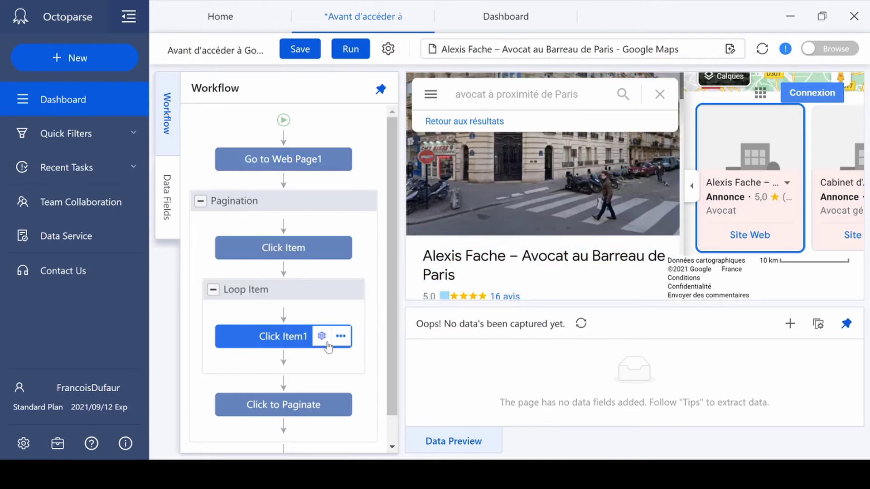
Turn off opening in a new tab for the Click Item1 action inside the Loop Item, and apply its settings
left_click(317, 338)
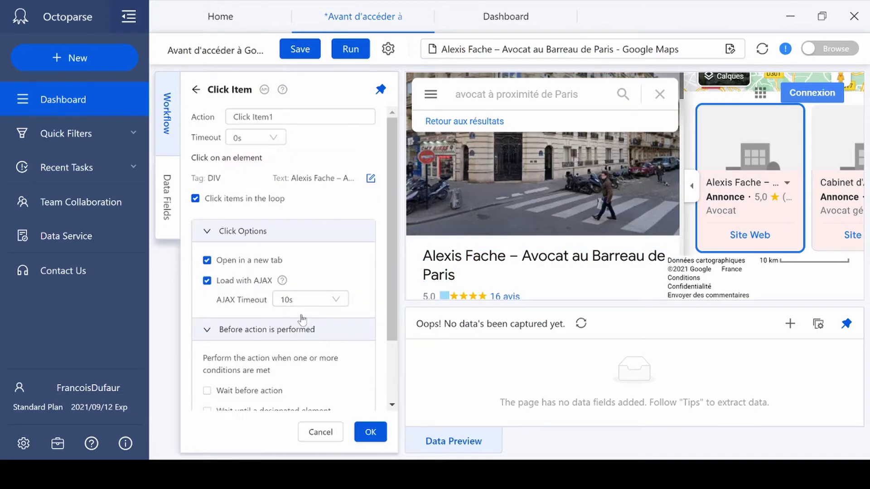
left_click(245, 260)
left_click(369, 432)
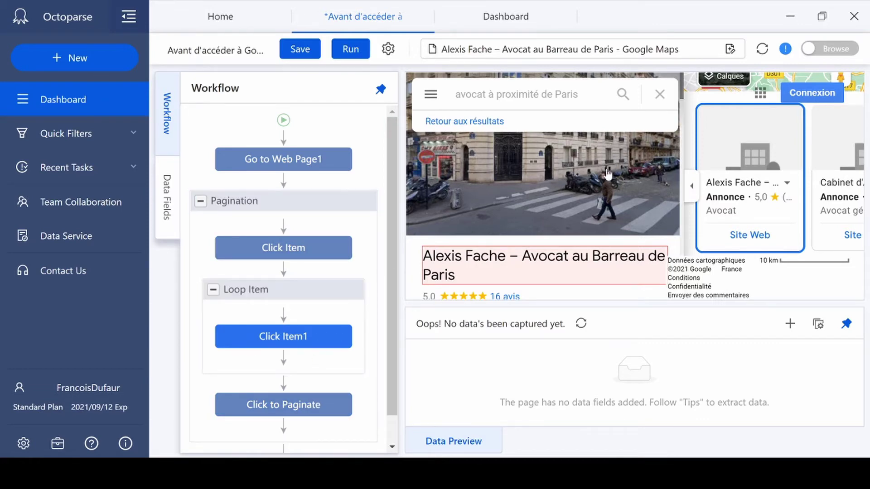
scroll(607, 176, "down", 5)
scroll(607, 176, "up", 5)
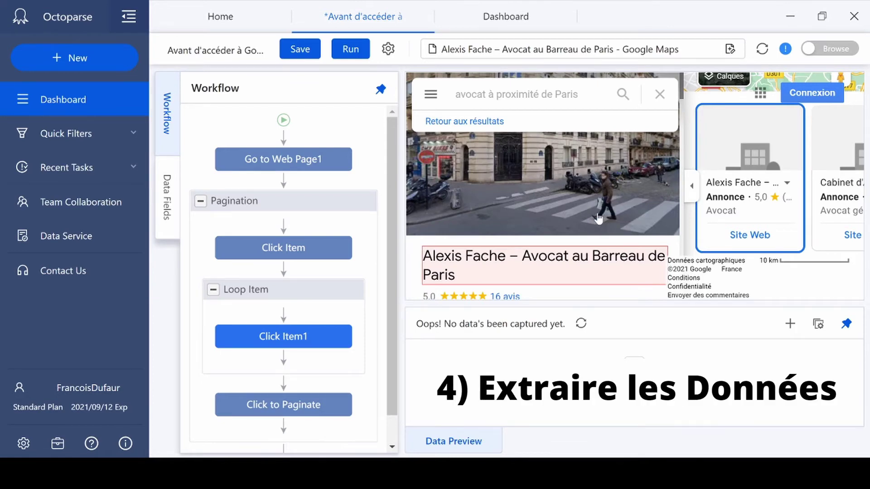
Examine the selected lawyer's detail panel from the title through the contact rows to the review summary
left_click(612, 270)
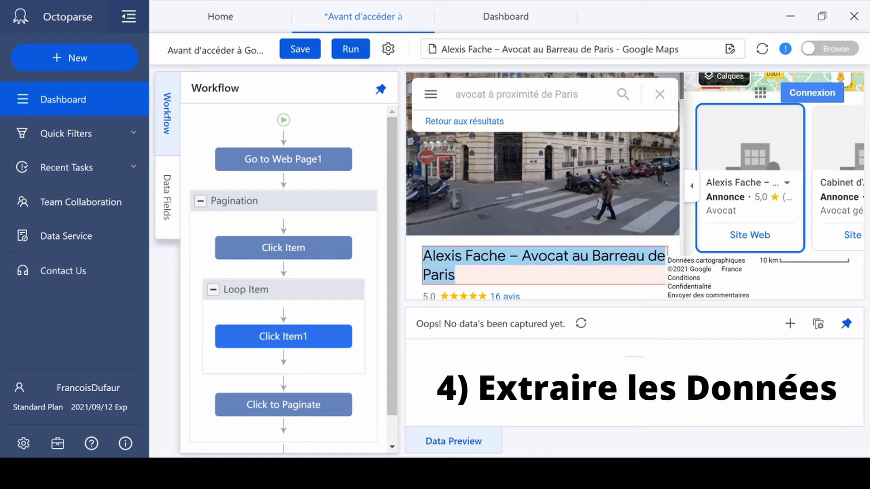
left_click(613, 281)
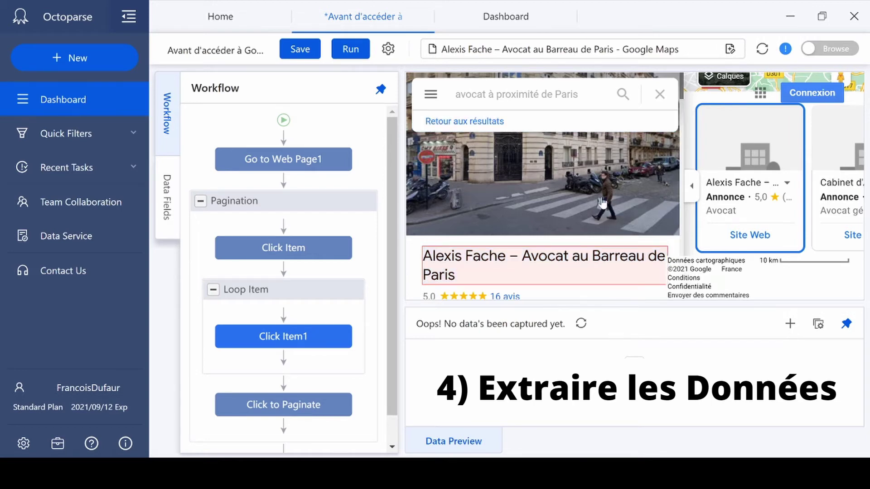
scroll(602, 205, "down", 2)
scroll(573, 218, "down", 5)
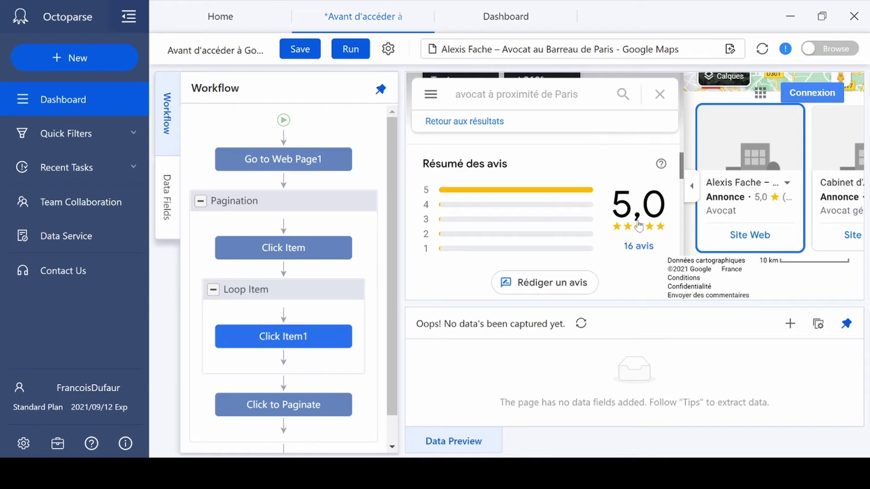
scroll(509, 181, "up", 5)
scroll(499, 227, "down", 8)
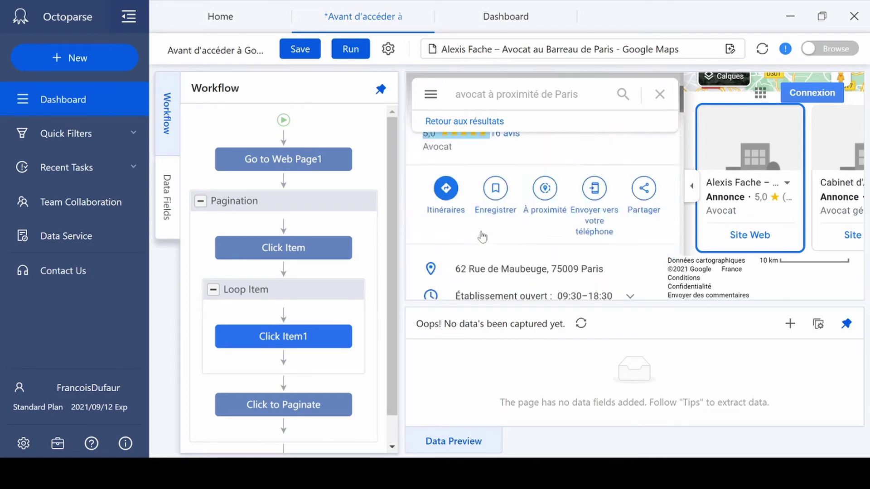
scroll(553, 236, "up", 5)
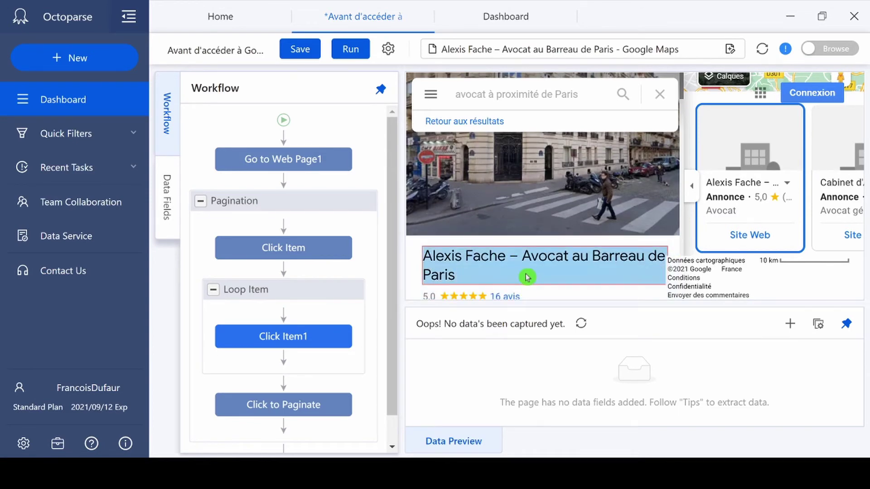
Extract the text of the listing's title as a data field inside the loop and move the Tips window aside
left_click(529, 280)
scroll(540, 236, "down", 2)
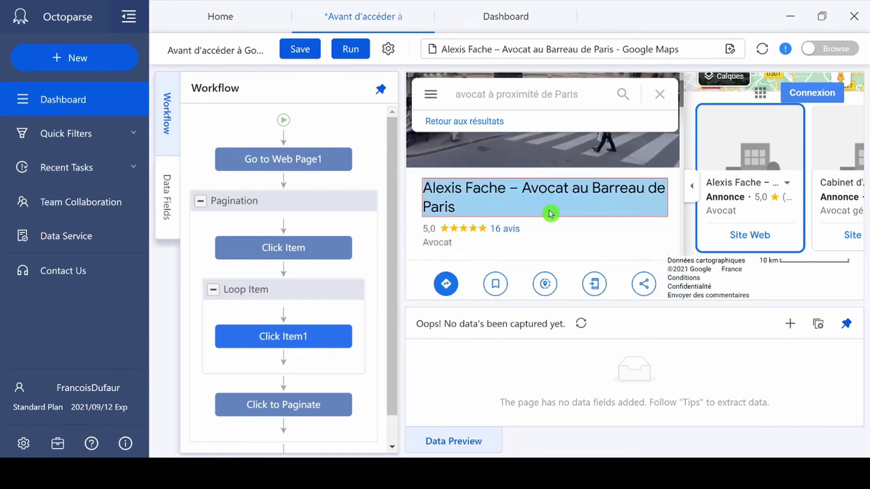
left_click_drag(727, 100, 226, 62)
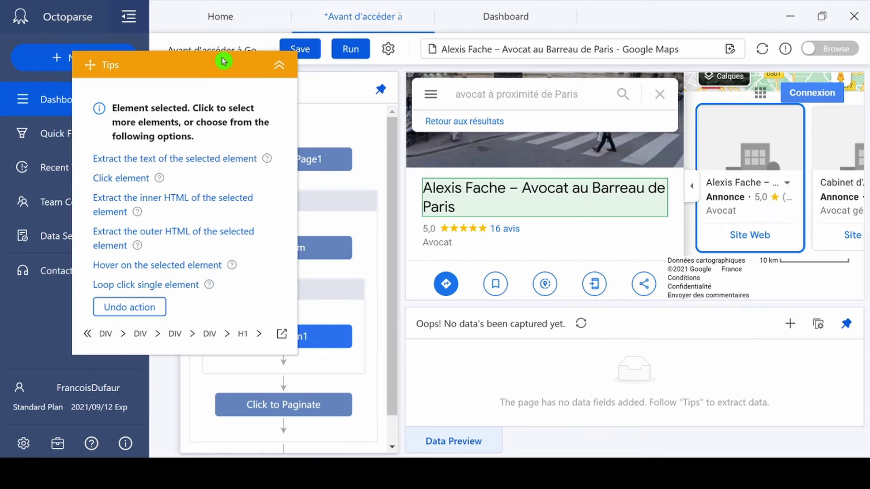
left_click(178, 156)
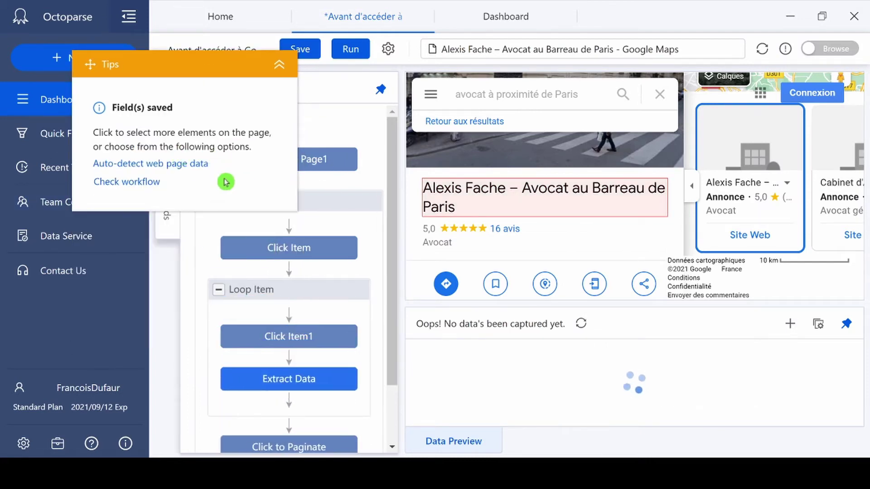
left_click_drag(259, 68, 209, 76)
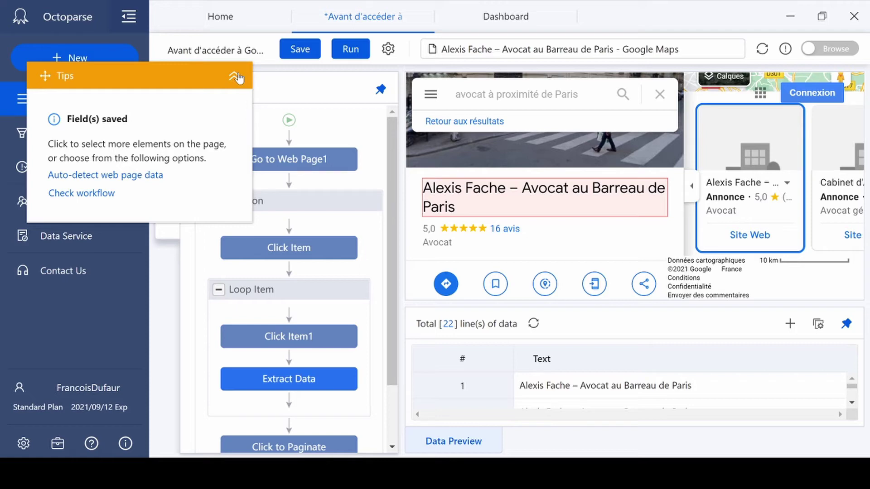
left_click(234, 86)
Extract the texts of the review count and the numeric rating beneath the listing's title as data fields
left_click(510, 231)
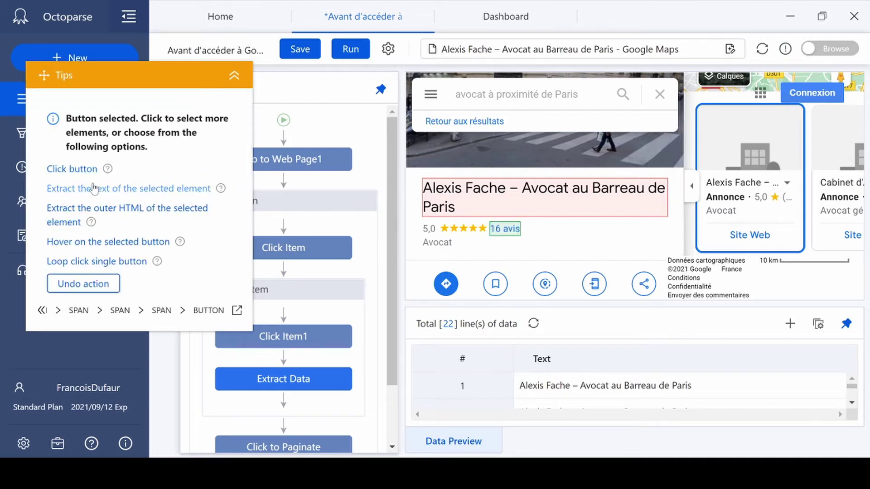
left_click(101, 186)
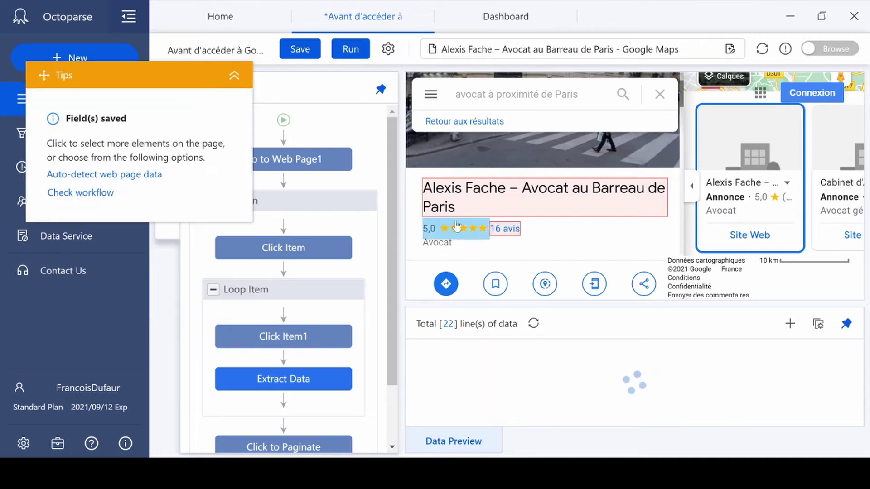
left_click(429, 229)
left_click(142, 169)
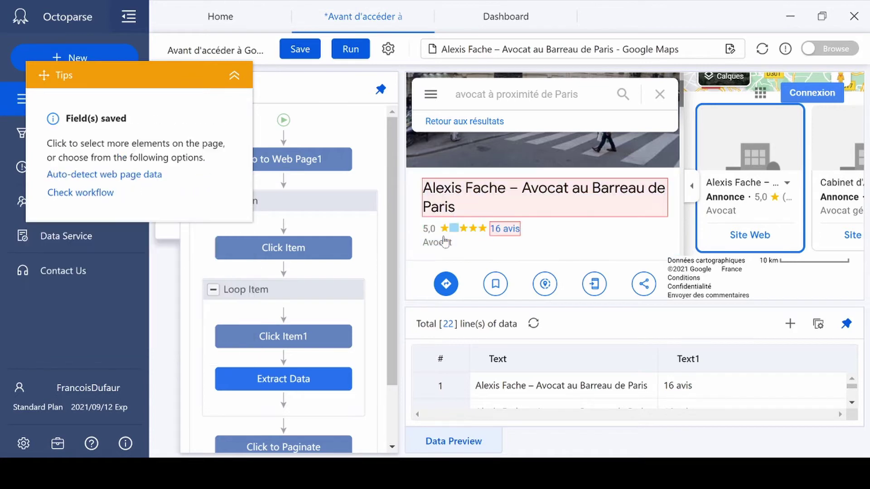
Extract the texts of the listing's category and postal address as data fields
left_click(439, 243)
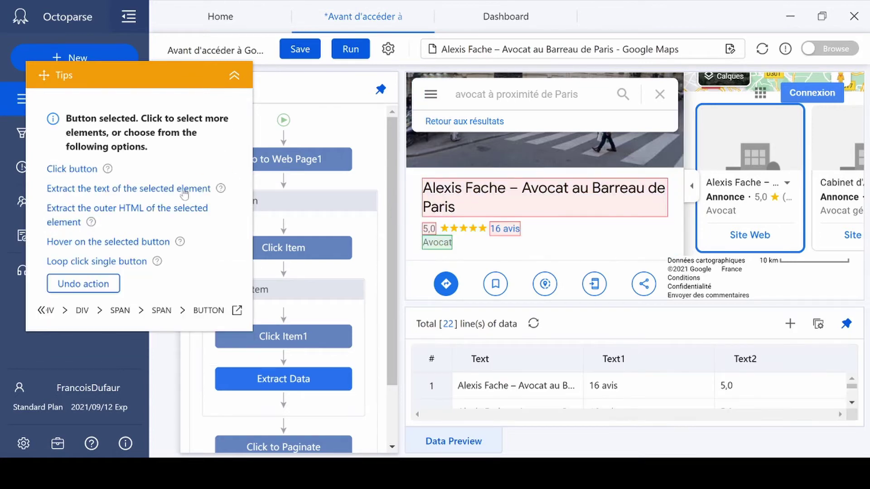
left_click(184, 189)
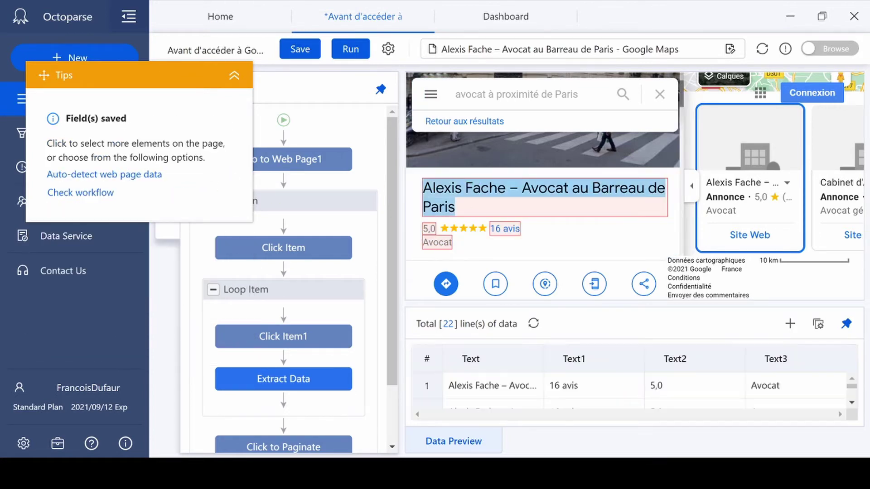
scroll(537, 233, "down", 3)
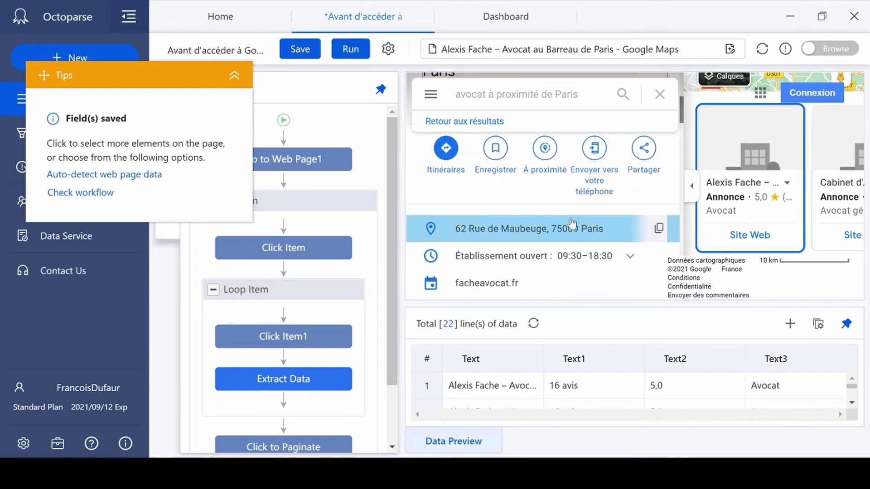
left_click(538, 234)
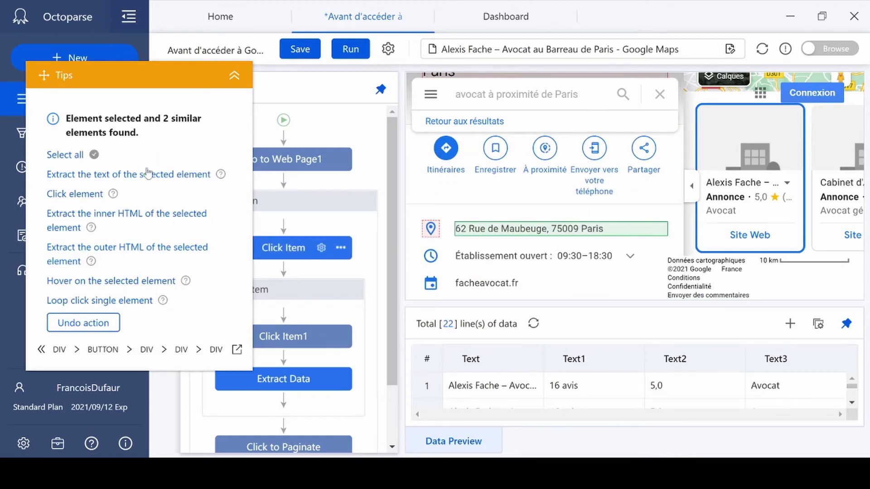
left_click(151, 177)
Extract the text of the website row beside the globe symbol as a data field
scroll(498, 244, "down", 2)
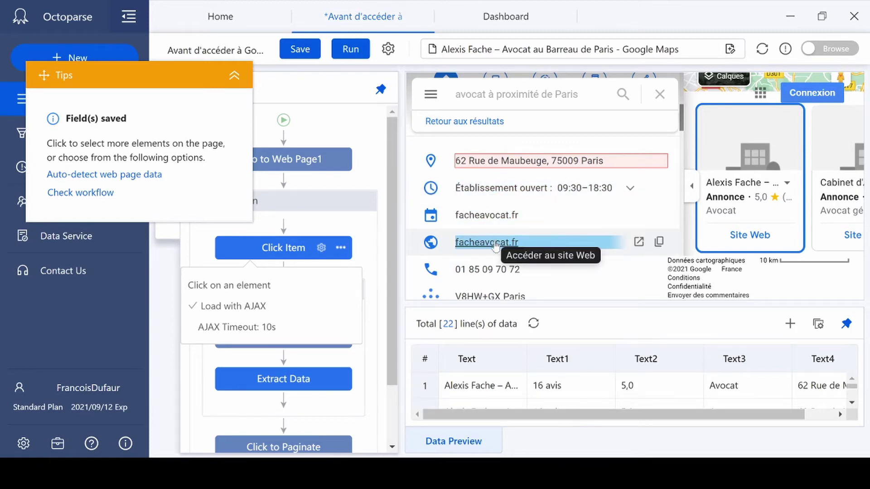
left_click(498, 245)
left_click(175, 175)
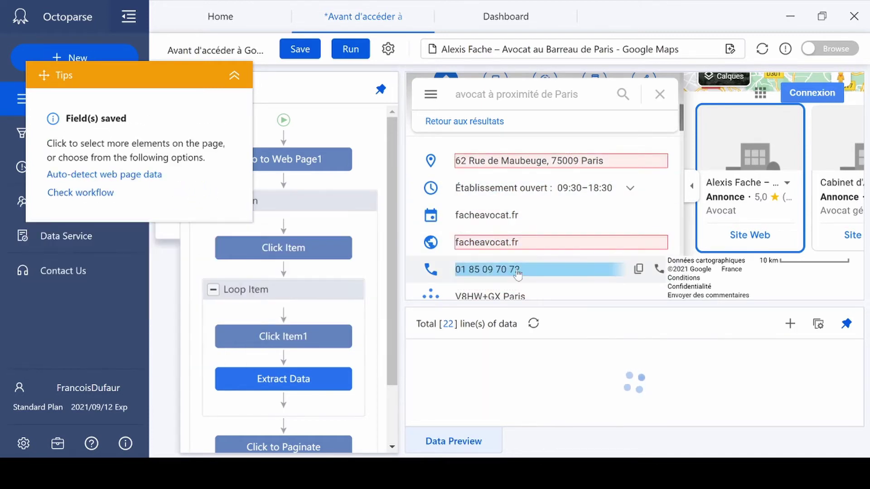
Extract the texts of the phone number and the "Établissement ouvert :" opening status as data fields
left_click(503, 270)
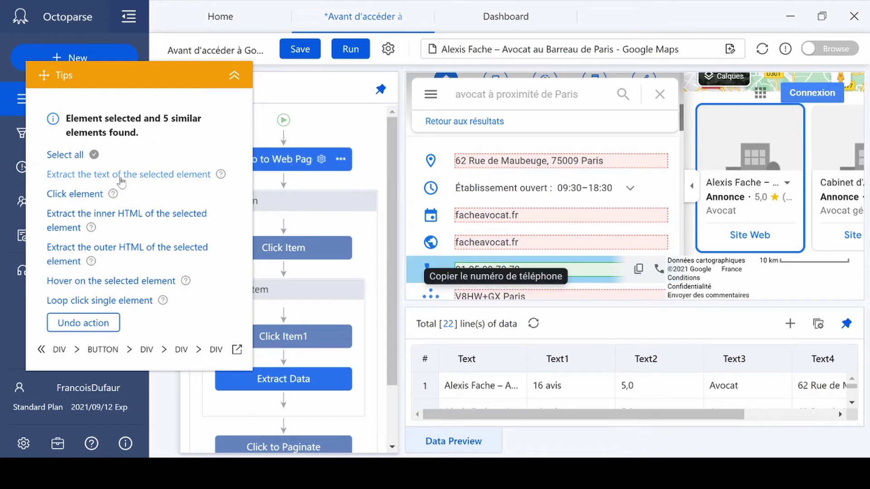
left_click(136, 171)
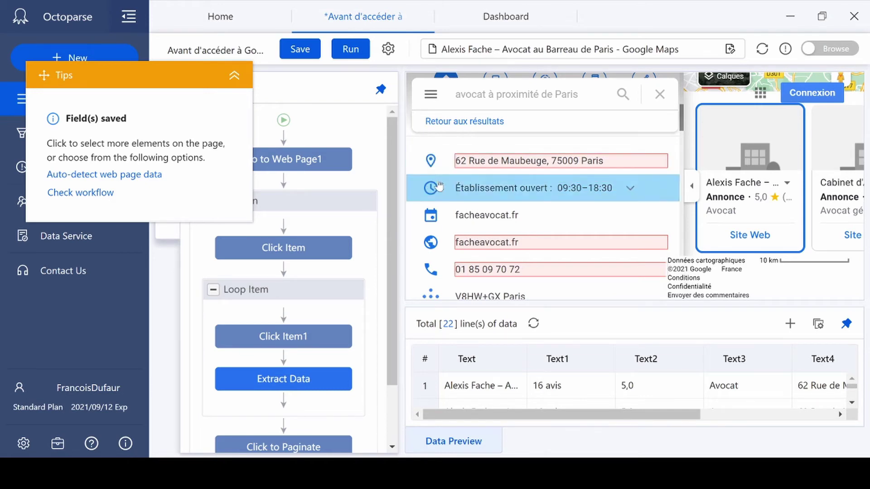
left_click(489, 190)
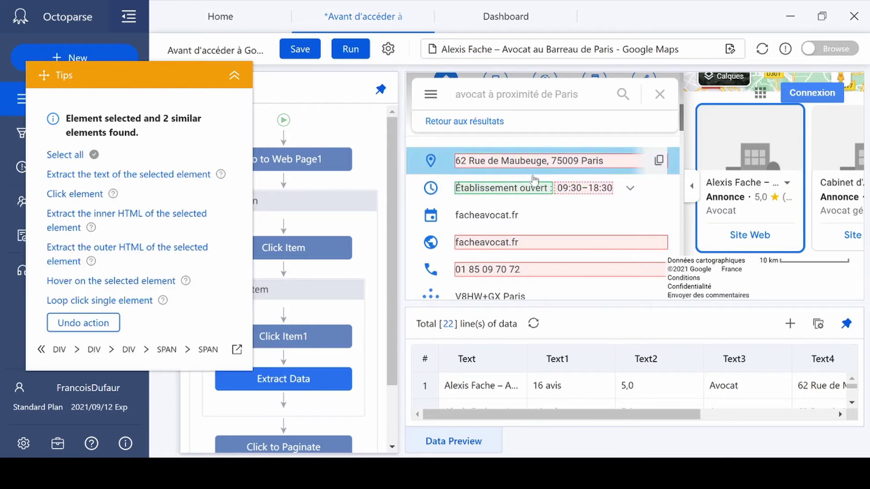
left_click(162, 177)
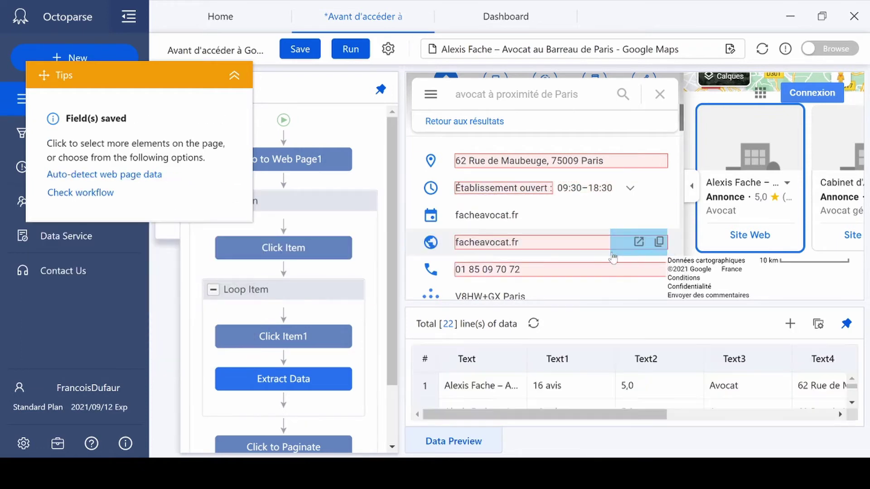
Examine the extracted columns in the data preview and the matching elements in the listing's detail panel
left_click_drag(567, 413, 511, 441)
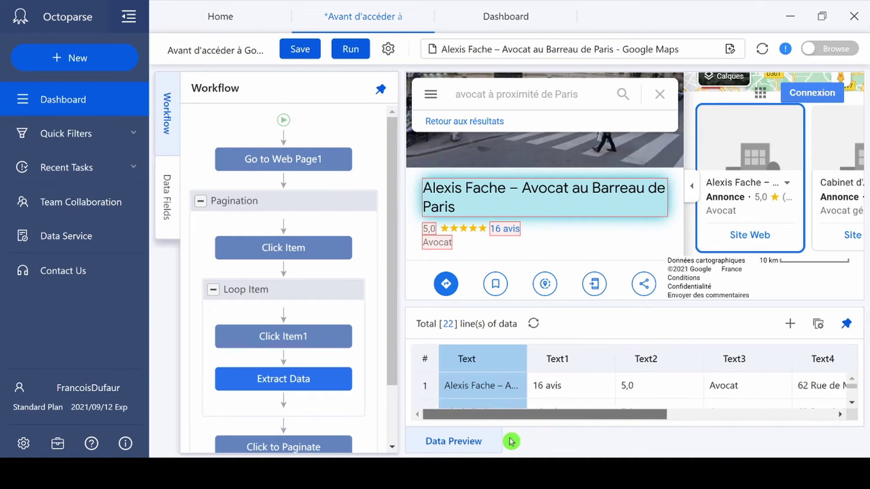
mouse_move(563, 416)
left_mouse_down()
mouse_move(771, 402)
mouse_move(707, 421)
mouse_move(580, 422)
mouse_move(567, 414)
left_mouse_up()
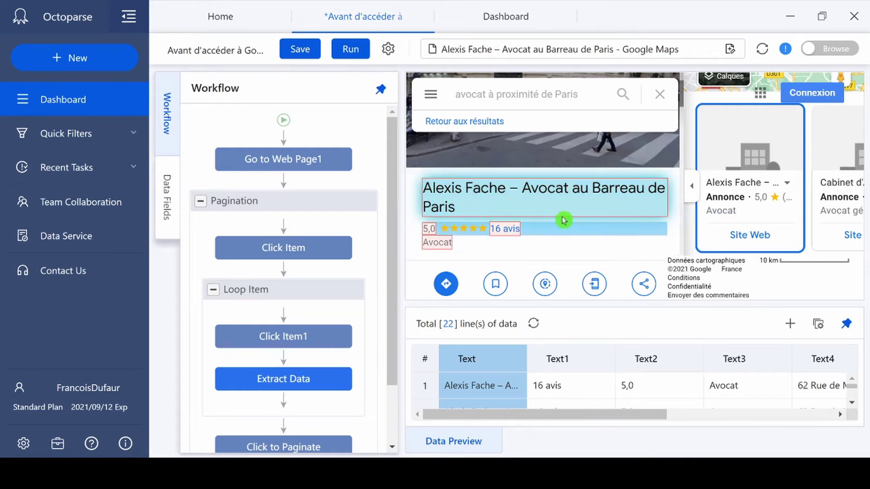
scroll(566, 213, "down", 10)
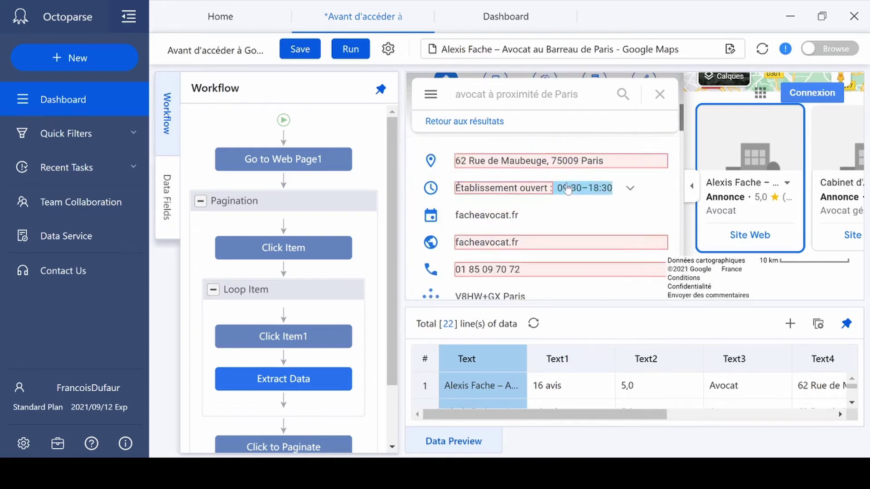
scroll(556, 227, "up", 10)
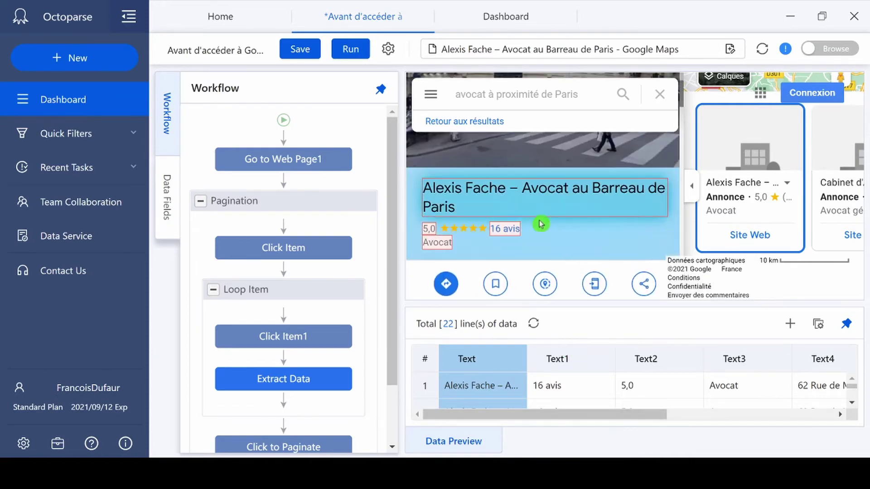
scroll(548, 224, "down", 3)
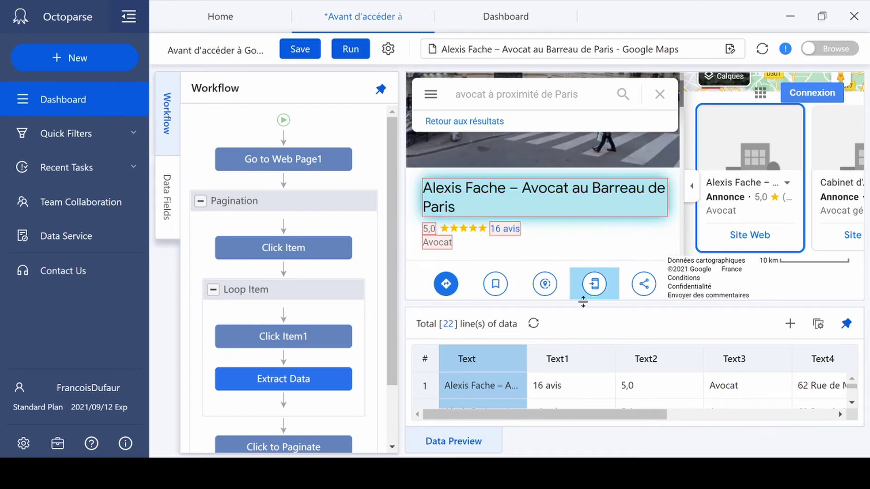
left_click(587, 180)
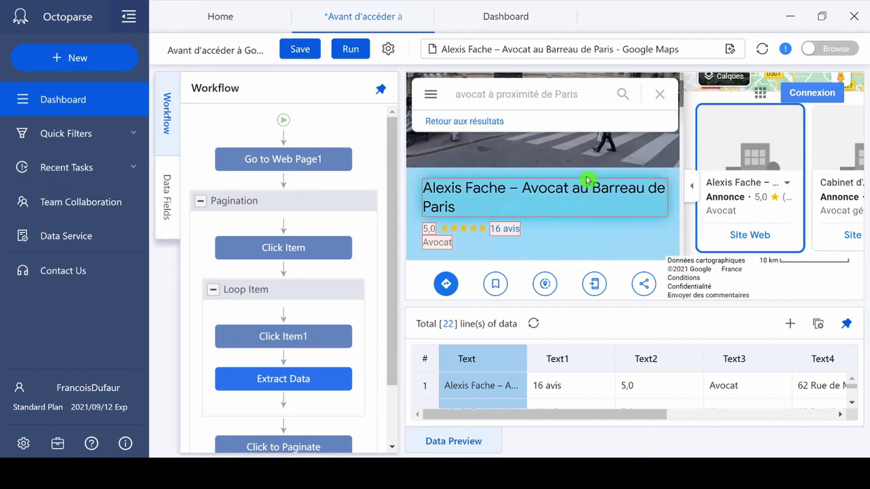
left_click(603, 200)
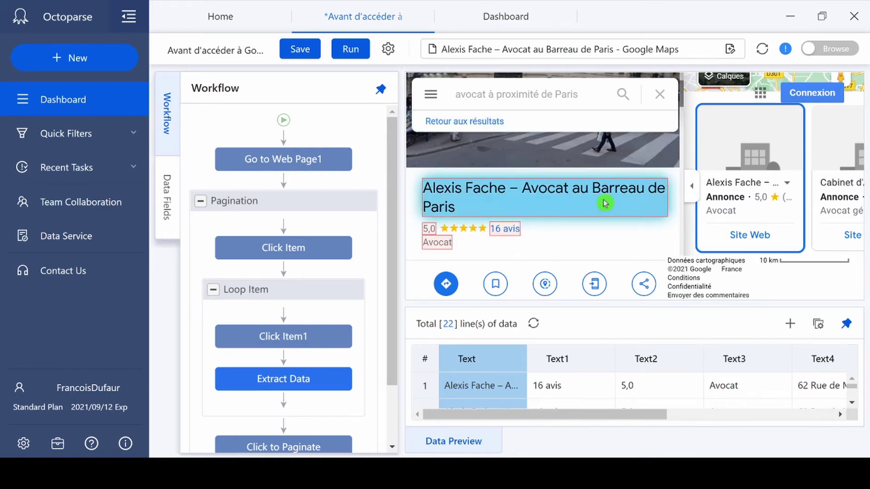
left_click(600, 222)
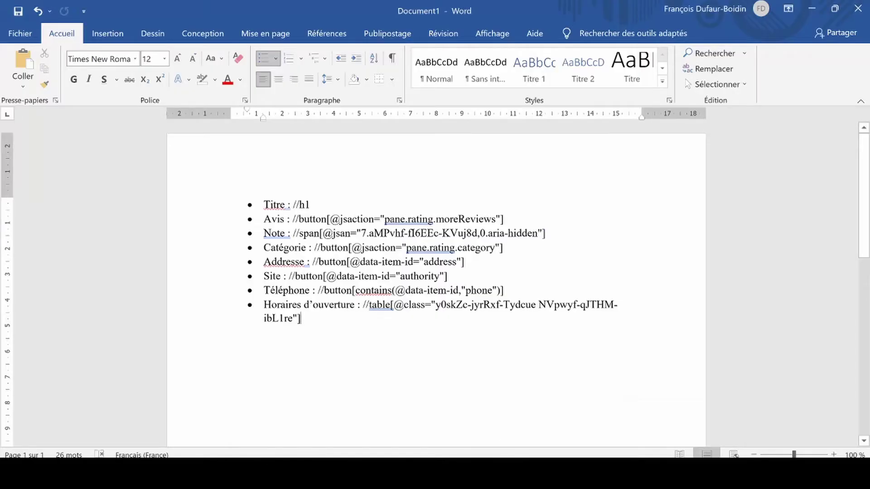
Switch to the Word document and examine the XPath expressions listed for each field, from Titre to Horaires d'ouverture
scroll(231, 388, "up", 10)
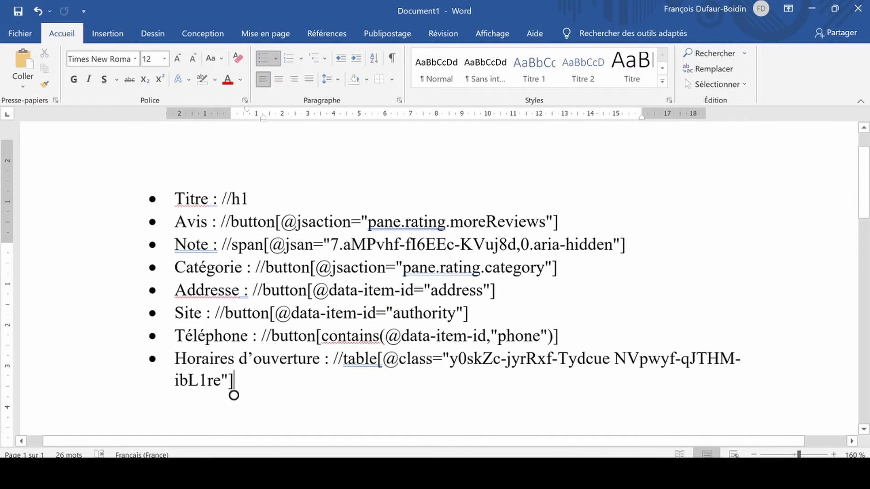
scroll(273, 429, "down", 2)
scroll(272, 429, "up", 2)
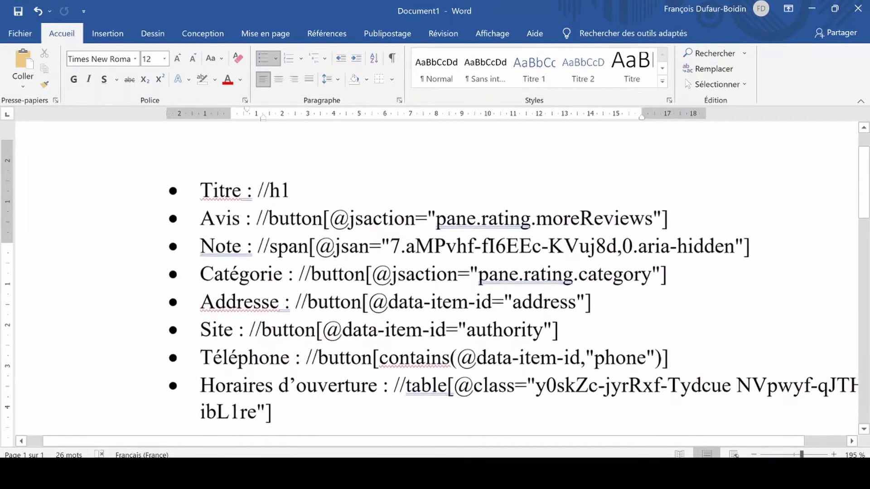
scroll(435, 278, "down", 1)
left_click_drag(281, 180, 238, 180)
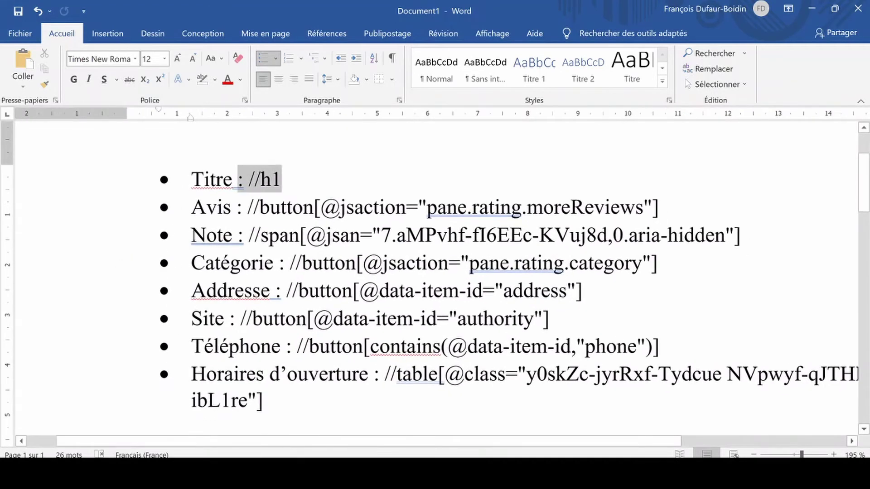
left_click(259, 207)
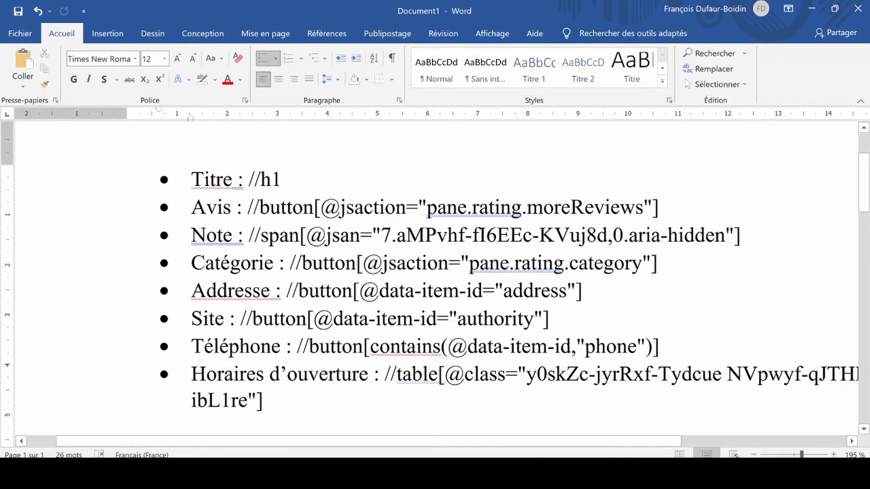
left_click_drag(259, 207, 662, 207)
left_click(658, 263)
scroll(434, 279, "down", 1)
scroll(434, 279, "right", 1)
scroll(435, 278, "up", 1)
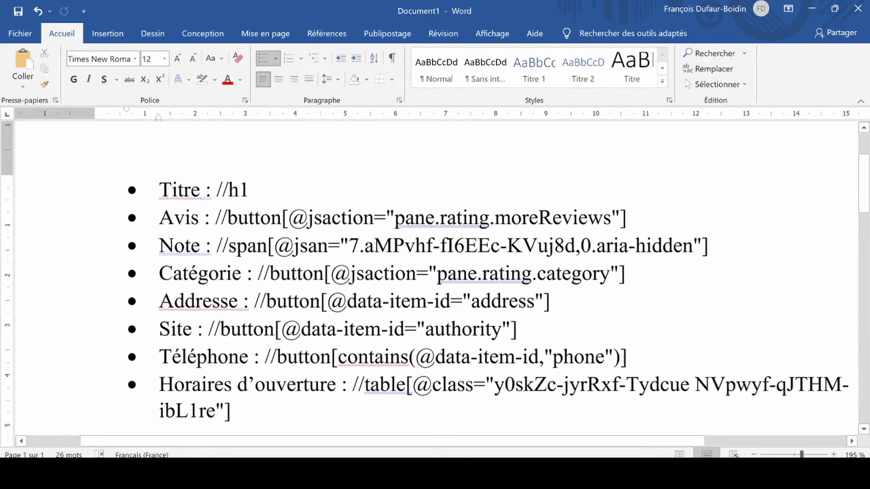
Highlight the Titre and Avis XPath entries in the bulleted list to review them, and clear the selection
scroll(435, 278, "down", 1)
scroll(626, 276, "down", 1)
scroll(625, 276, "up", 1)
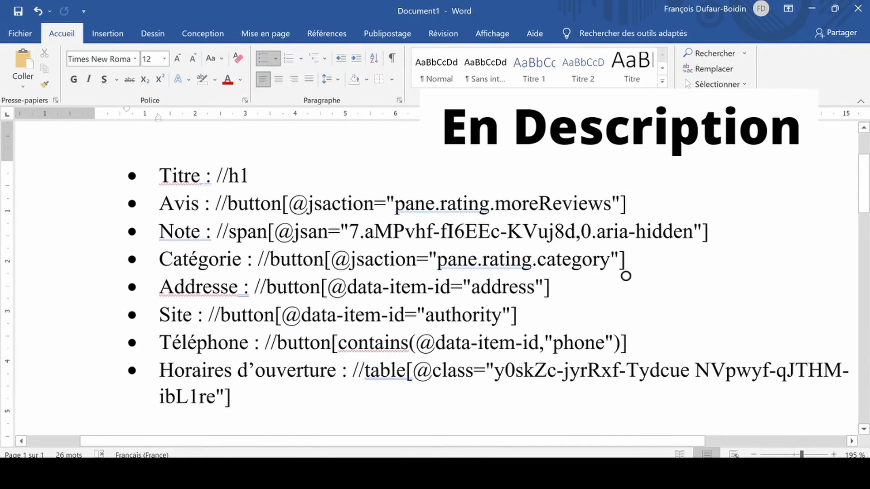
left_click_drag(627, 205, 160, 180)
left_click(160, 181)
key("shift+Down")
key("shift+Down")
key("shift+Down")
key("shift+Up")
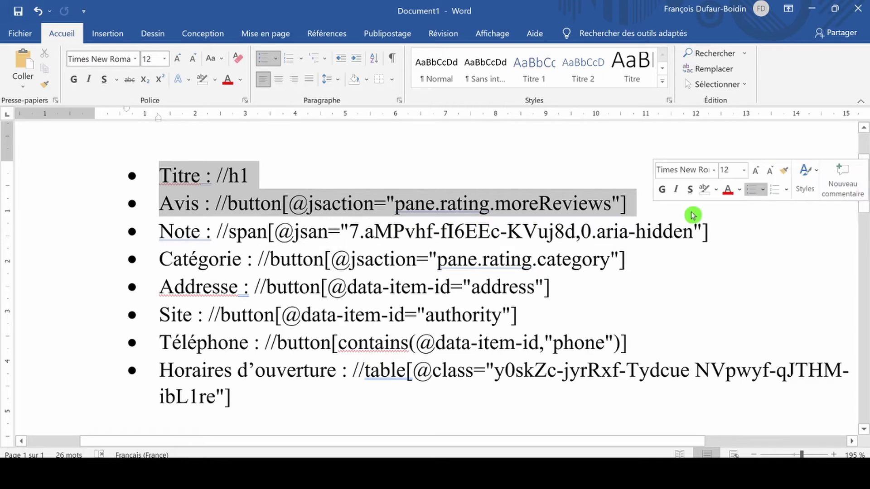
left_click(692, 212)
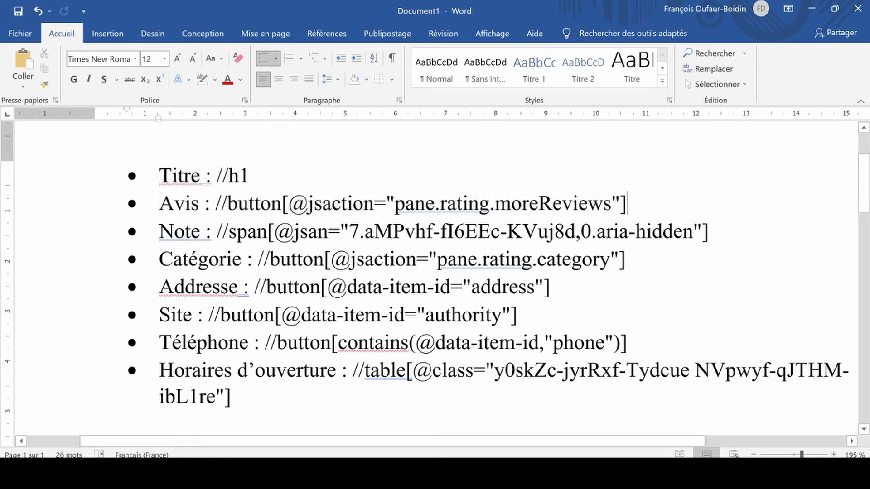
Highlight the remaining XPath entries from Note to Horaires d'ouverture to review them
key("shift+Down")
key("shift+Down")
key("shift+Down")
key("shift+Down")
key("shift+Down")
key("shift+Down")
key("shift+Down")
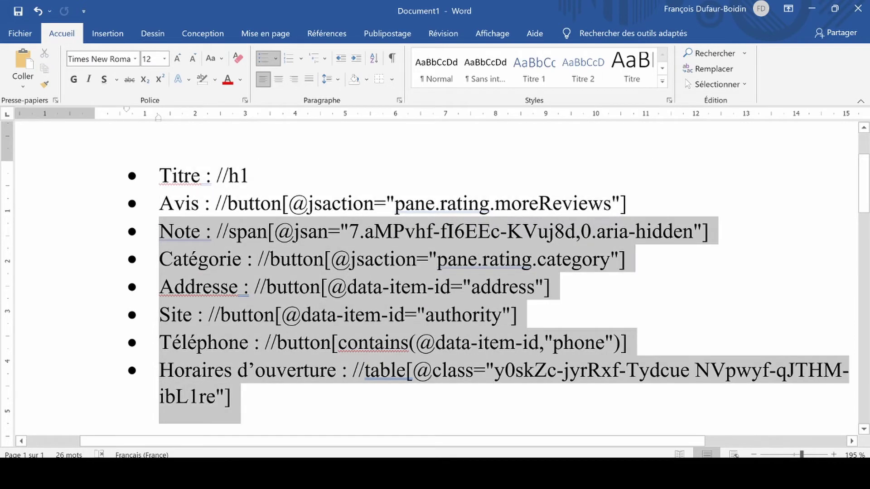
key("shift+Up")
key("shift+Down")
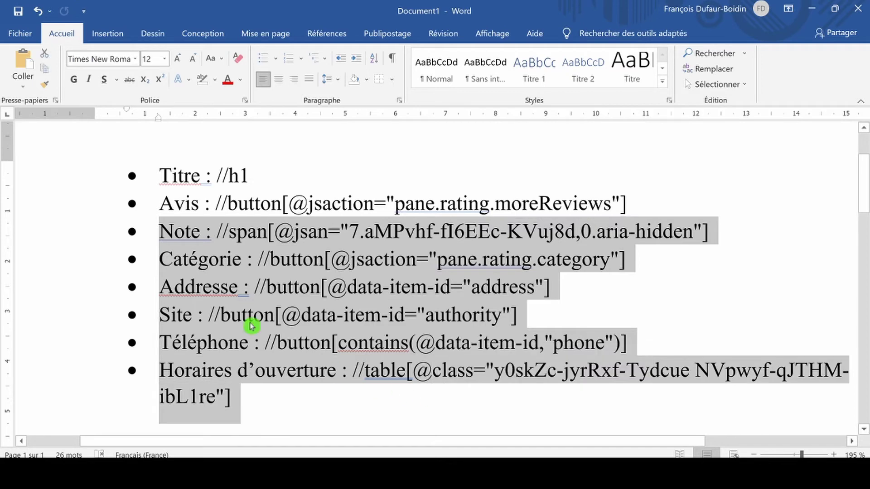
Copy the Titre expression //h1 from the Word list and switch back to Octoparse
left_click_drag(253, 177, 217, 175)
left_click(250, 176)
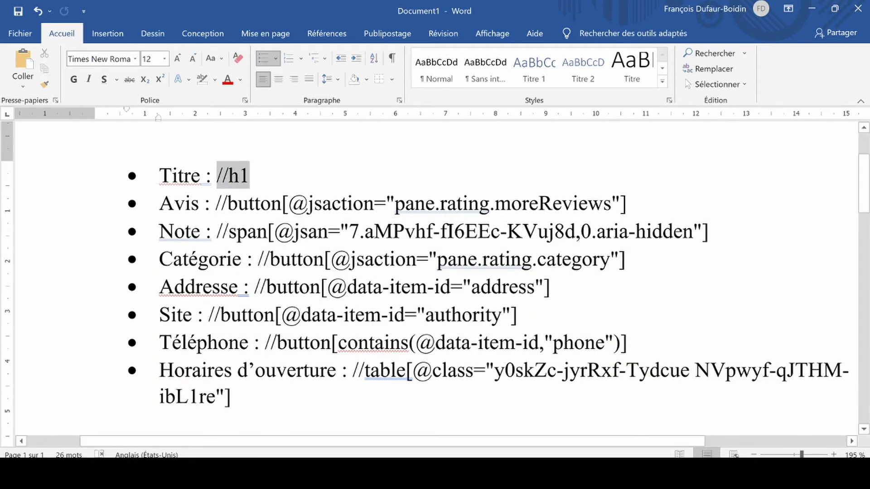
key("ctrl+c")
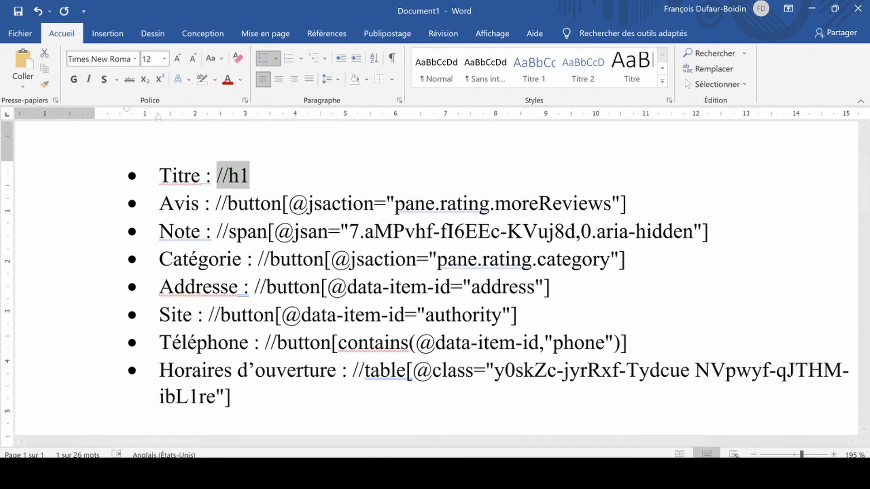
key("alt+Tab")
Replace the element XPath of the first field, Text, in the Extract Data action with //h1 and apply the settings
mouse_move(331, 383)
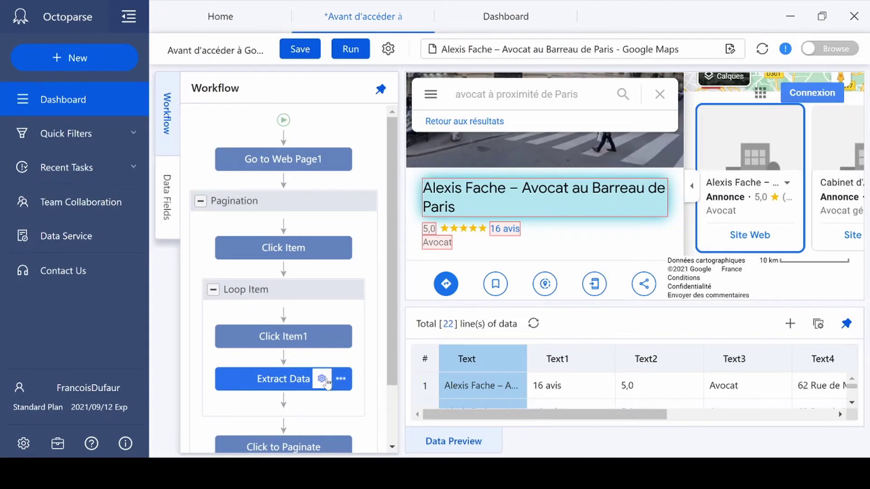
left_click(322, 379)
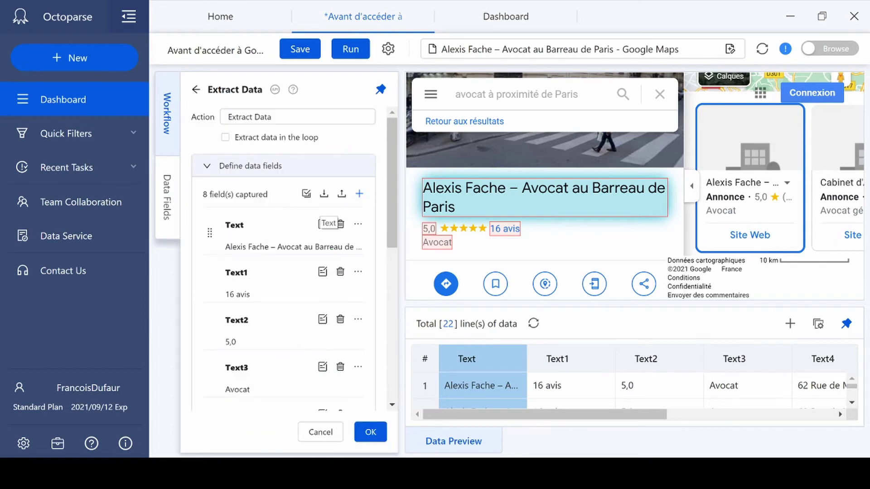
left_click(322, 223)
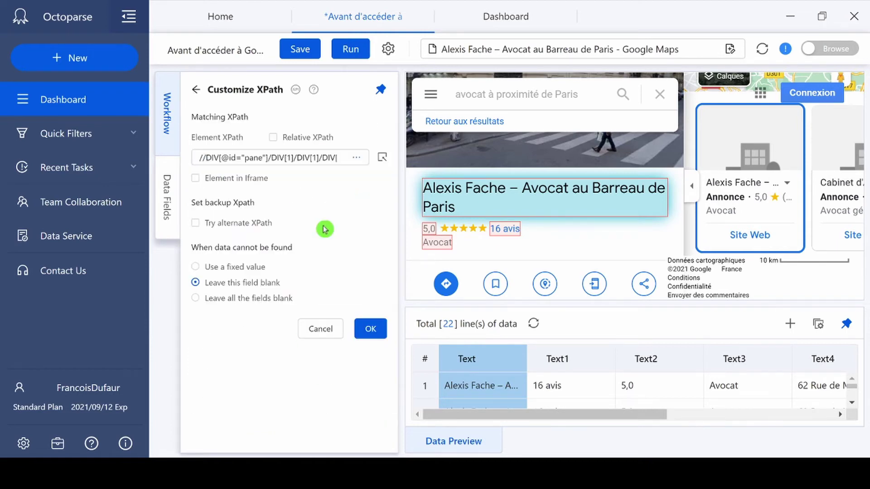
left_click_drag(192, 161, 636, 219)
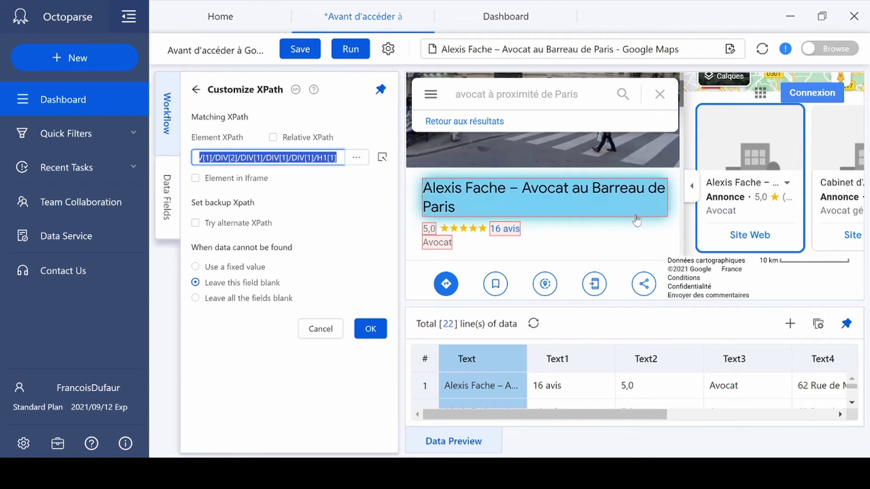
key("Delete")
left_click(363, 204)
left_click(316, 119)
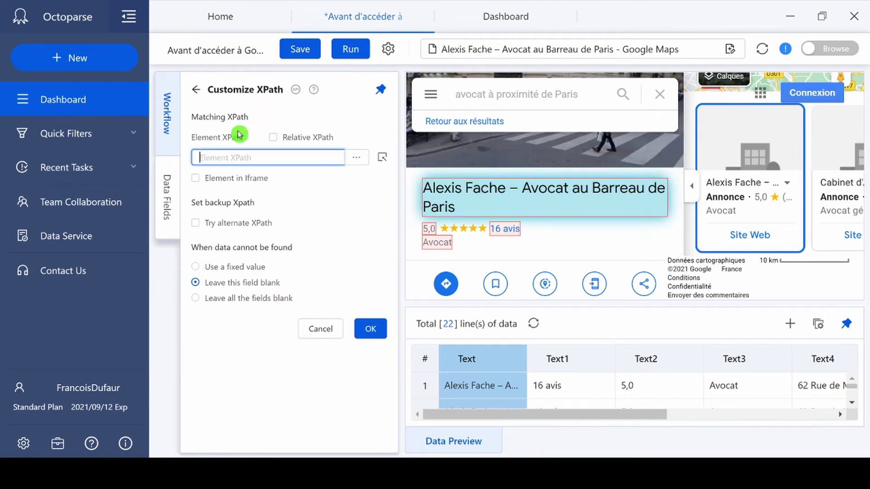
left_click(370, 329)
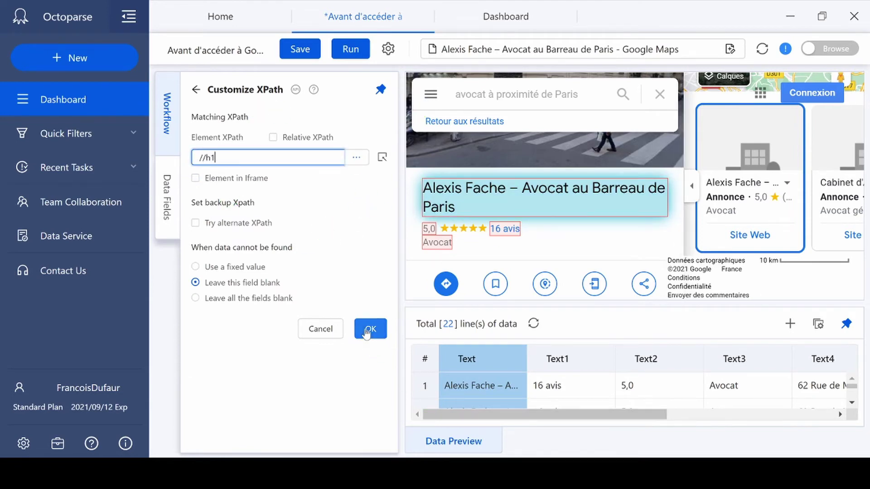
left_click(364, 431)
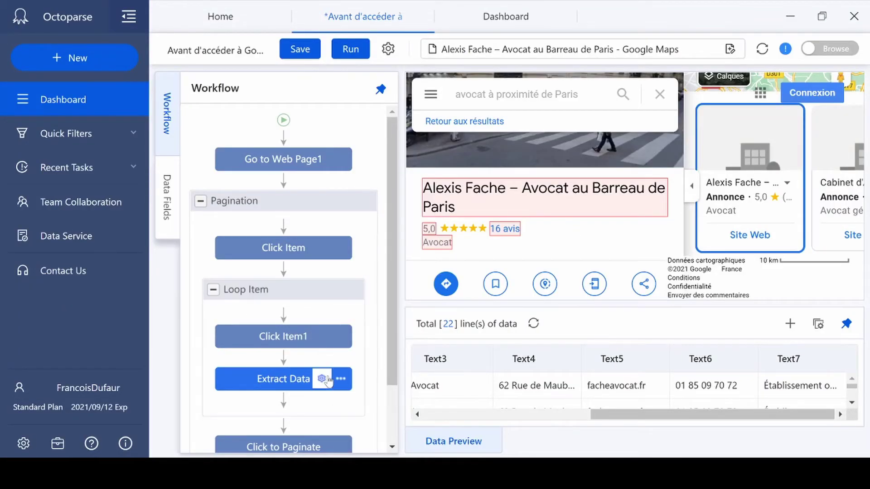
left_click(323, 379)
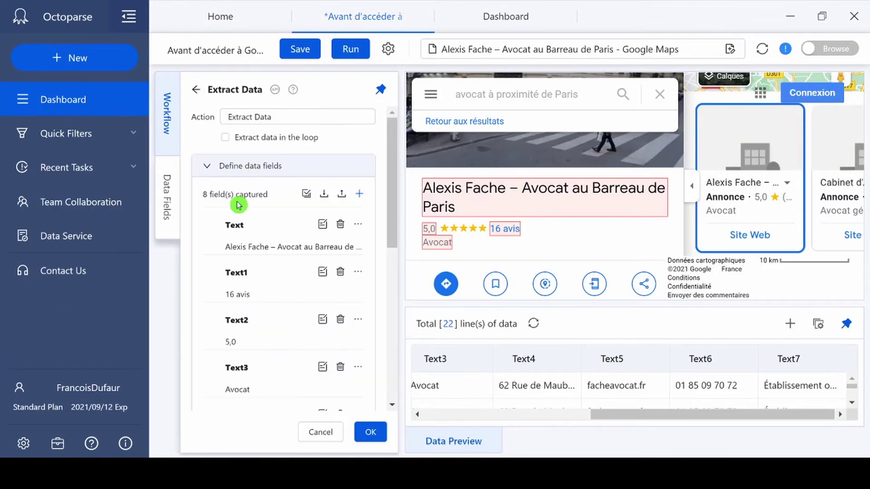
left_click(322, 275)
left_click(255, 168)
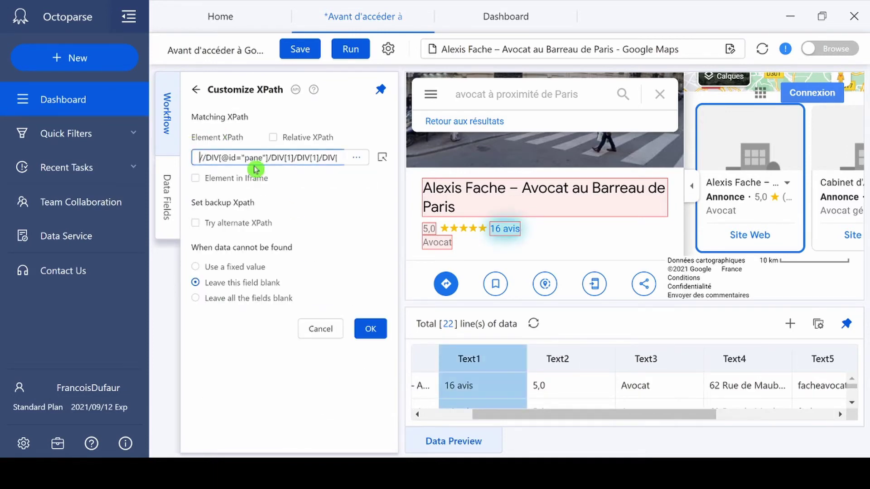
key("ctrl+a")
key("ctrl+v")
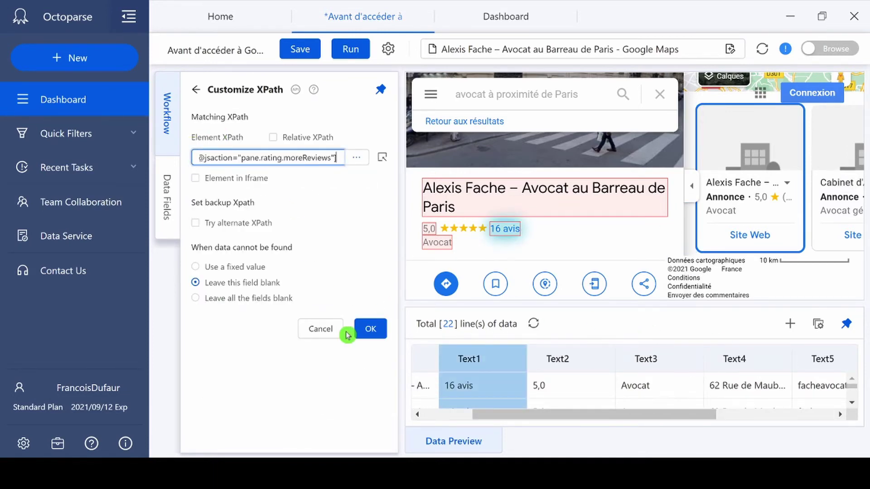
left_click(362, 330)
left_click(372, 432)
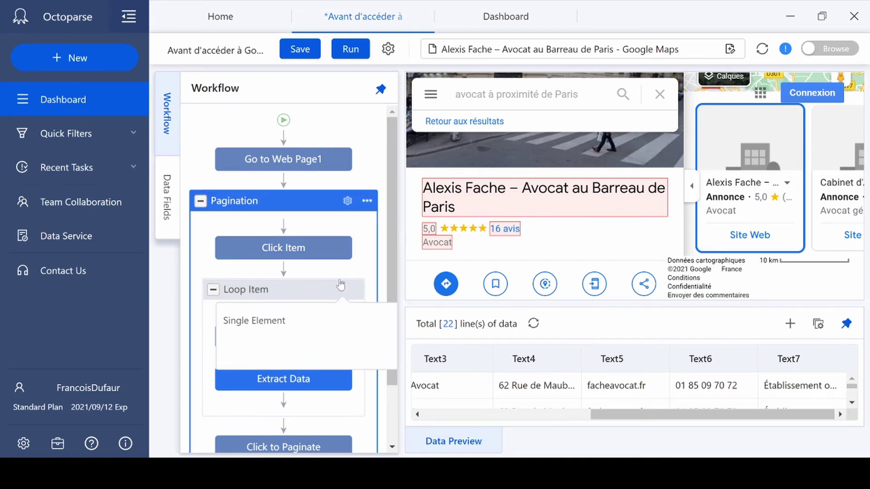
Review the data preview columns from Nom to Horaires_ouverture and the Horaires_ouverture field in the Extract Data settings
left_click(417, 413)
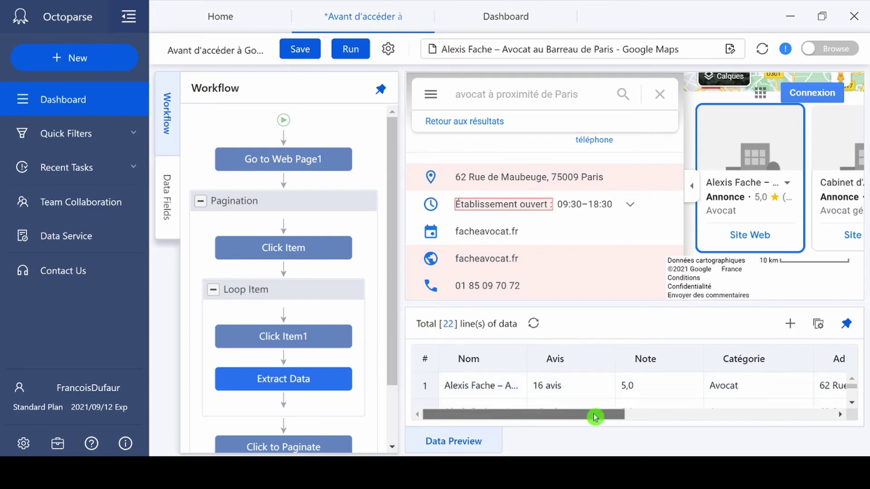
left_click_drag(594, 417, 840, 409)
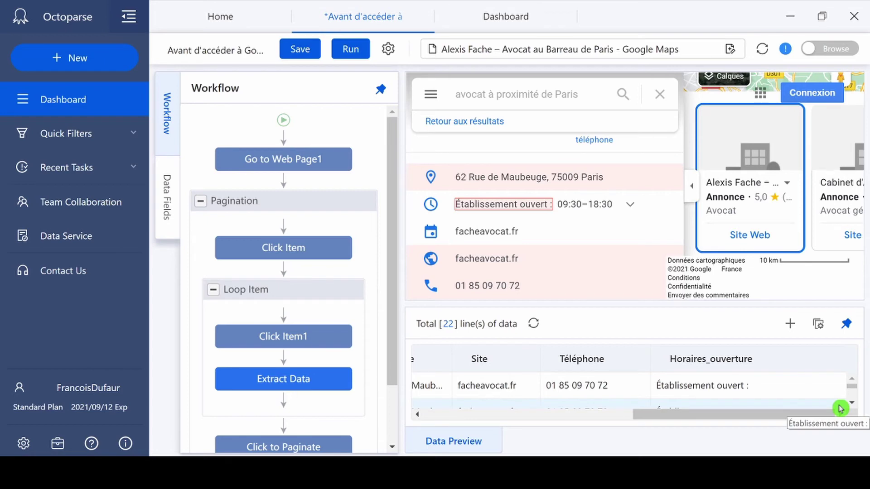
left_click_drag(783, 419, 514, 414)
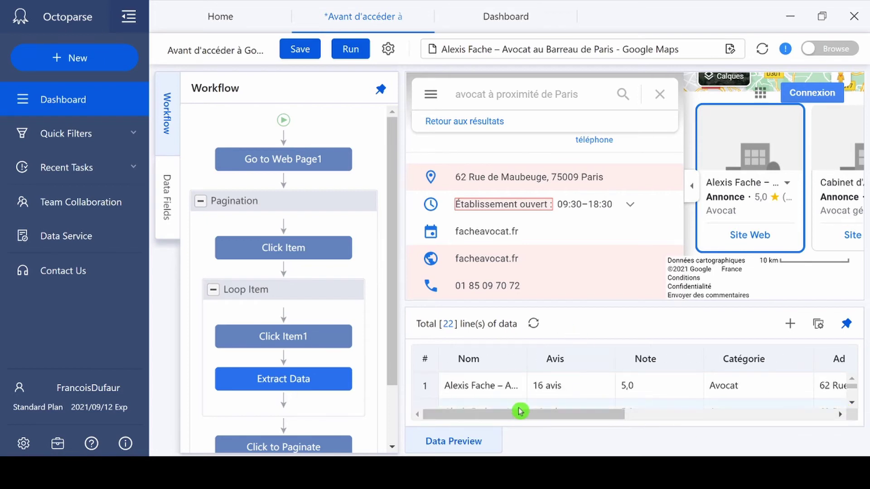
left_click(321, 381)
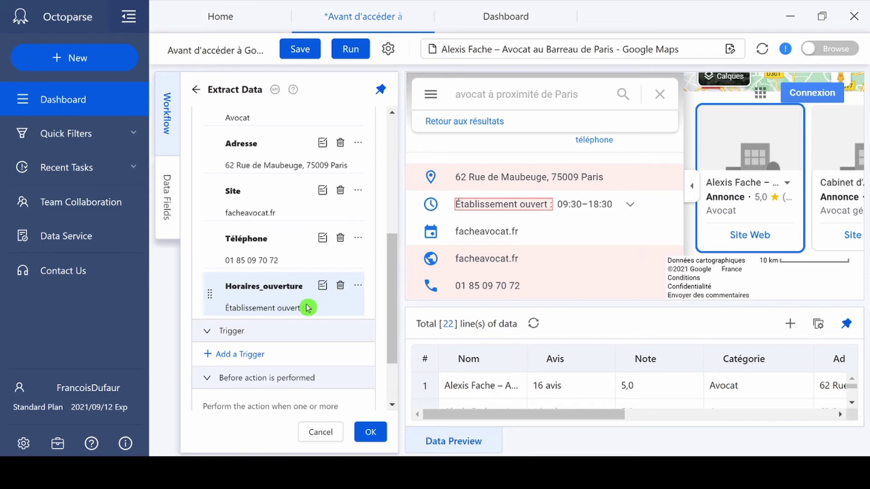
left_click(217, 288)
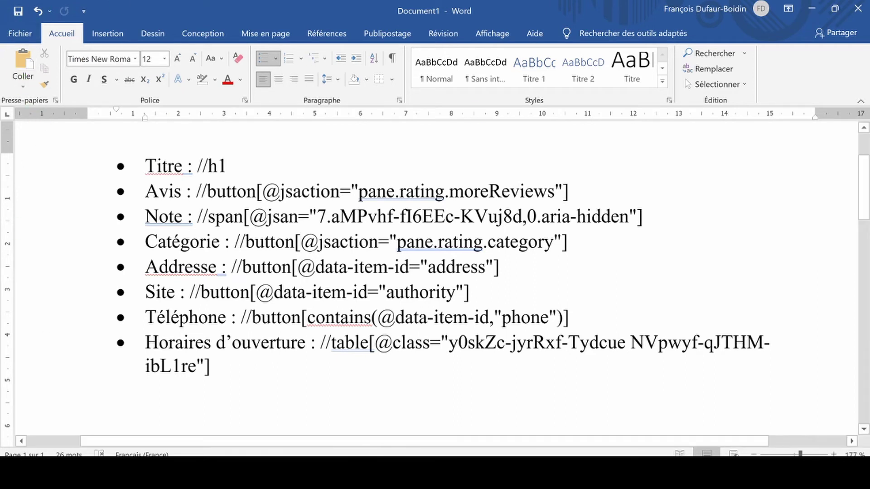
View the law firm's Google Maps page in the browser, and highlight the whole XPath list and its Horaires d'ouverture entry in Word
left_click(370, 471)
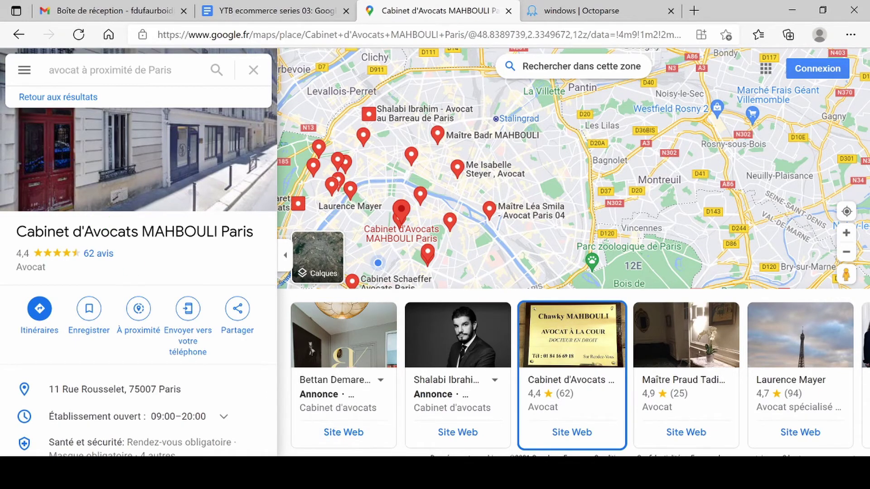
left_click(485, 473)
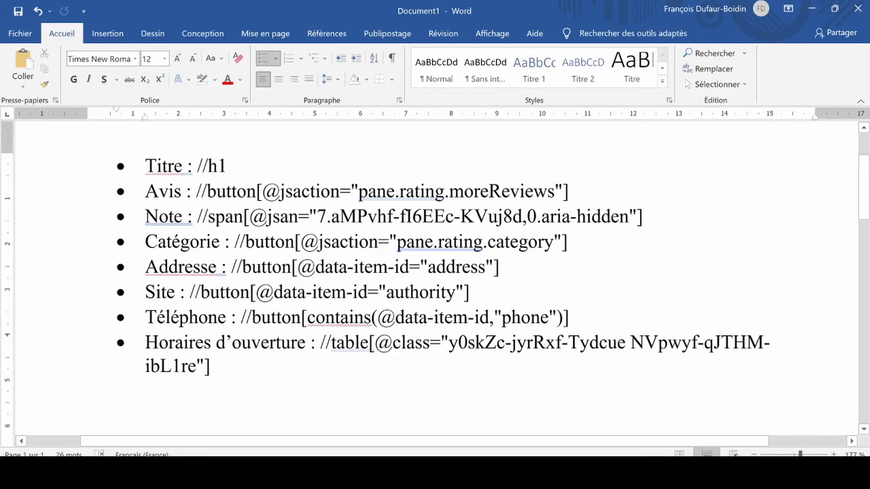
left_click_drag(213, 368, 144, 167)
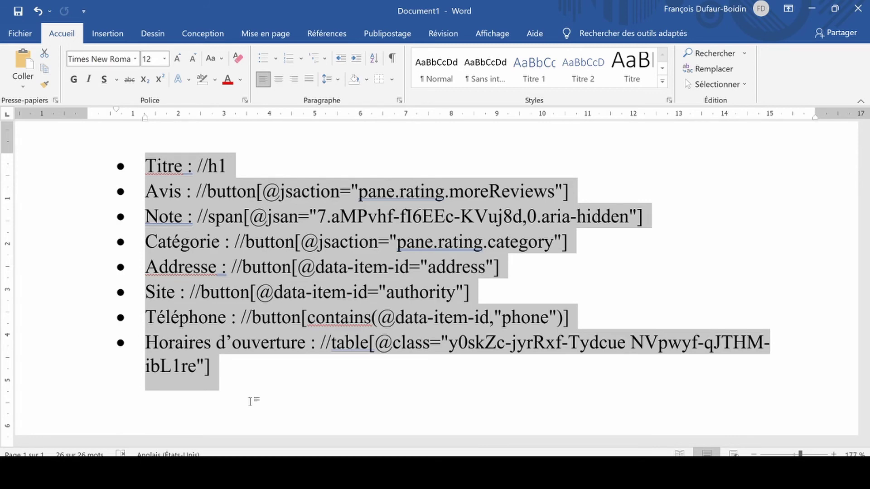
left_click(283, 377)
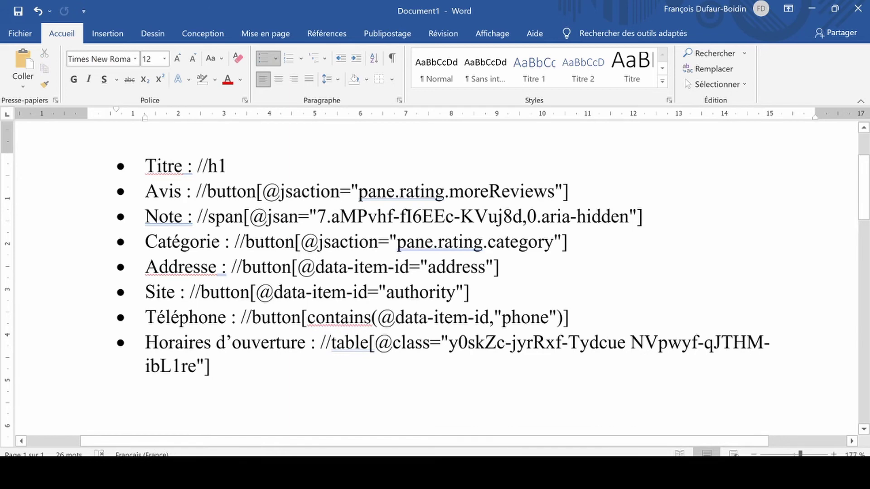
triple_click(246, 375)
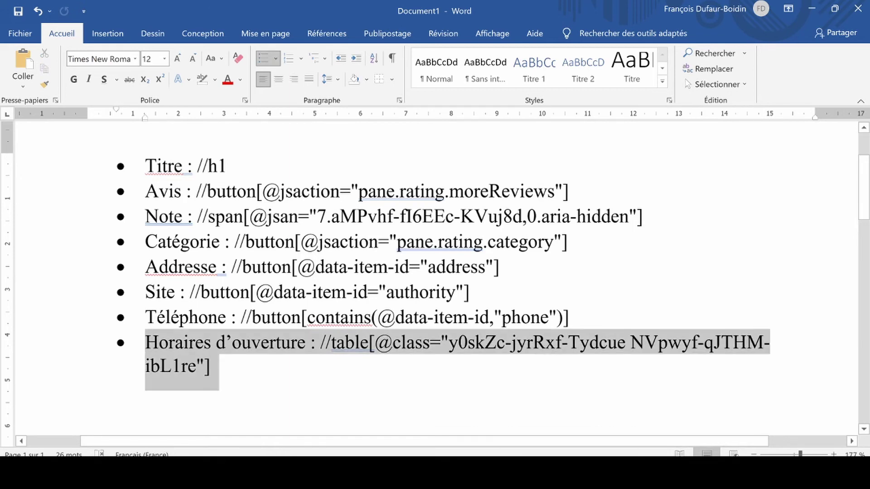
left_click(246, 375)
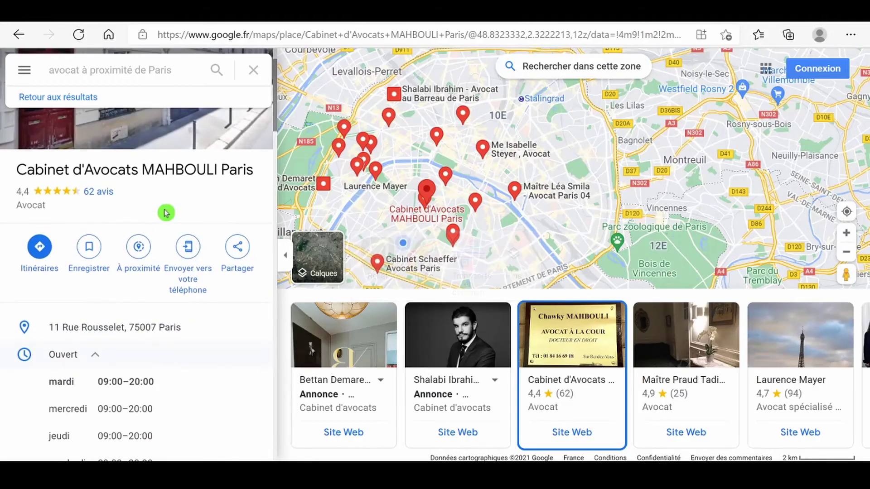
Collapse and re-expand the opening hours in the law firm's Google Maps listing to examine the weekly schedule
scroll(165, 213, "up", 3)
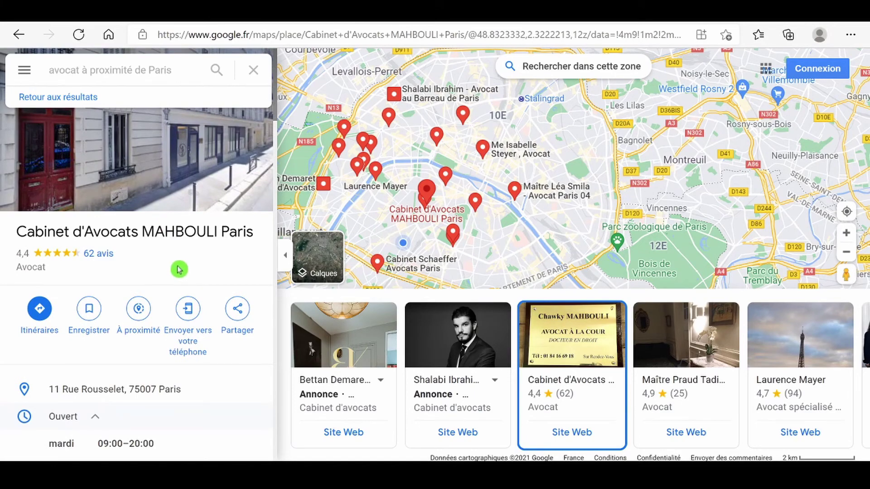
left_click(94, 416)
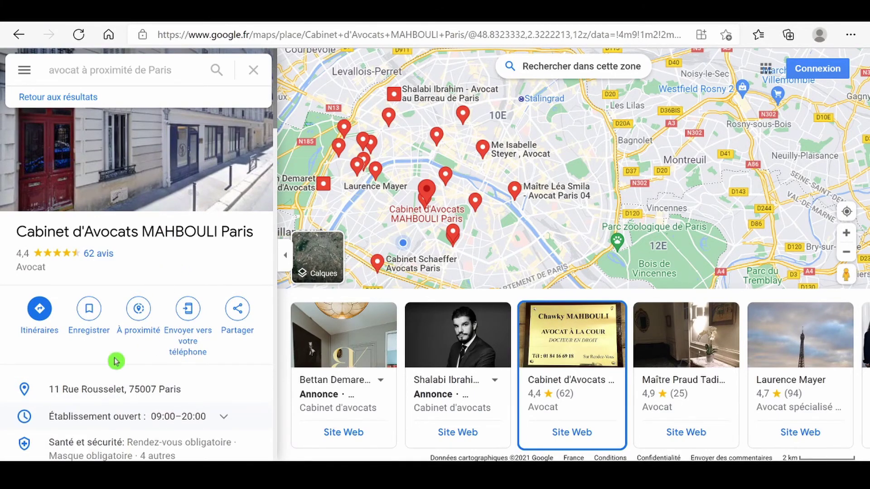
scroll(116, 359, "down", 3)
left_click(224, 291)
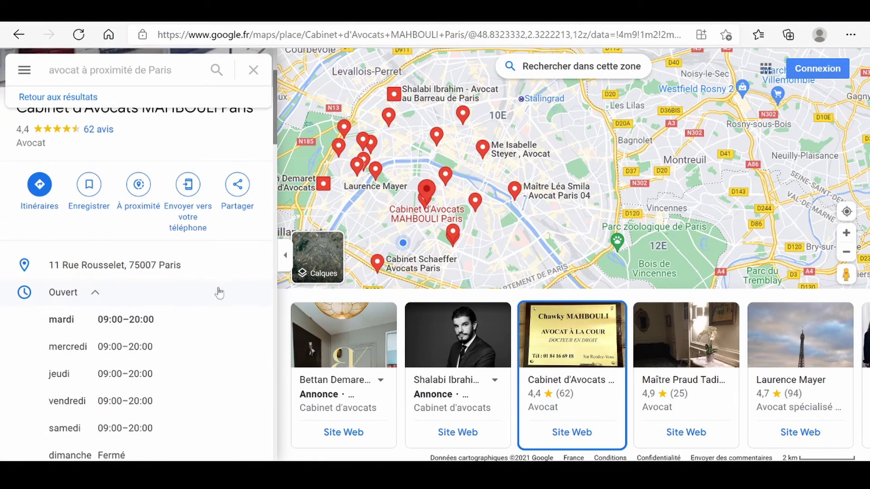
scroll(130, 295, "up", 2)
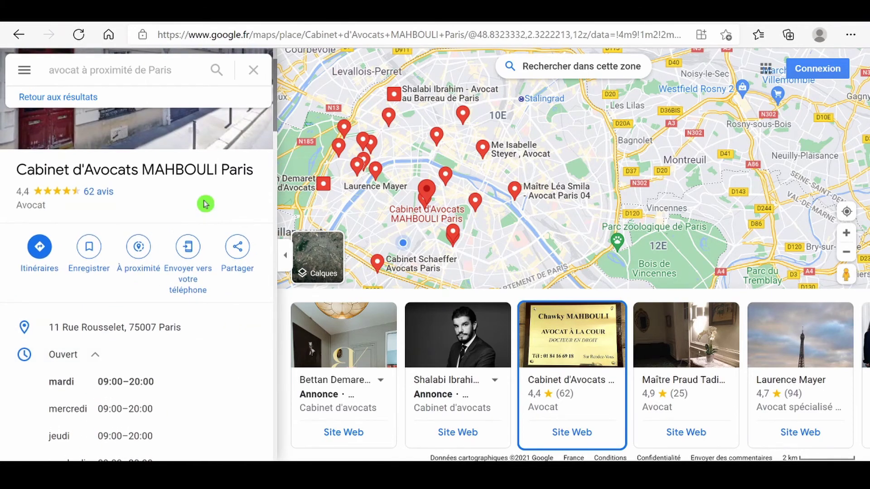
Inspect the listing's category line in the browser's developer tools and examine its parent elements in the HTML
right_click(204, 204)
left_click(270, 454)
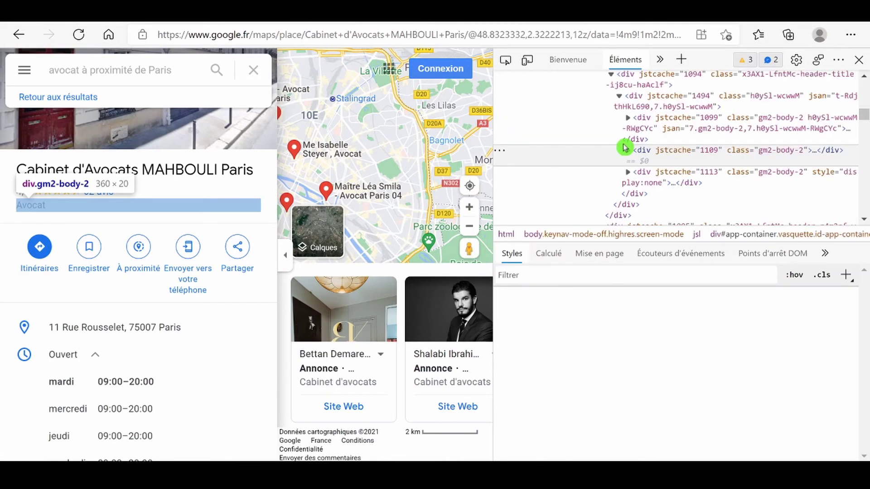
scroll(752, 135, "up", 5)
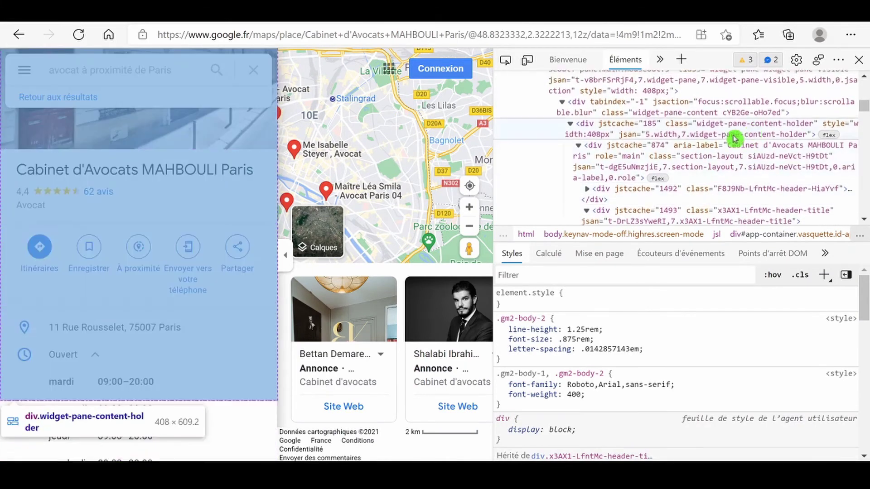
Inspect the mardi row of the listing's opening hours in the browser's developer tools
scroll(725, 136, "up", 10)
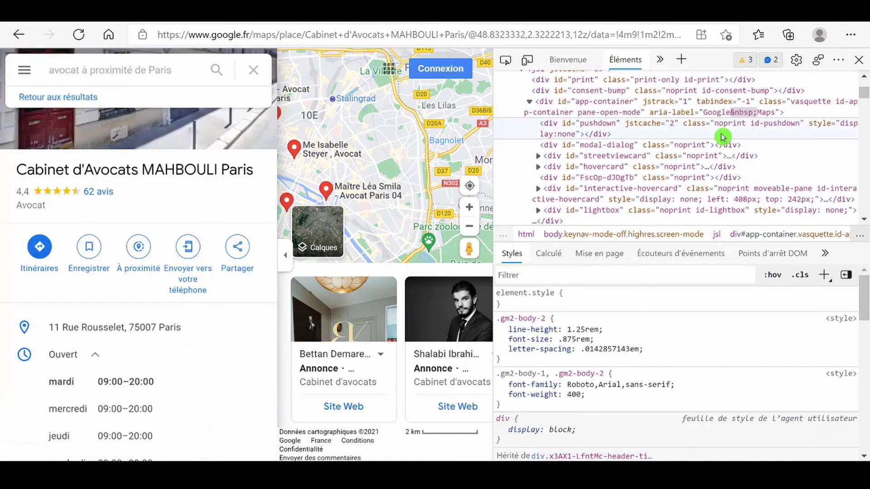
scroll(607, 108, "up", 1)
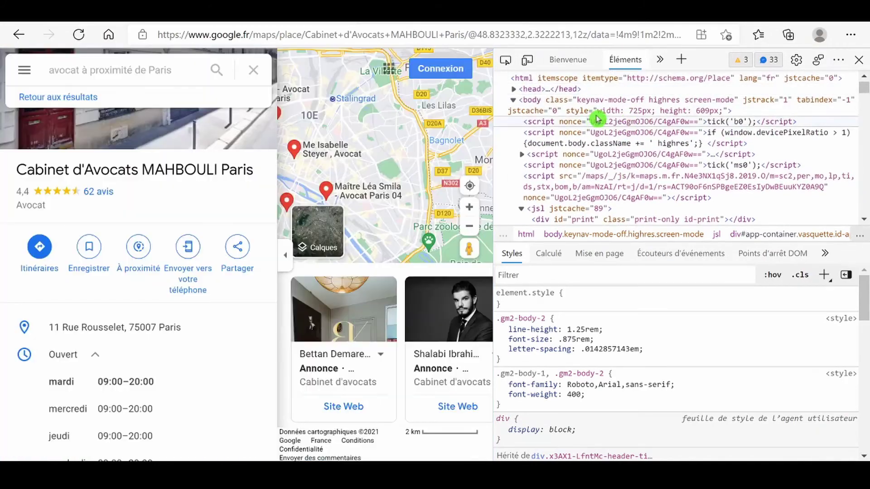
scroll(181, 194, "down", 4)
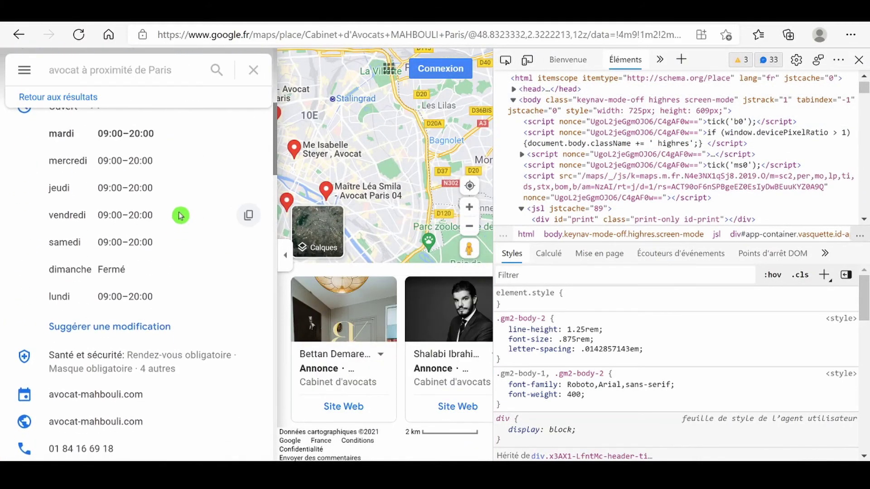
scroll(181, 215, "up", 5)
left_click(506, 60)
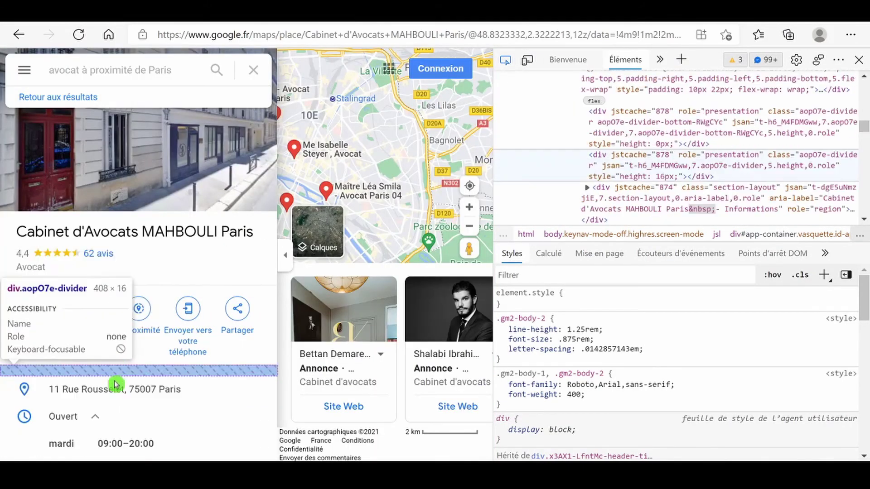
left_click(77, 442)
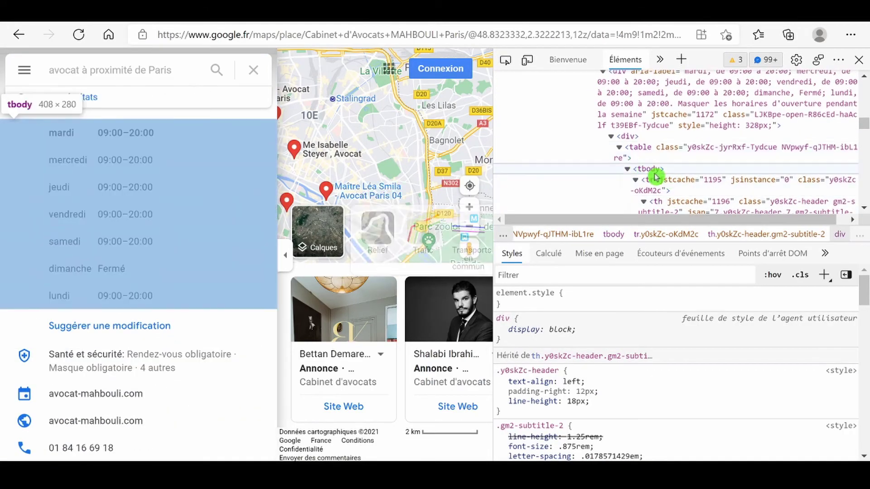
Find the parent table element of the weekly opening hours in the HTML and copy the whole element
scroll(657, 177, "up", 1)
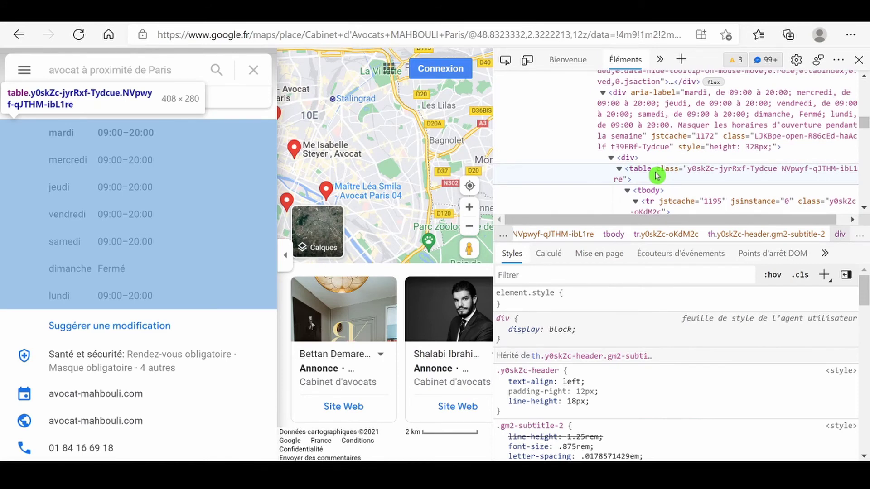
left_click(657, 175)
right_click(657, 175)
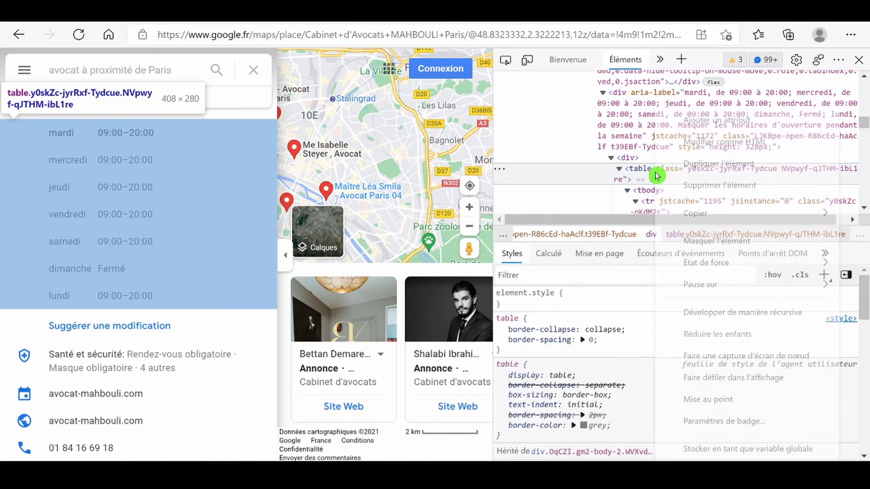
mouse_move(689, 222)
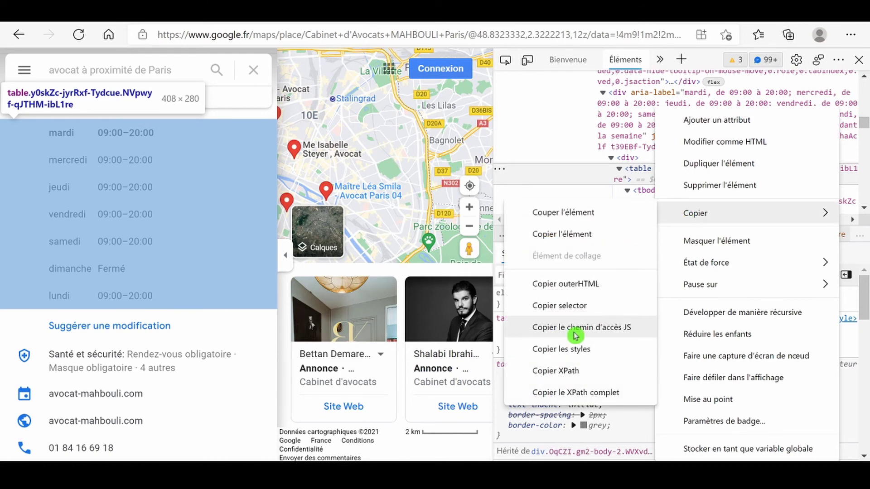
left_click(564, 234)
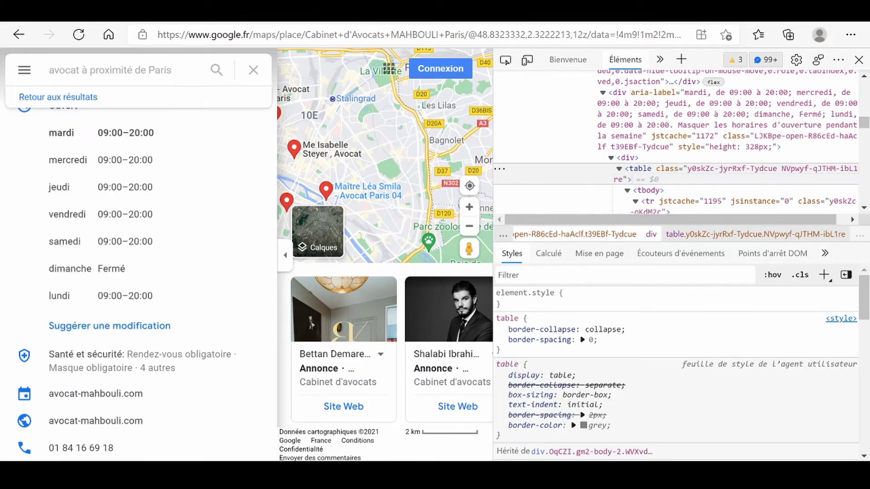
Switch to Word and replace the text below the XPath list with the copied table HTML
left_click(483, 470)
left_click(592, 368)
left_click_drag(591, 369, 89, 380)
key("Delete")
key("ctrl+v")
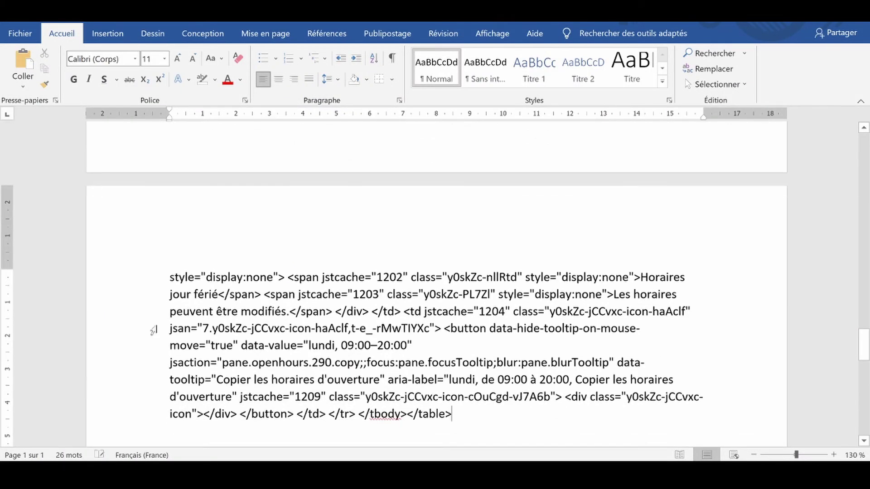
Delete all the pasted HTML after the opening tag <table class="y0skZc-jyrRxf-Tydcue NVpwyf-qJTHM-ibL1re">
left_click(754, 455)
left_click(754, 455)
left_click(755, 455)
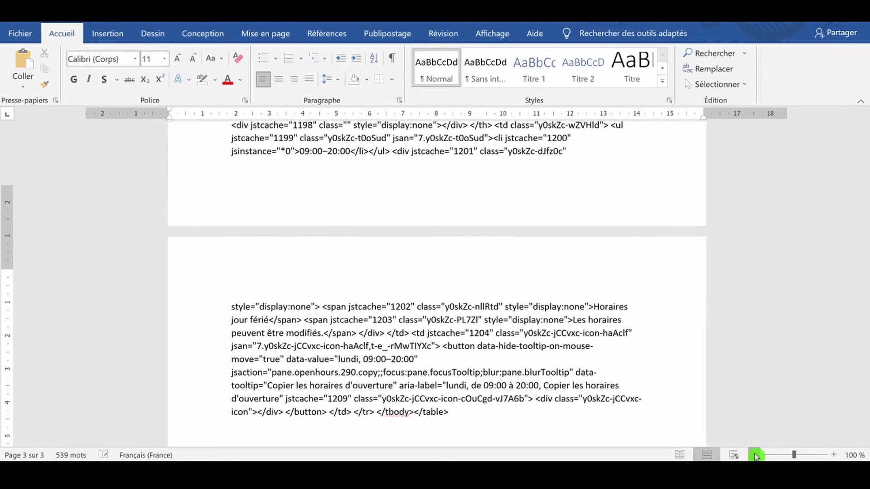
scroll(434, 272, "up", 5)
scroll(435, 271, "up", 15)
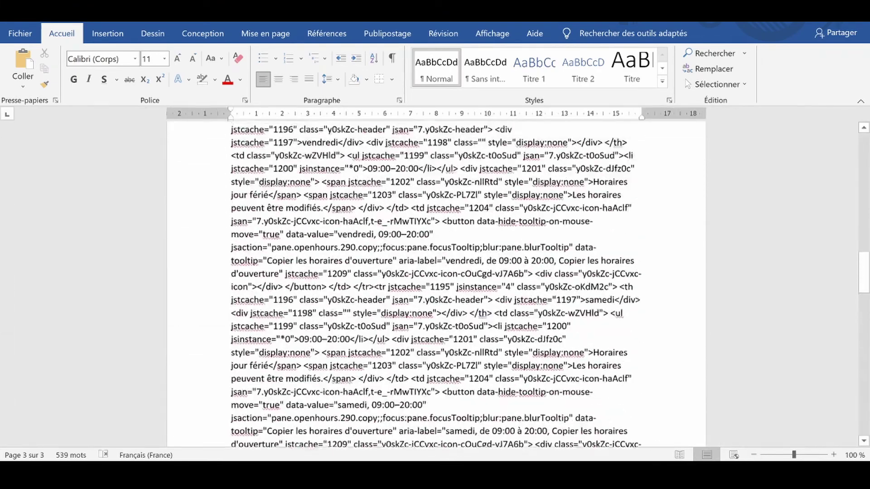
scroll(435, 272, "up", 15)
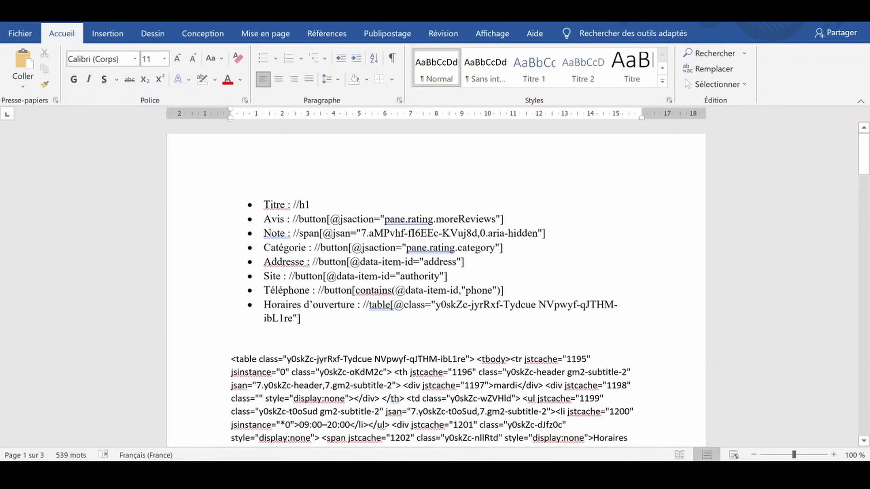
left_click_drag(477, 358, 662, 141)
scroll(670, 190, "up", 10)
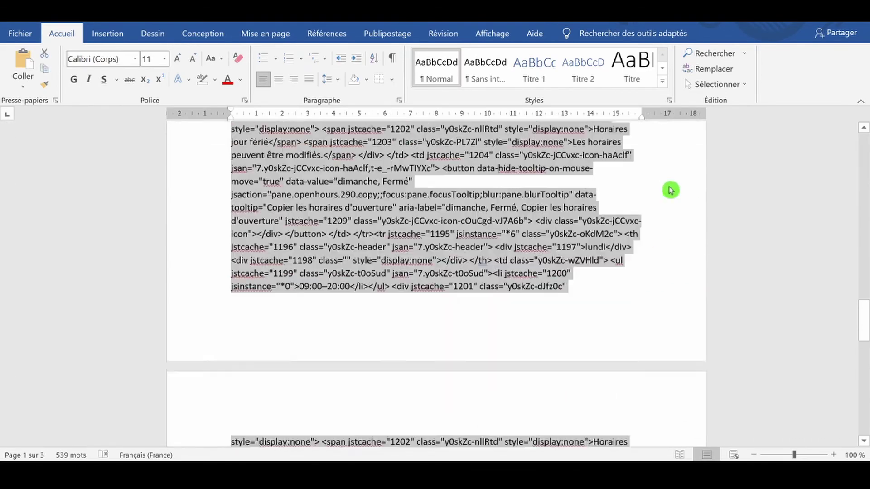
left_click_drag(863, 317, 861, 170)
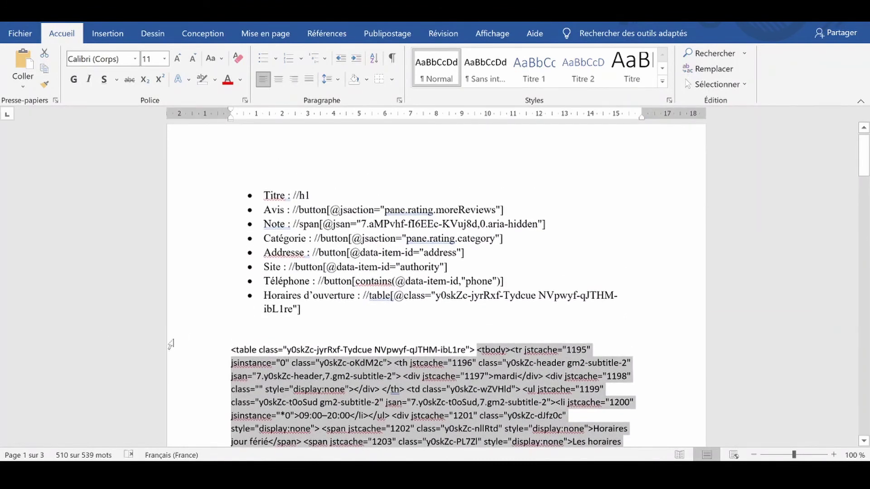
key("Delete")
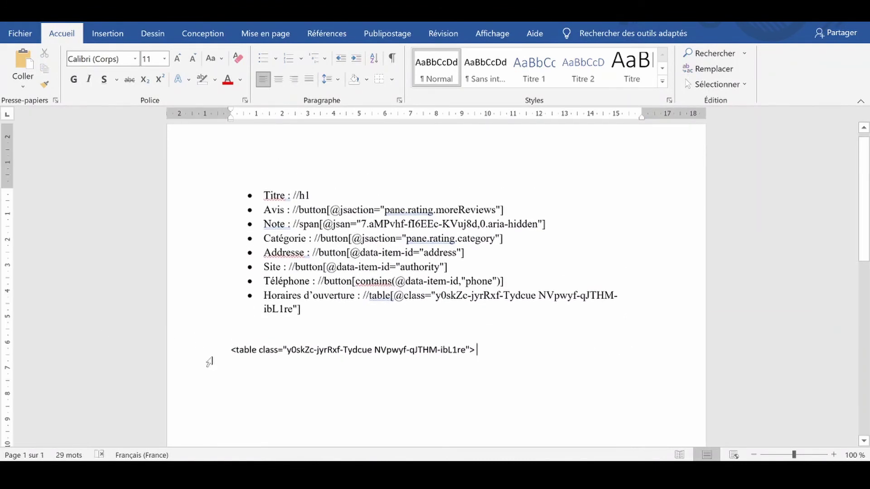
left_click(201, 356)
key("Delete")
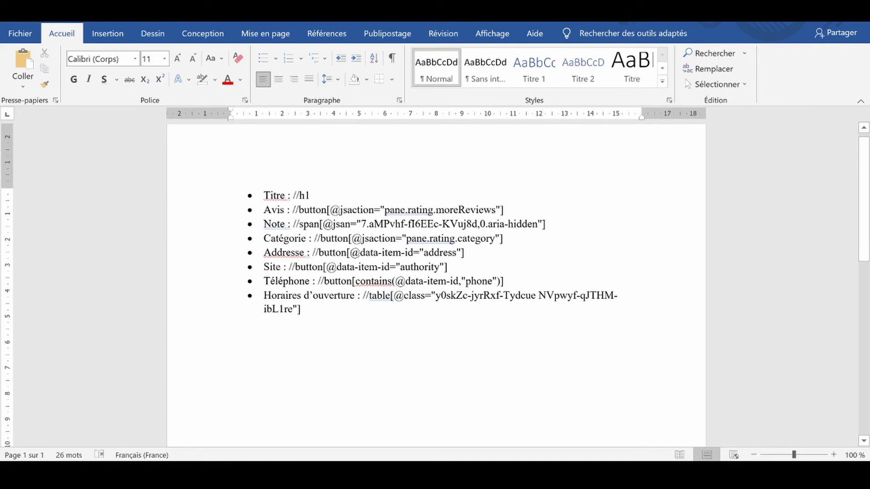
key("ctrl+z")
key("Up")
left_click(217, 354)
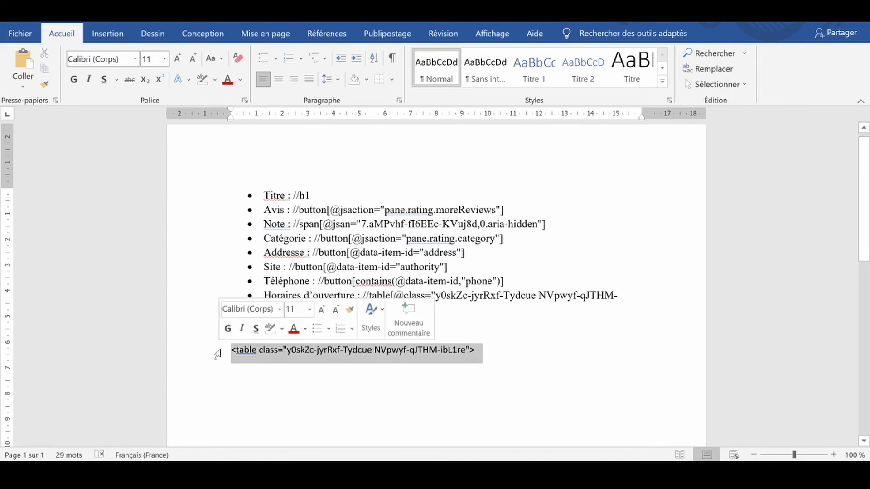
left_click(255, 361)
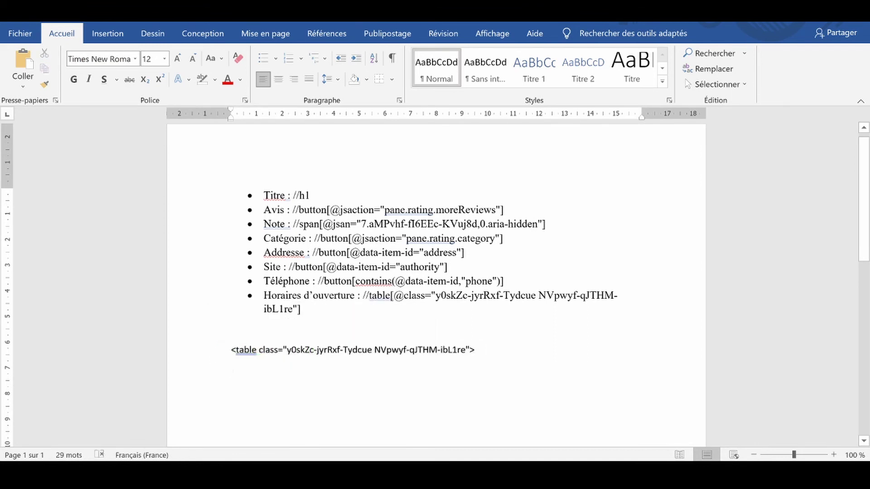
left_click(833, 454)
left_click(834, 454)
left_click(833, 455)
left_click(834, 454)
left_click(833, 455)
left_click(834, 454)
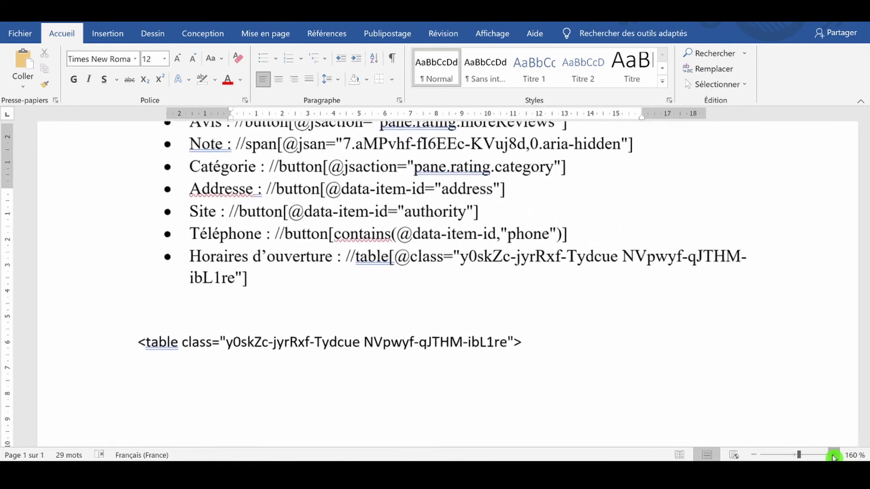
left_click(184, 320)
key("Return")
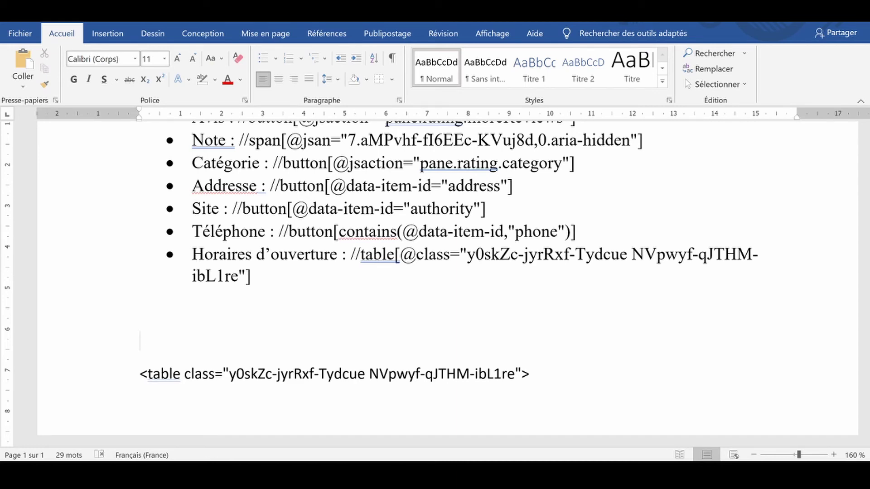
type("//")
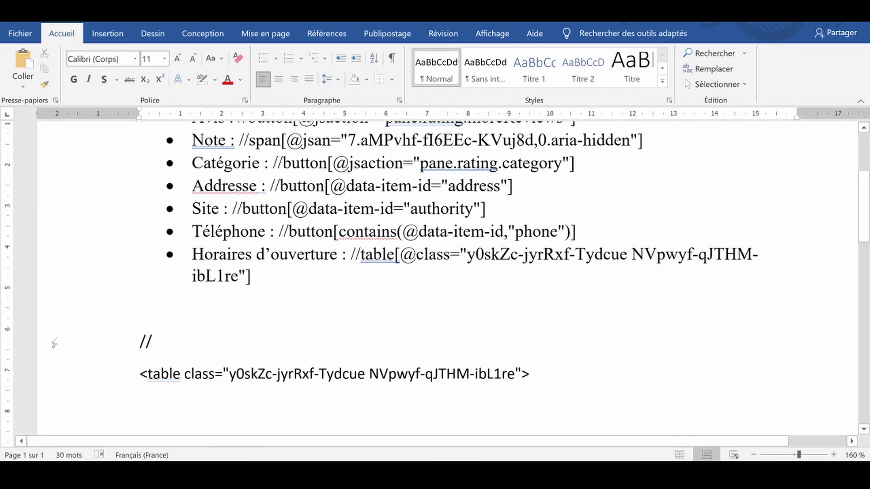
type("TAG[@")
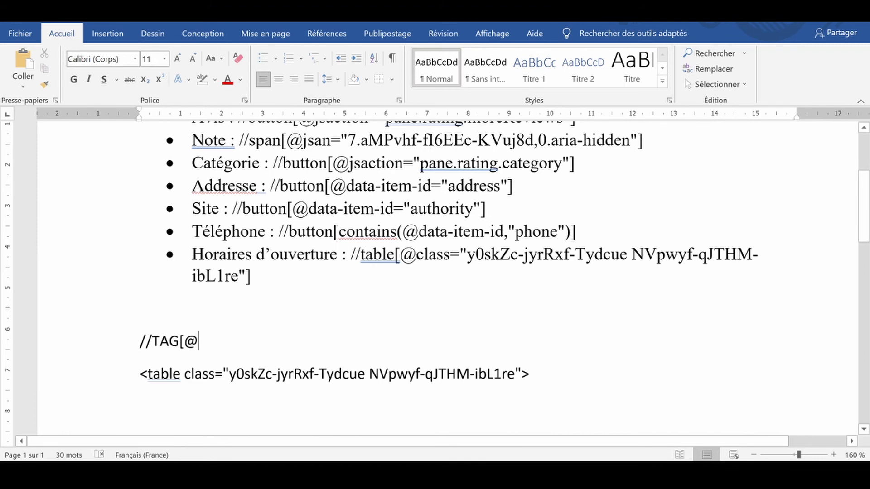
type("AT")
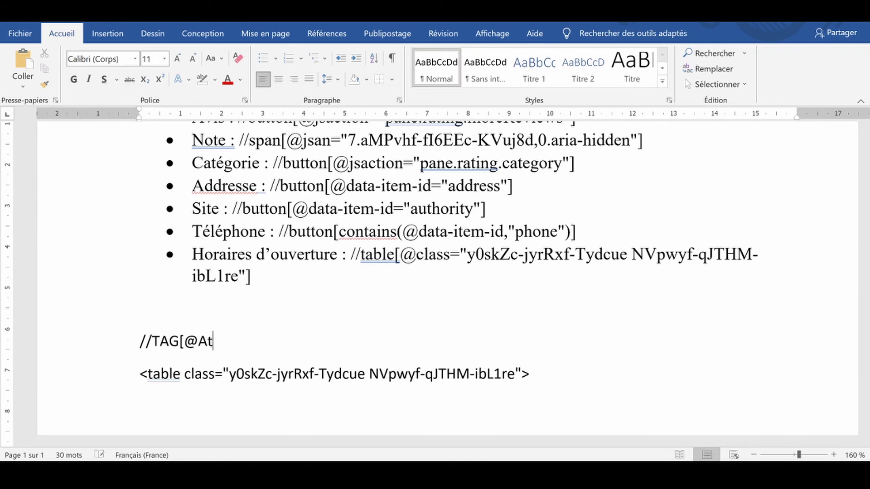
type("tribute")
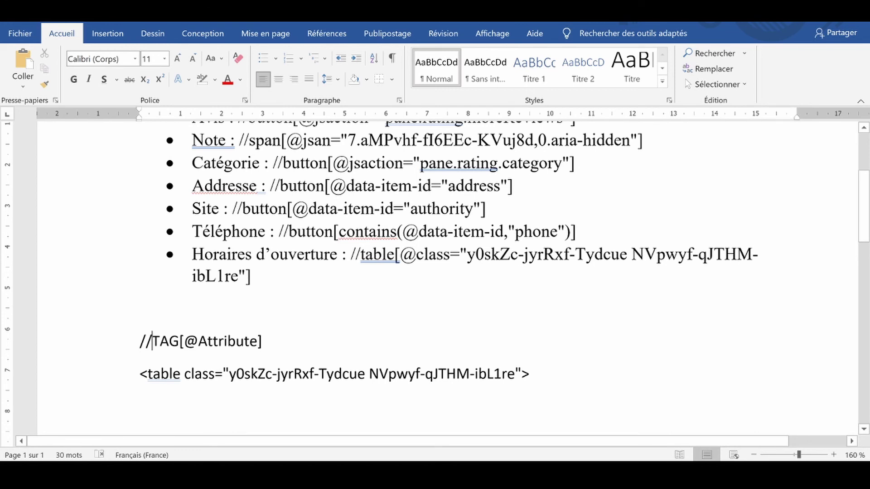
Replace the TAG placeholder in the XPath pattern with table, the tag name from the copied HTML
double_click(159, 381)
left_click(157, 382)
type("table")
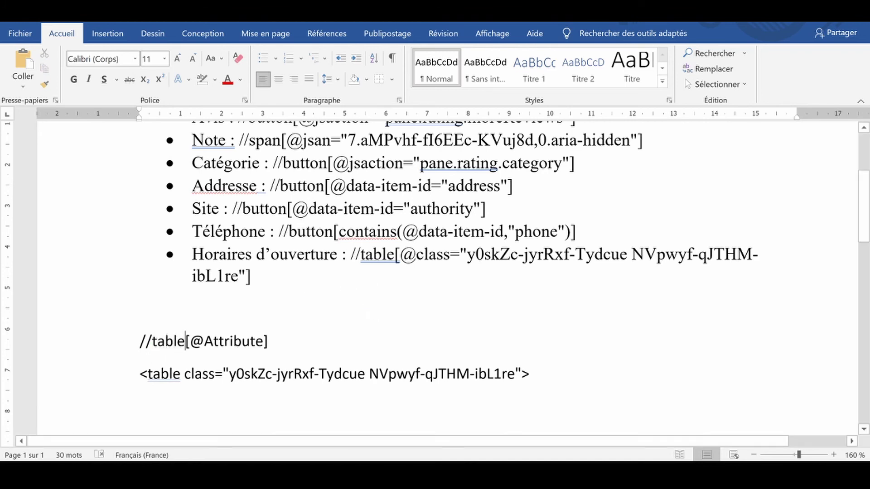
Highlight the class= attribute in the table tag and the quotation marks around its value to examine its parts
key("shift+Right")
key("shift+Right")
key("shift+Right")
key("shift+Right")
key("shift+Right")
key("shift+Right")
key("shift+Right")
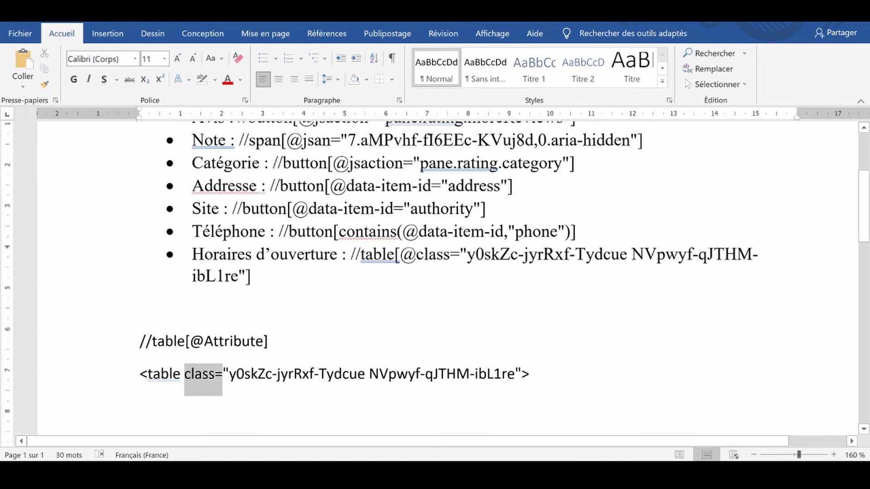
left_click(221, 378)
left_click_drag(215, 376, 222, 376)
left_click(223, 376)
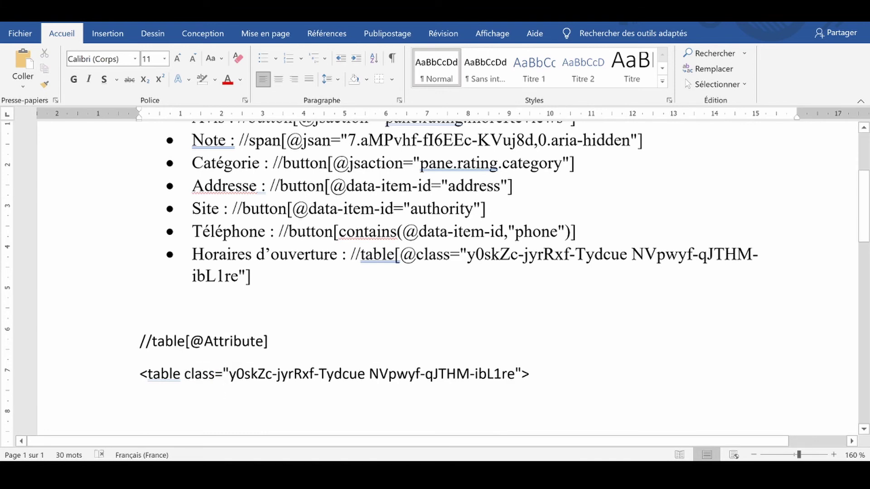
left_click_drag(223, 376, 229, 376)
left_click_drag(514, 376, 521, 376)
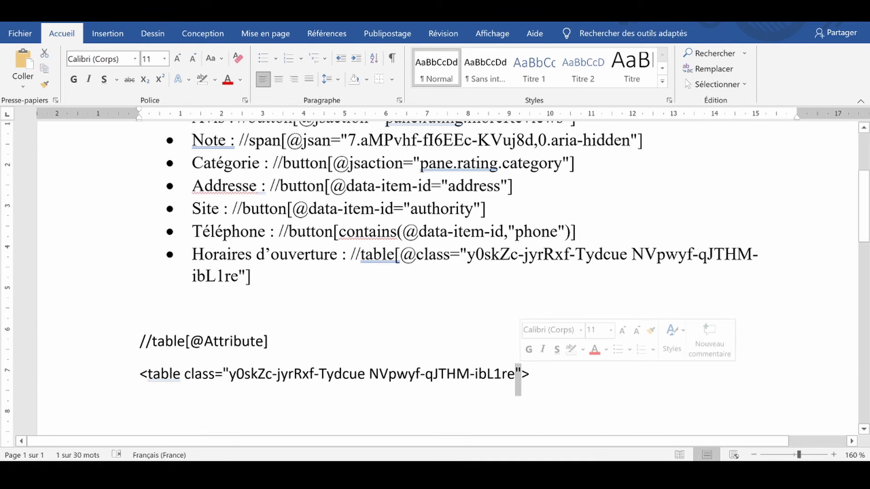
left_click_drag(449, 376, 318, 376)
left_click(315, 376)
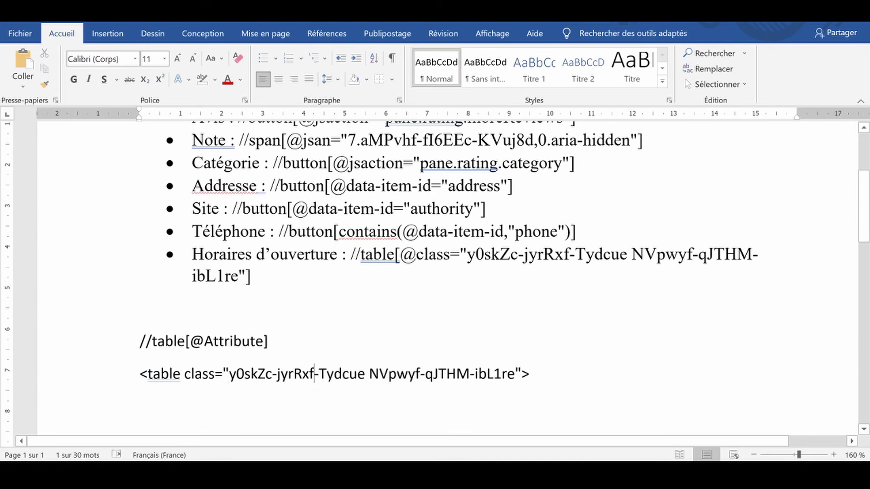
Copy class="y0skZc-jyrRxf-Tydcue NVpwyf-qJTHM-ibL1re" from the table tag over the Attribute placeholder in the XPath pattern
left_click_drag(214, 376, 521, 376)
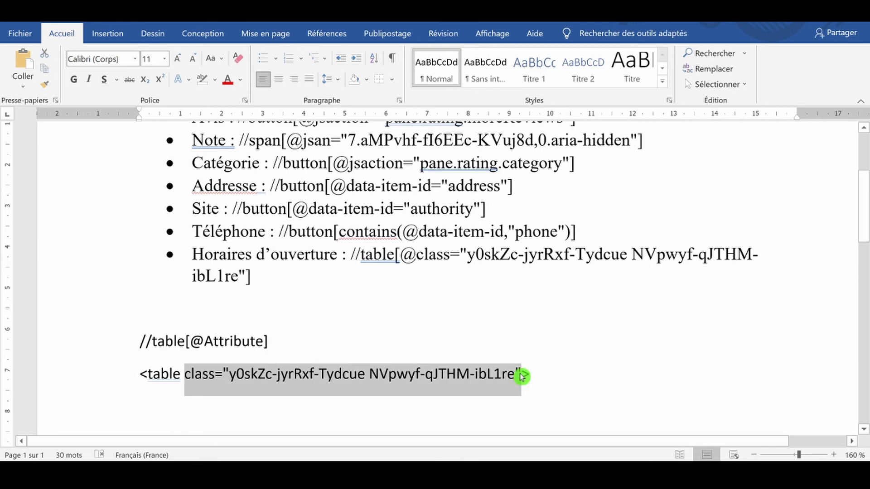
key("ctrl+c")
double_click(236, 341)
key("ctrl+v")
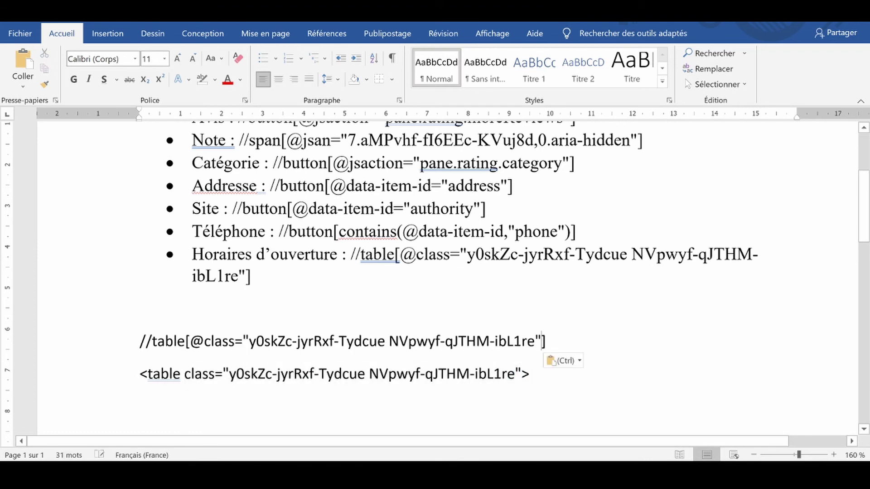
Delete the original table tag line below the finished XPath
left_click(139, 307)
left_click(117, 381)
key("Delete")
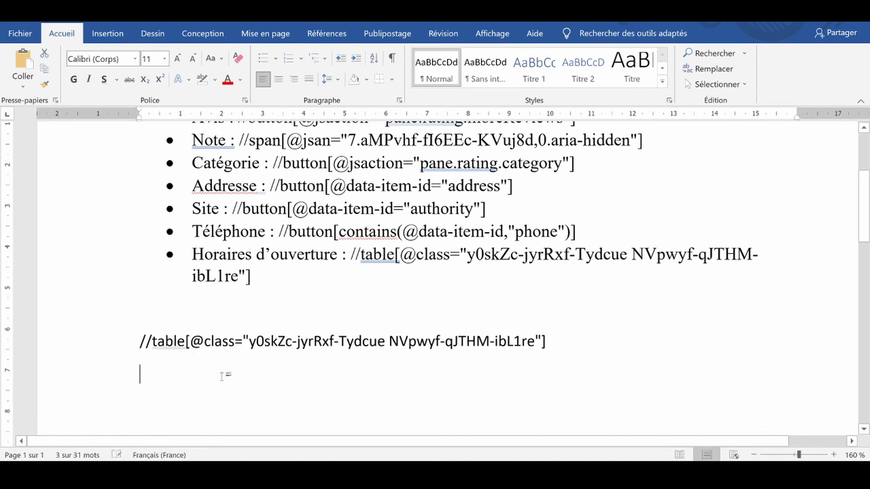
Highlight the newly built XPath and the Horaires d'ouverture XPath in the list to compare them
left_click(112, 350)
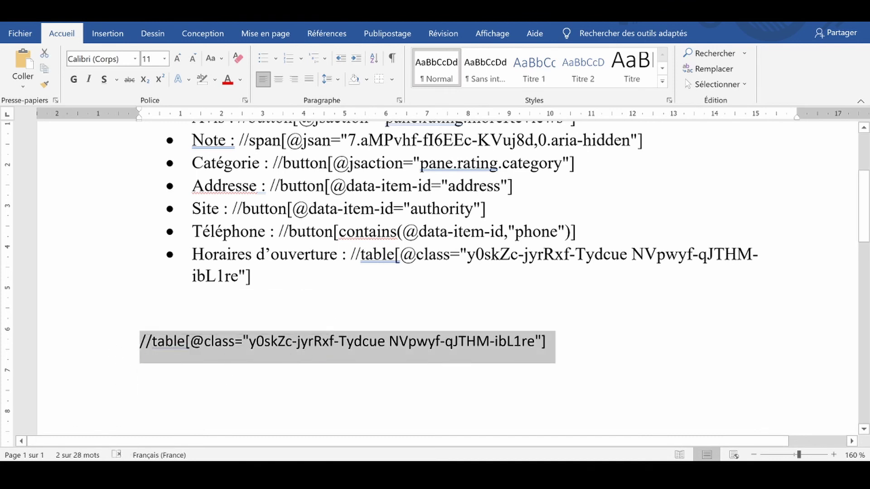
left_click(253, 277)
left_click_drag(351, 255, 272, 310)
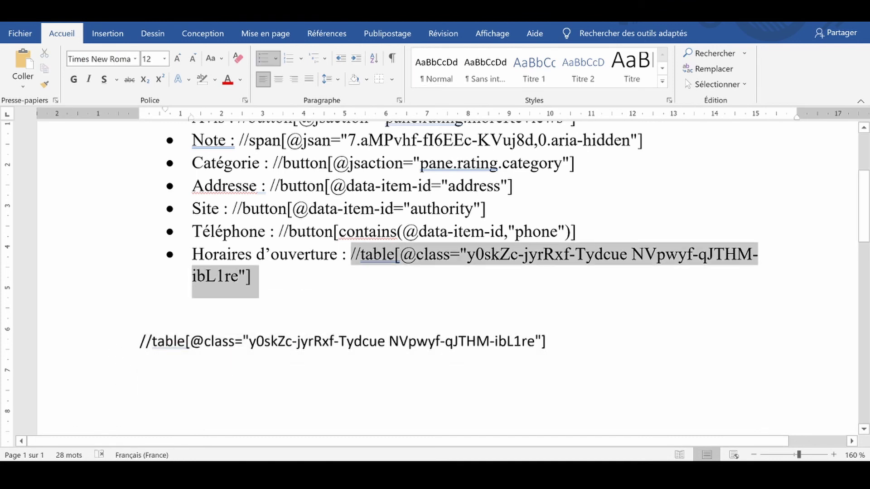
left_click(450, 288)
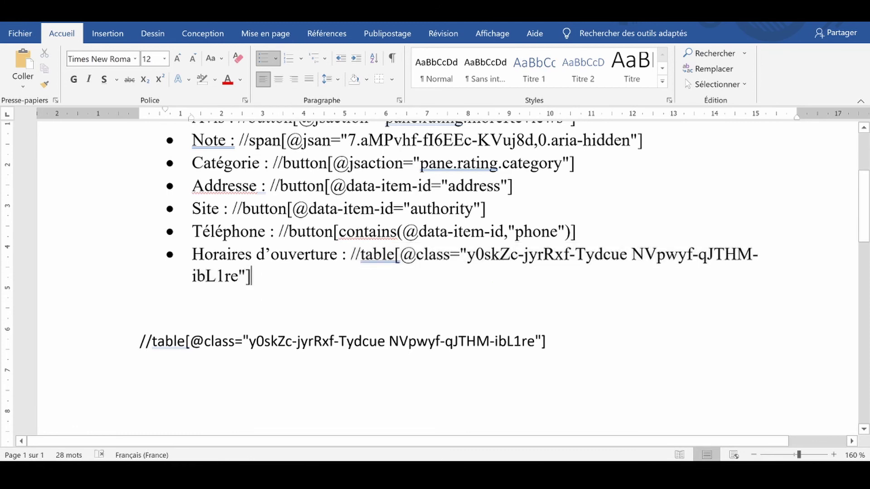
left_click(100, 349)
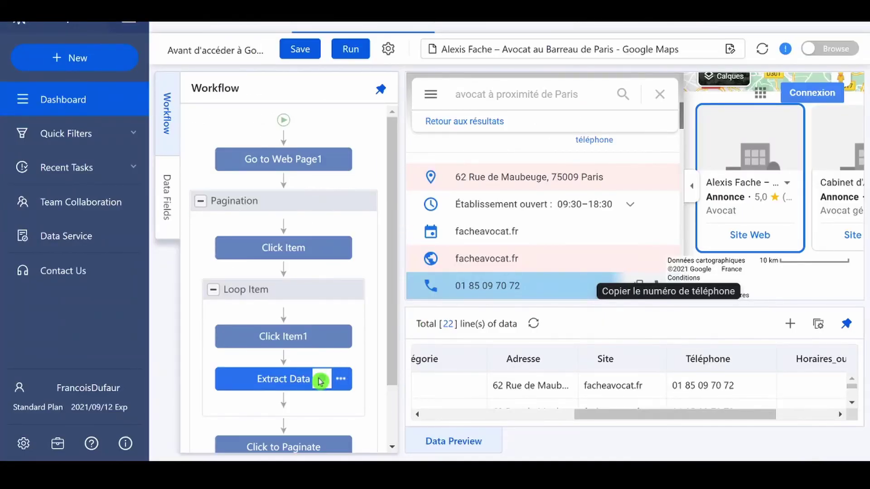
left_click(320, 382)
scroll(280, 363, "down", 10)
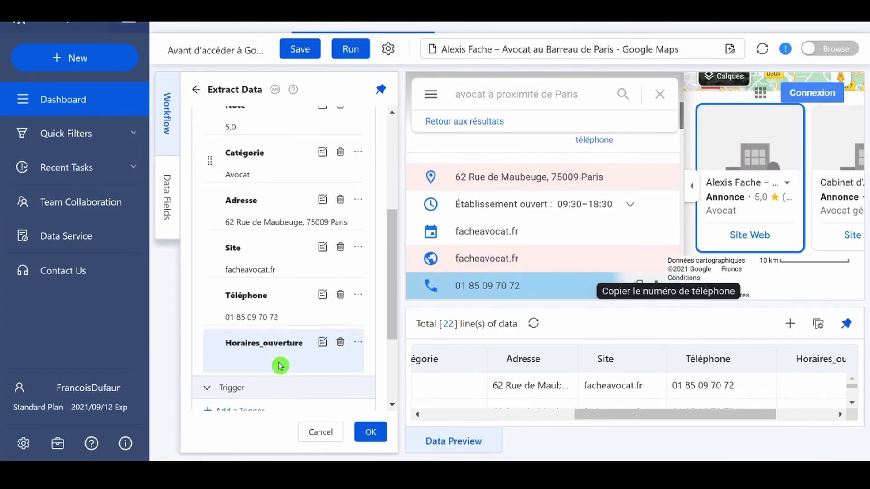
left_click(323, 202)
left_click_drag(200, 157, 586, 165)
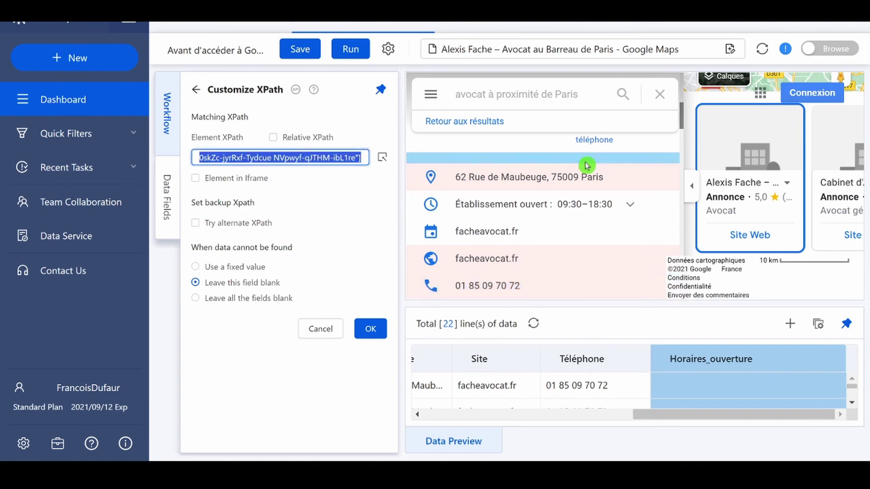
key("BackSpace")
key("ctrl+v")
left_click(374, 335)
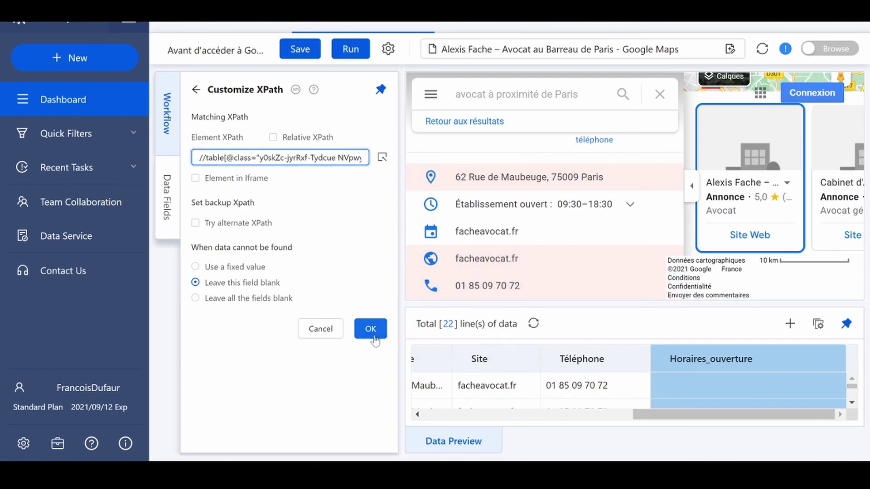
left_click(373, 431)
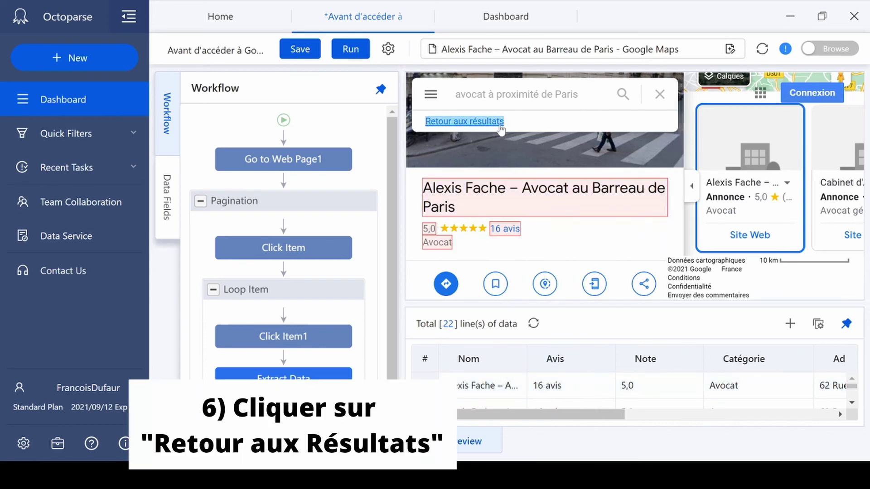
Add an action after Extract Data that clicks the "Retour aux résultats" link on the listing page
scroll(347, 337, "down", 2)
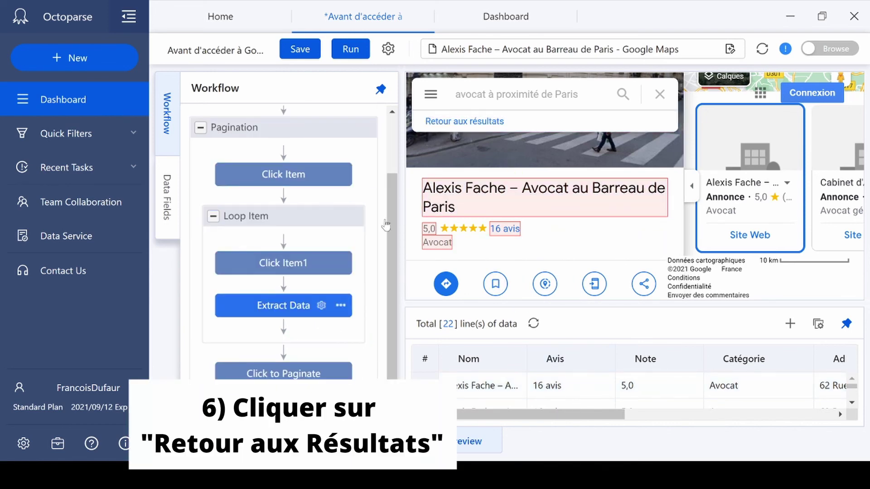
left_click(488, 128)
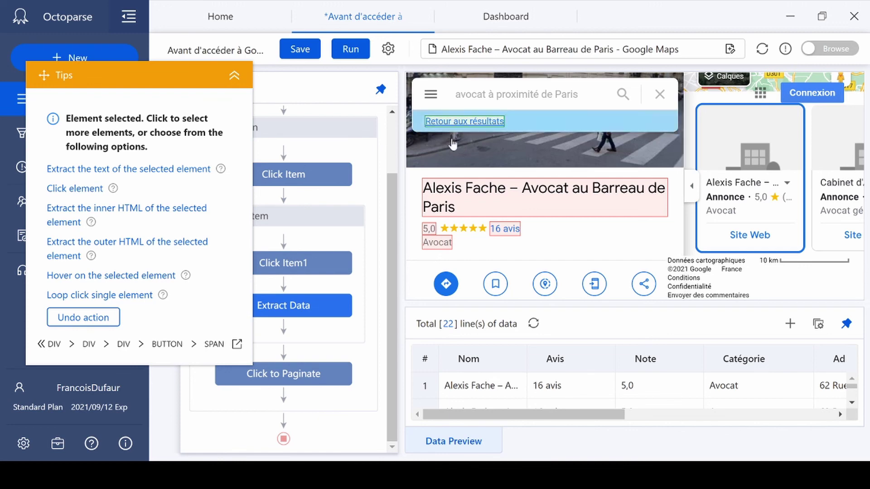
left_click(130, 290)
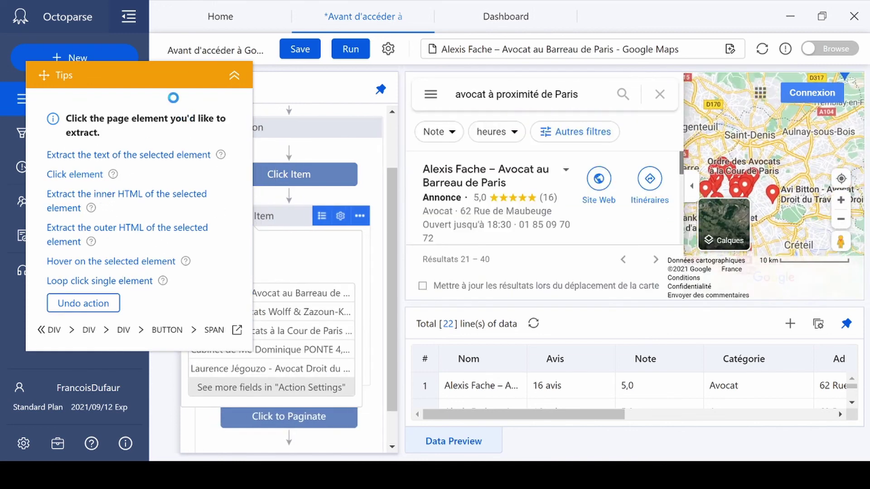
Set the AJAX timeout of the new click action to 10s and collapse the tips
left_click_drag(172, 84, 788, 101)
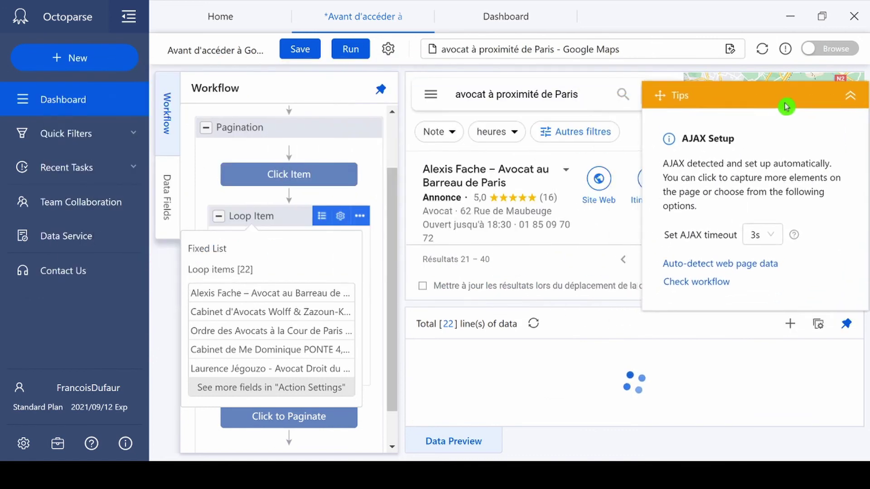
left_click(761, 228)
scroll(754, 274, "down", 3)
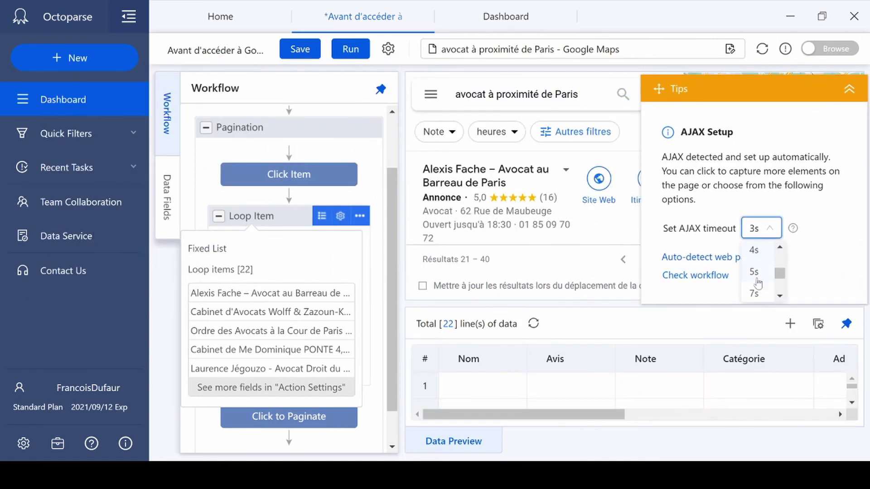
left_click(754, 253)
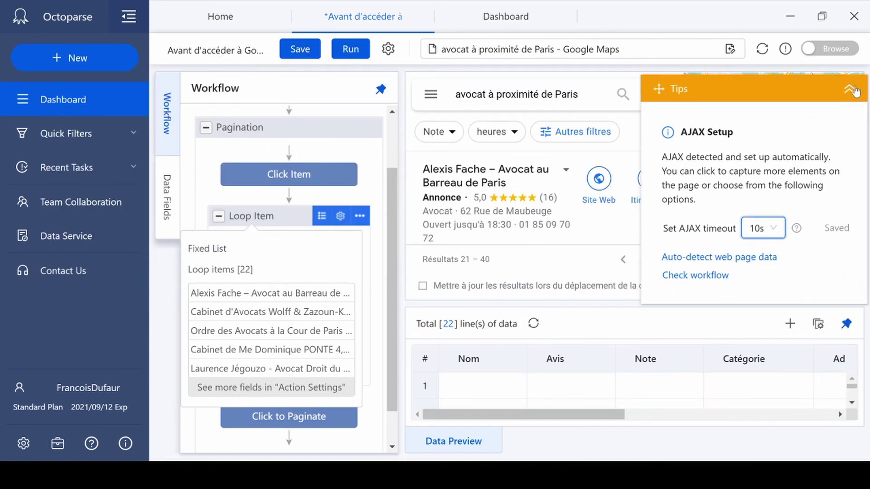
left_click(855, 91)
Move Click Item2 out of Loop Item to just before Click to Paginate, and check its click settings
mouse_move(266, 348)
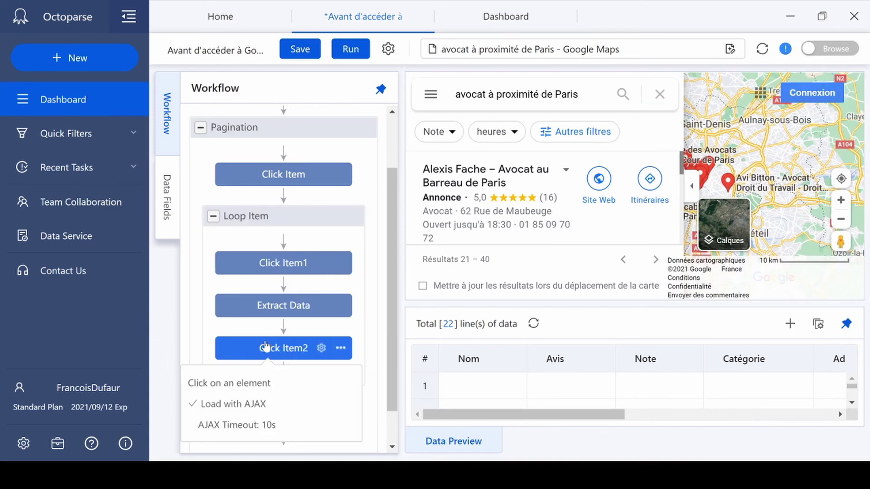
mouse_move(266, 347)
left_mouse_down()
mouse_move(286, 355)
mouse_move(280, 399)
mouse_move(278, 356)
left_mouse_up()
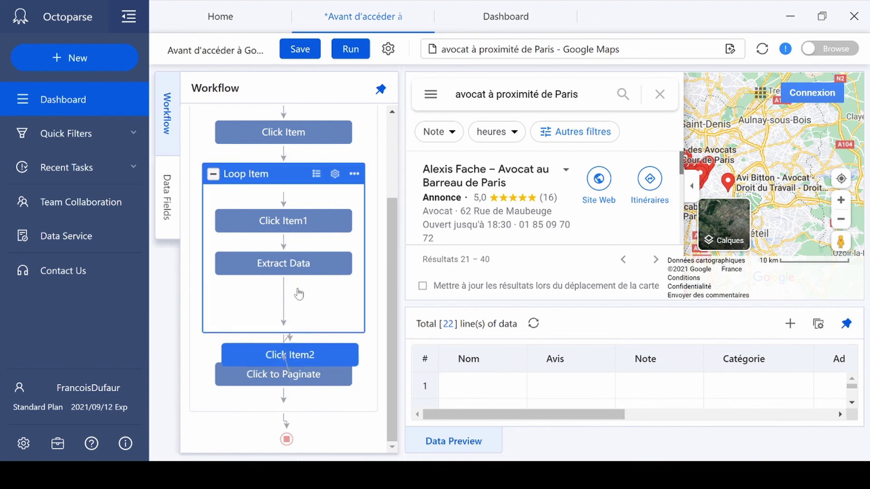
left_click_drag(299, 294, 299, 294)
left_click(325, 331)
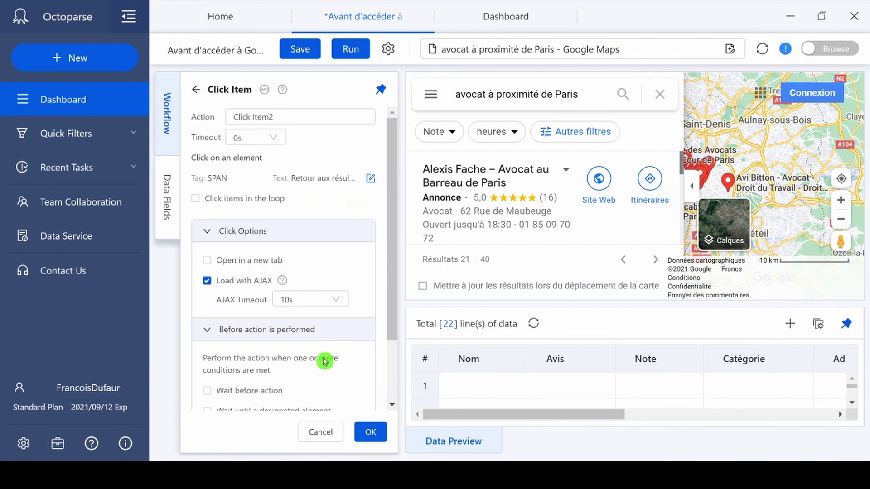
left_click(359, 433)
Save the Google Maps task and start running it on the local device
scroll(285, 197, "up", 5)
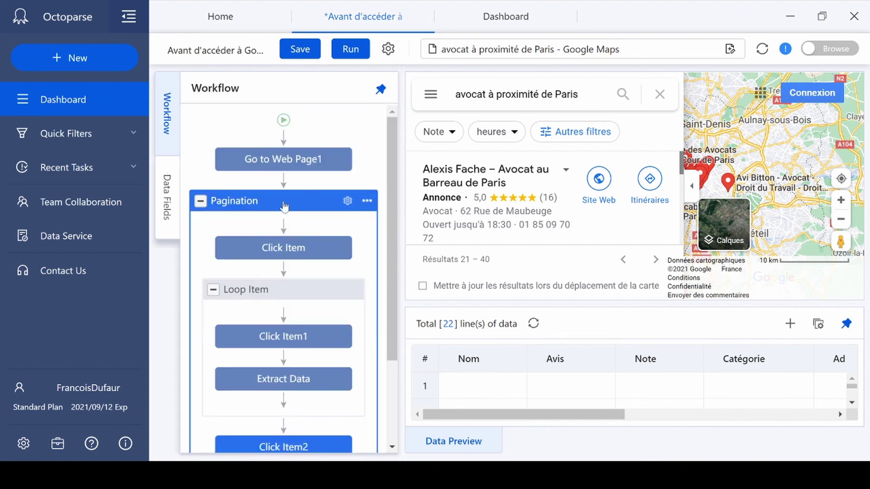
mouse_move(284, 207)
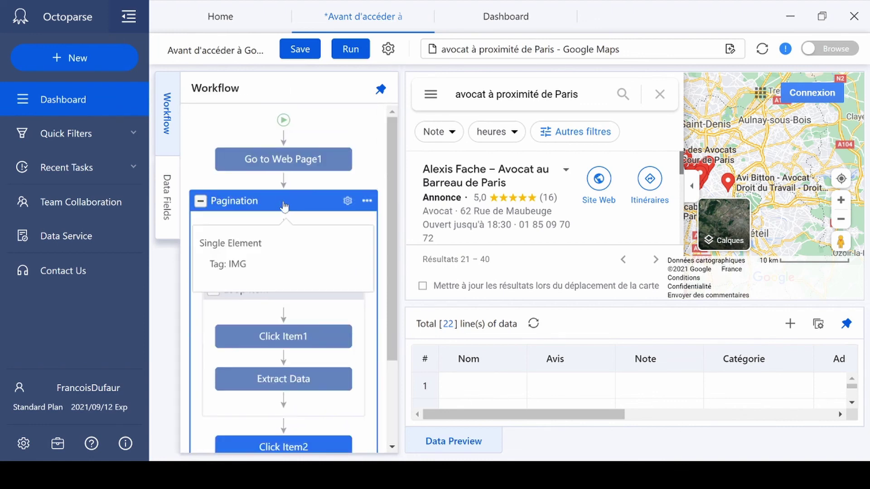
left_click(309, 52)
left_click(348, 51)
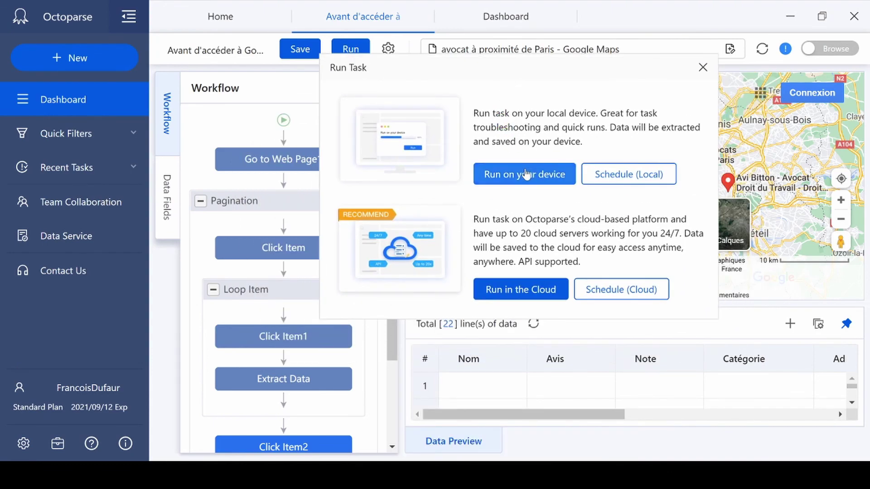
left_click(525, 174)
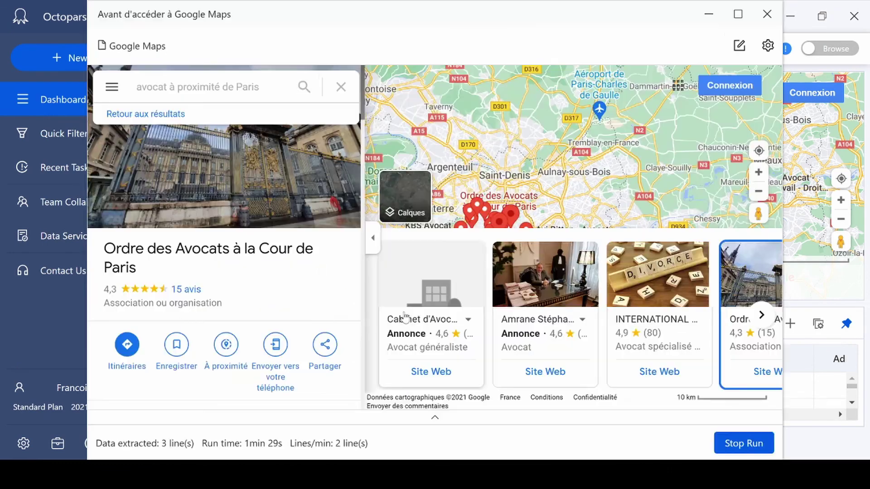